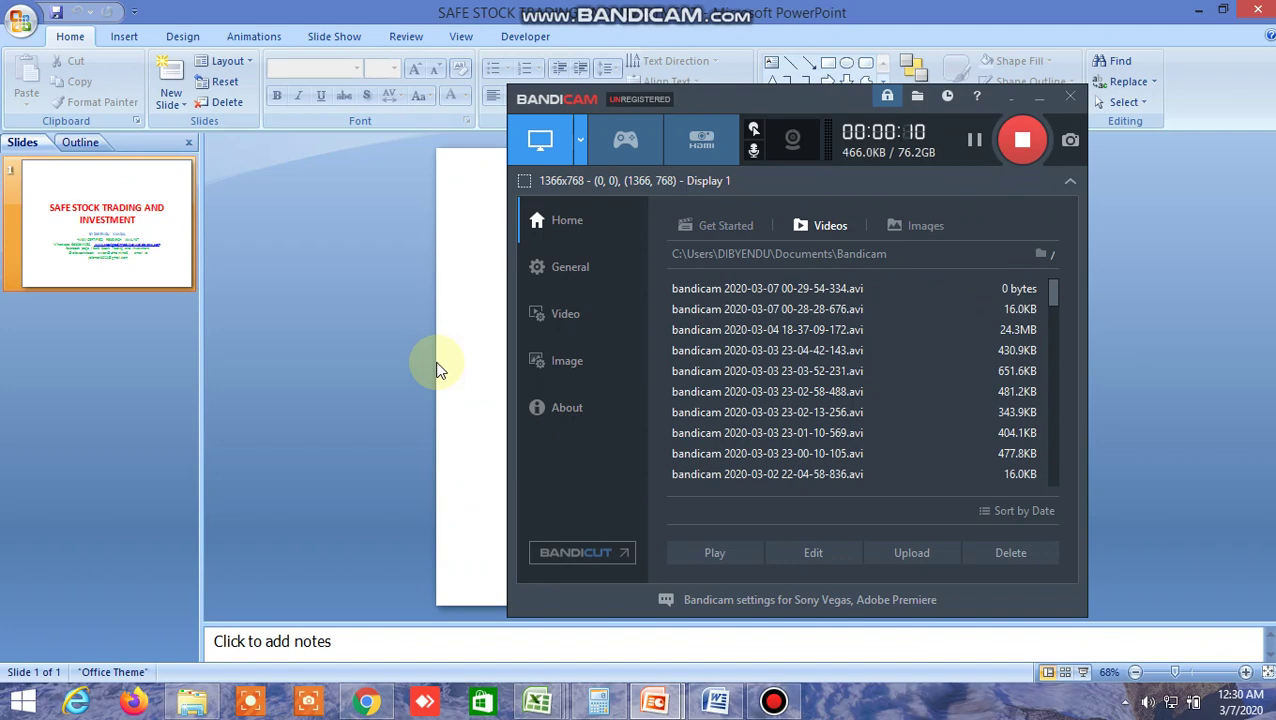
Minimize the Bandicam window and switch to the DISCALAIMER presentation to view its slide.
{"action": "left_click", "coordinate": [1040, 97]}
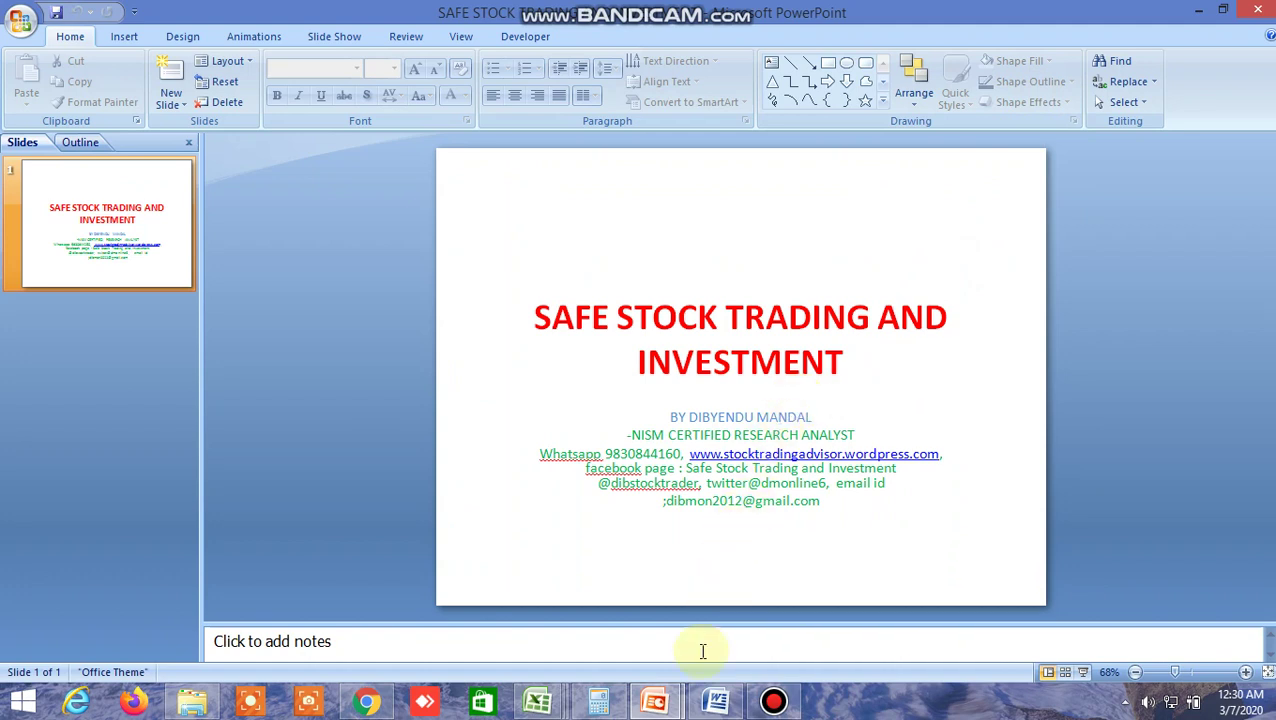
{"action": "mouse_move", "coordinate": [673, 707]}
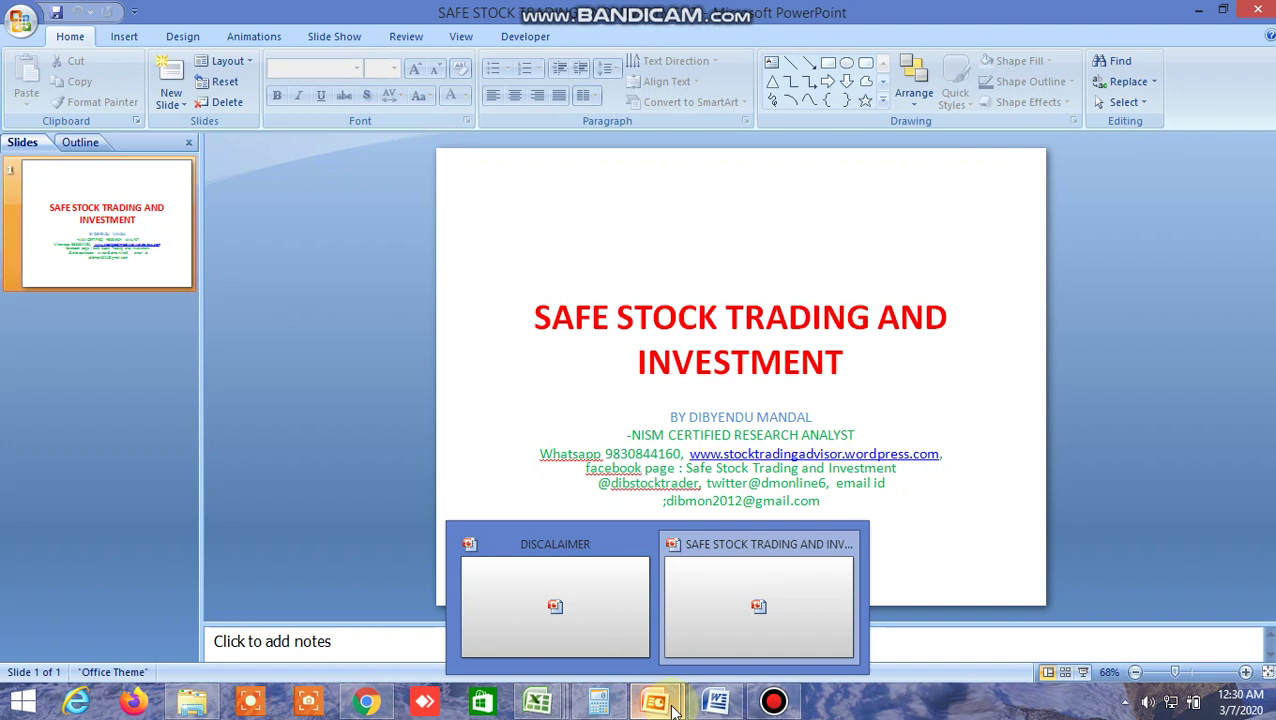
{"action": "mouse_move", "coordinate": [716, 700]}
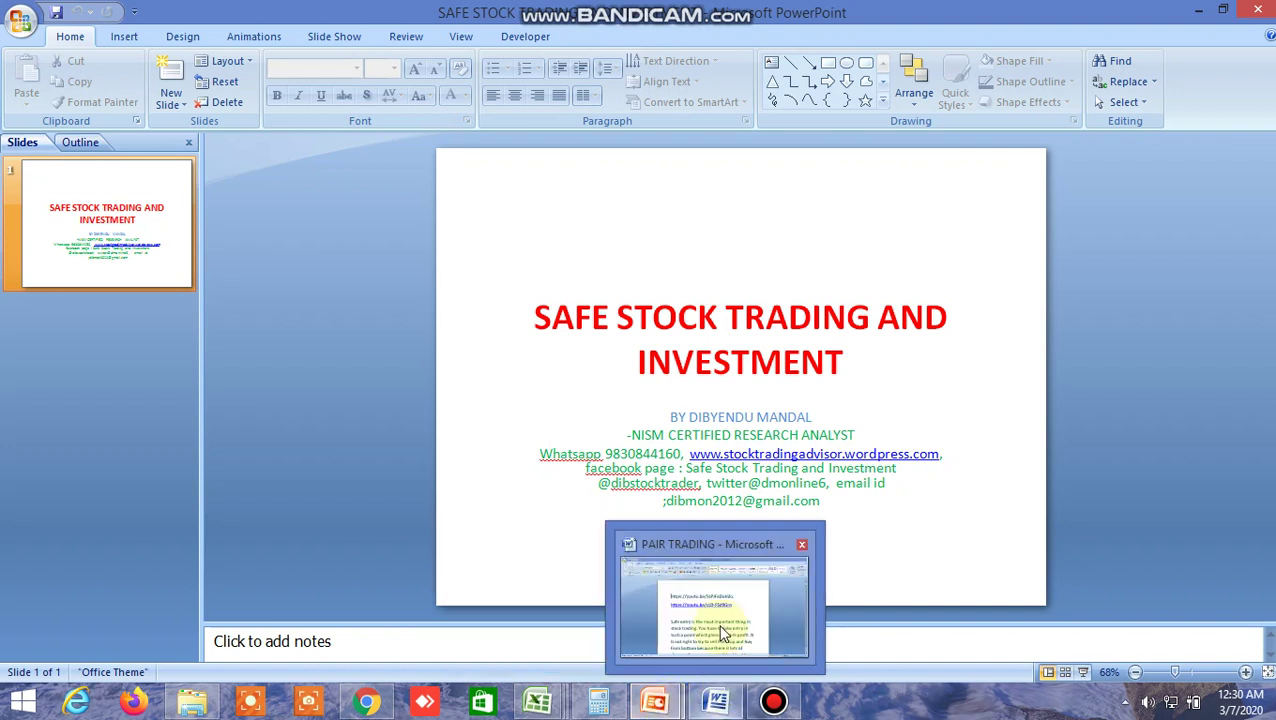
{"action": "mouse_move", "coordinate": [722, 628]}
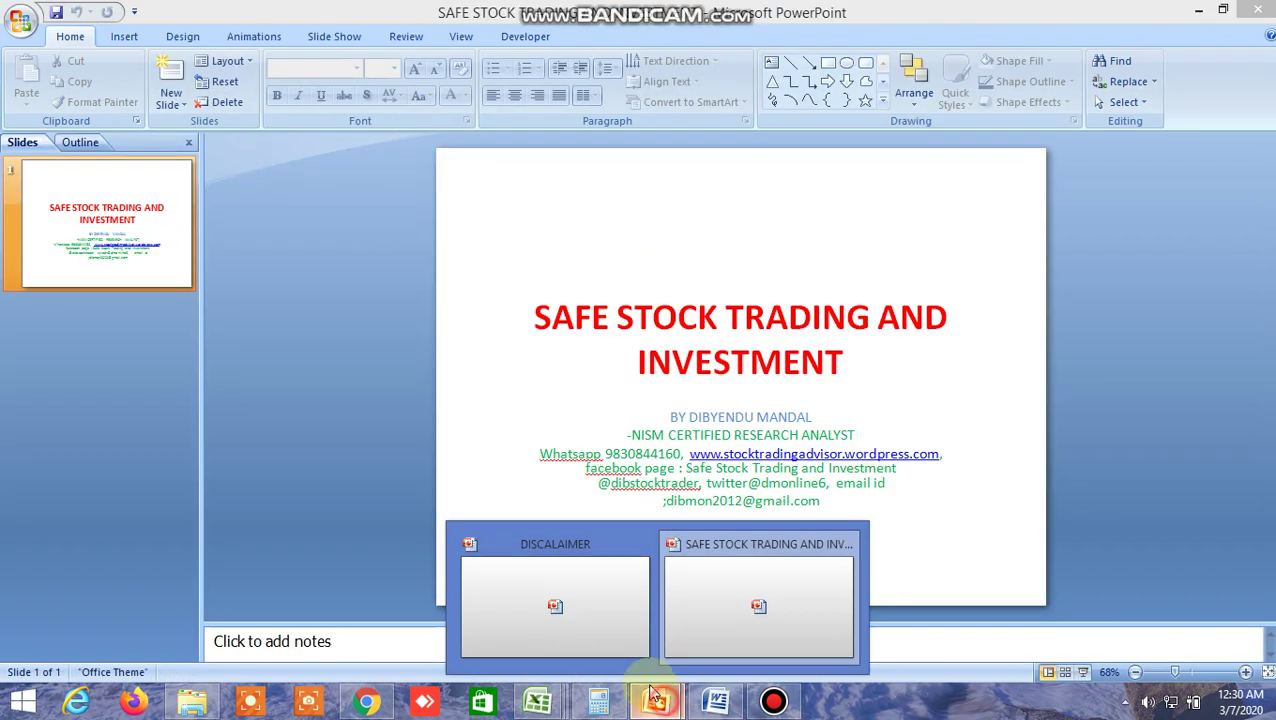
{"action": "left_click", "coordinate": [782, 594]}
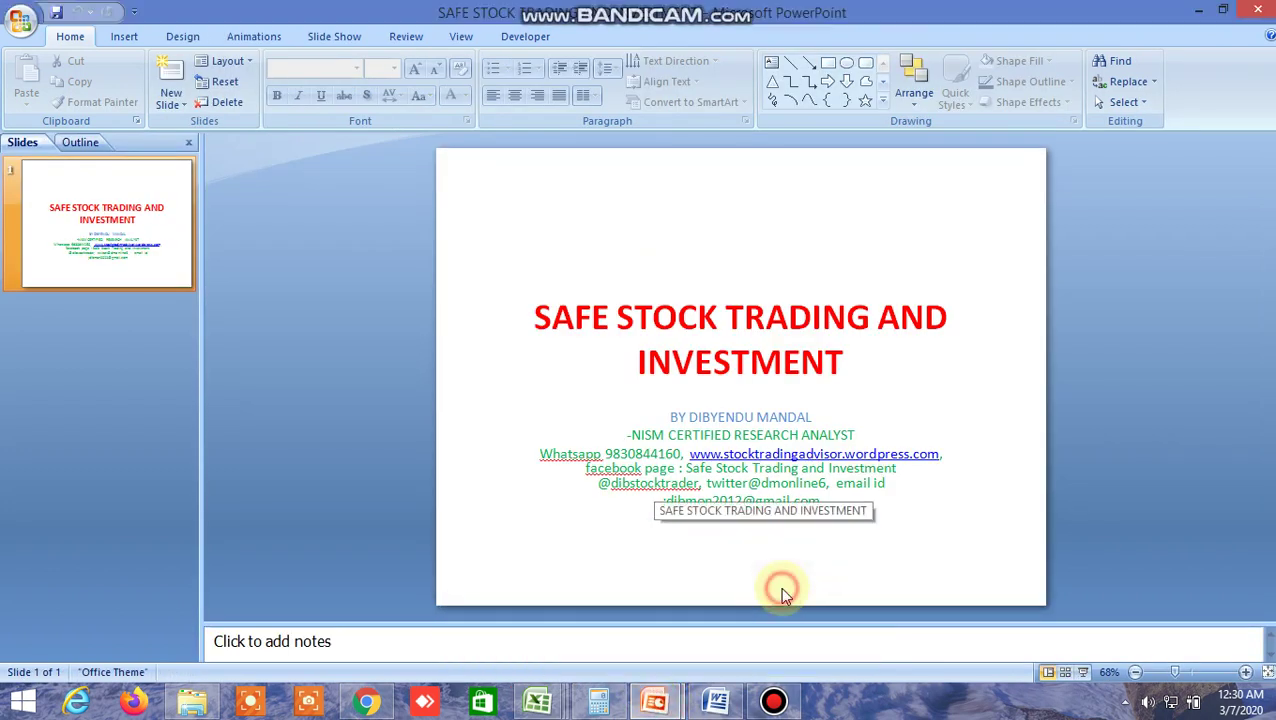
{"action": "mouse_move", "coordinate": [655, 698]}
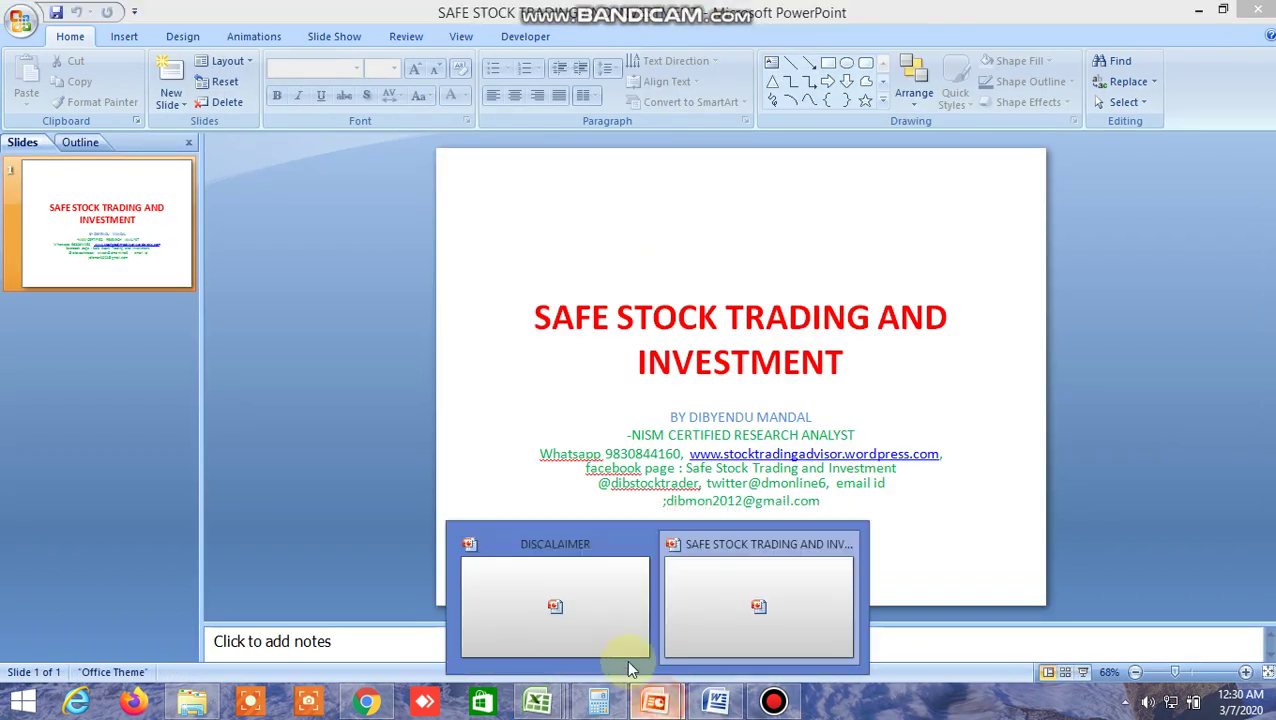
{"action": "left_click", "coordinate": [562, 600]}
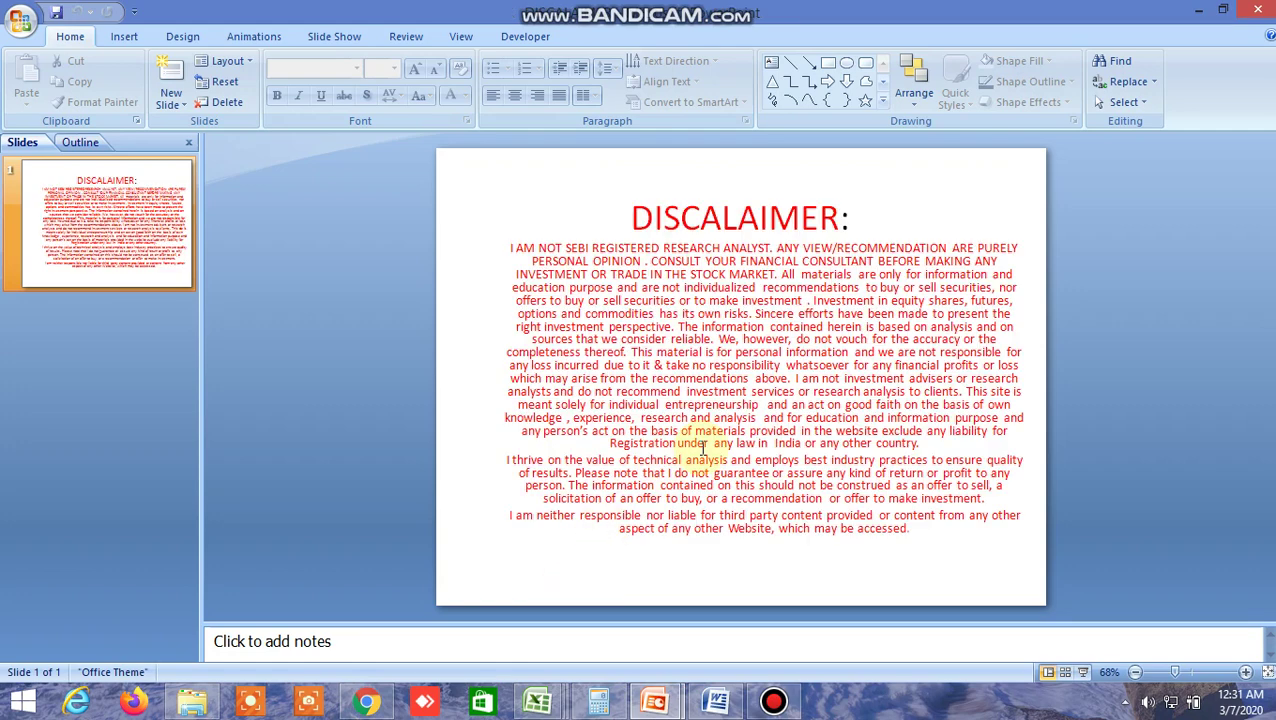
Switch to Excel and bring up the buy and sell level workbook showing the BUY SELL LEVEL sheet.
{"action": "mouse_move", "coordinate": [553, 708]}
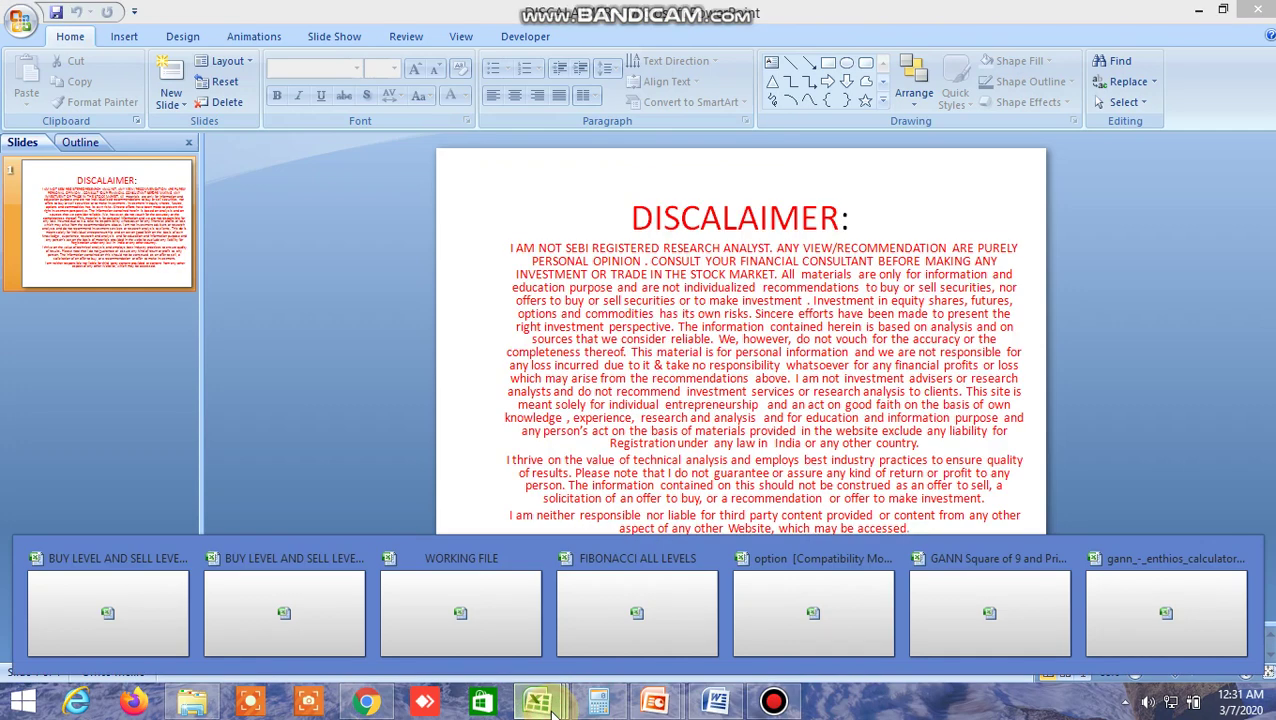
{"action": "left_click", "coordinate": [302, 605]}
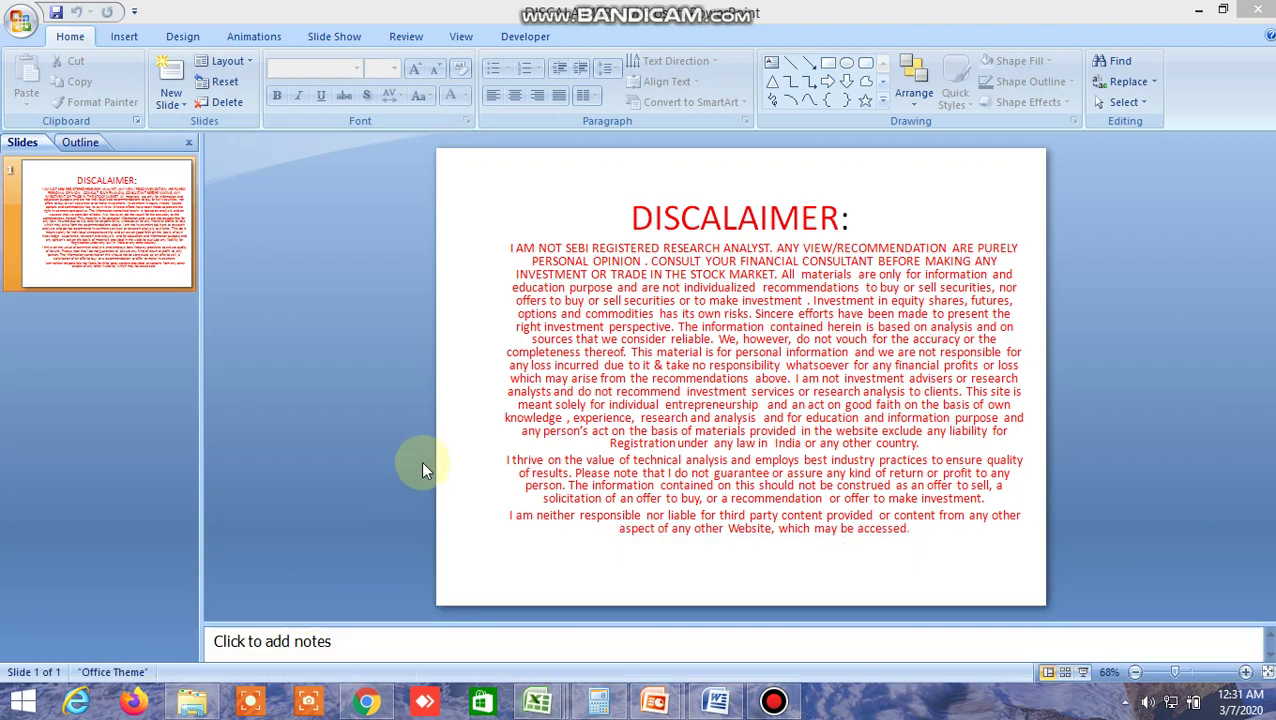
{"action": "mouse_move", "coordinate": [537, 702]}
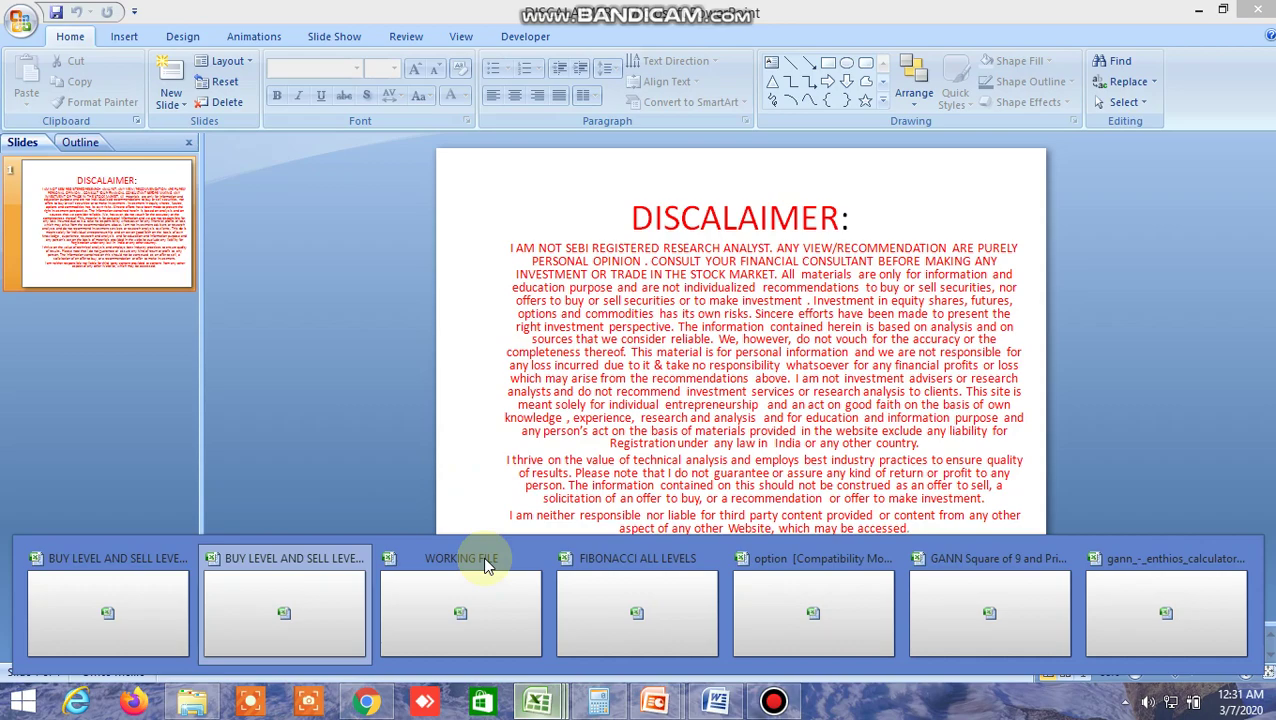
{"action": "left_click", "coordinate": [487, 566]}
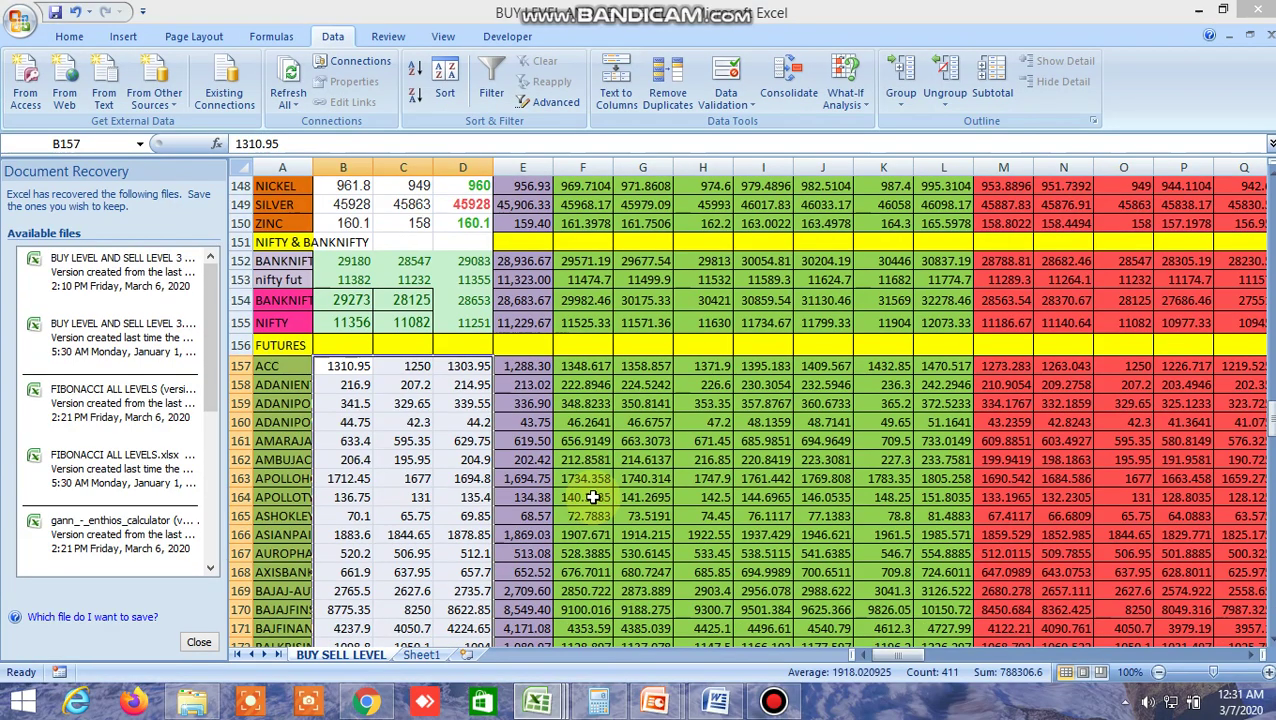
{"action": "mouse_move", "coordinate": [537, 702]}
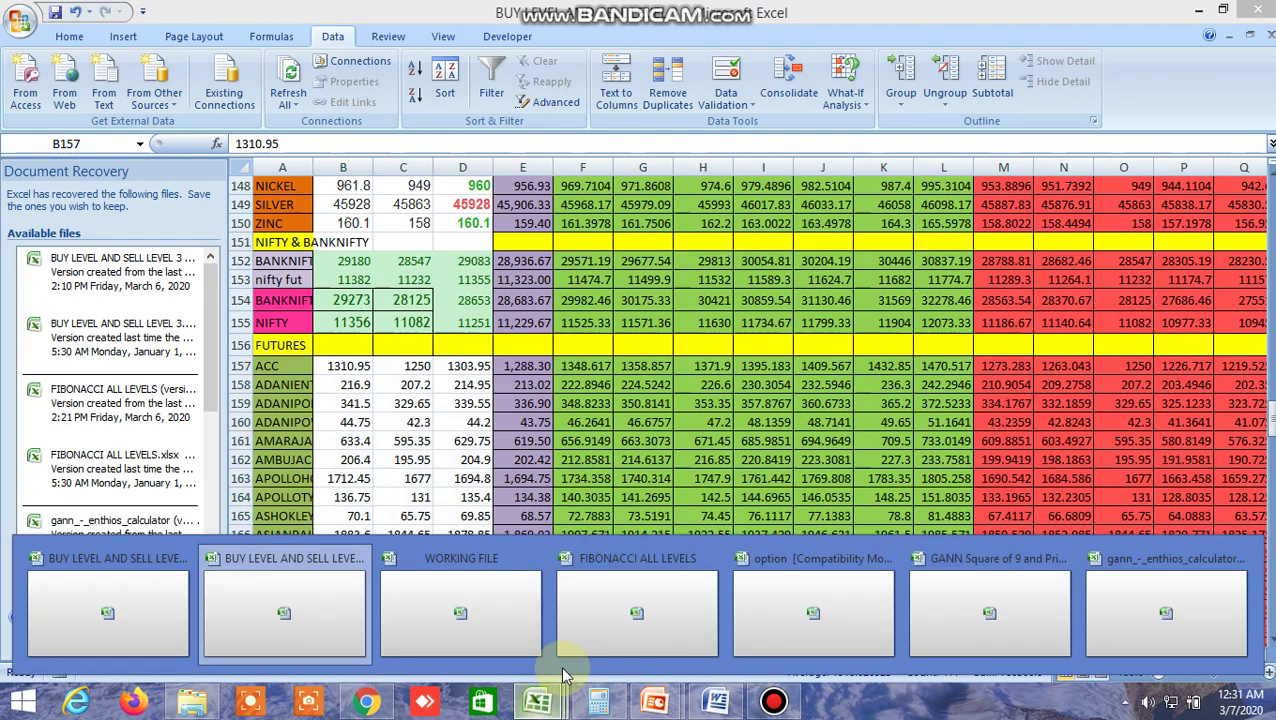
{"action": "left_click", "coordinate": [300, 615]}
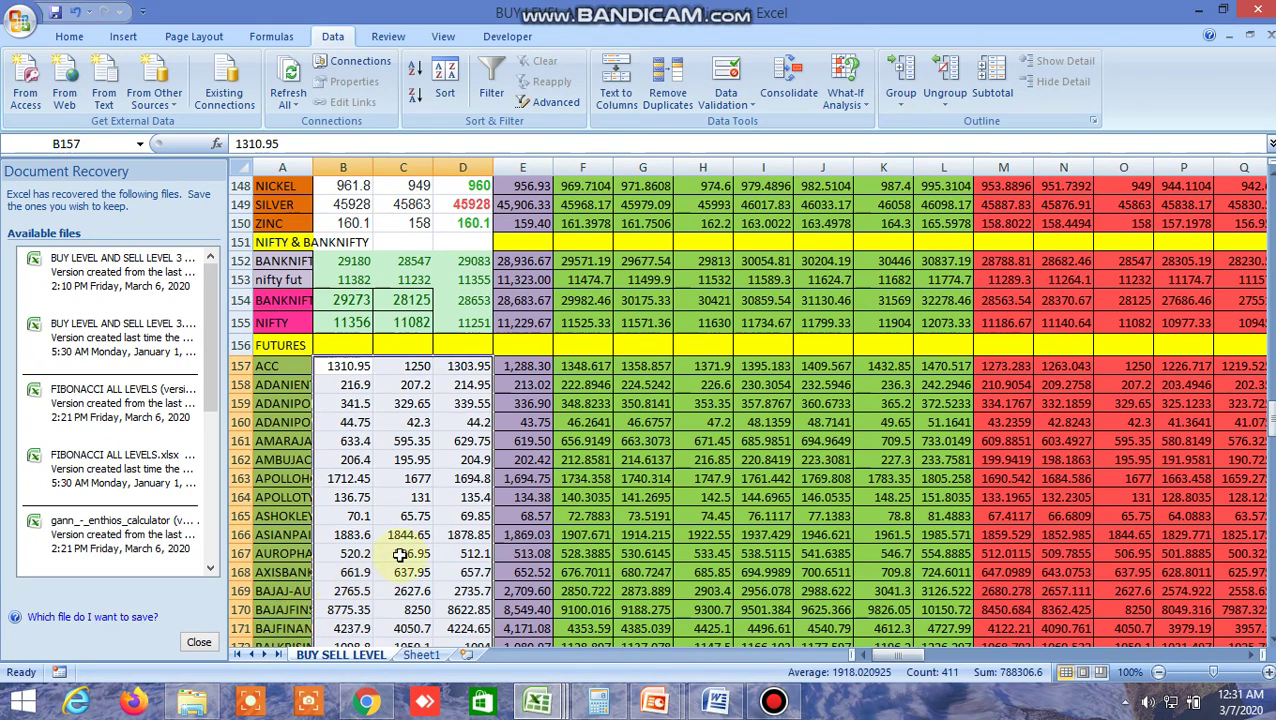
Switch to the other buy and sell level workbook and display its ALLBUY SELL LEVELSCUM SCREENER1 sheet.
{"action": "mouse_move", "coordinate": [537, 702]}
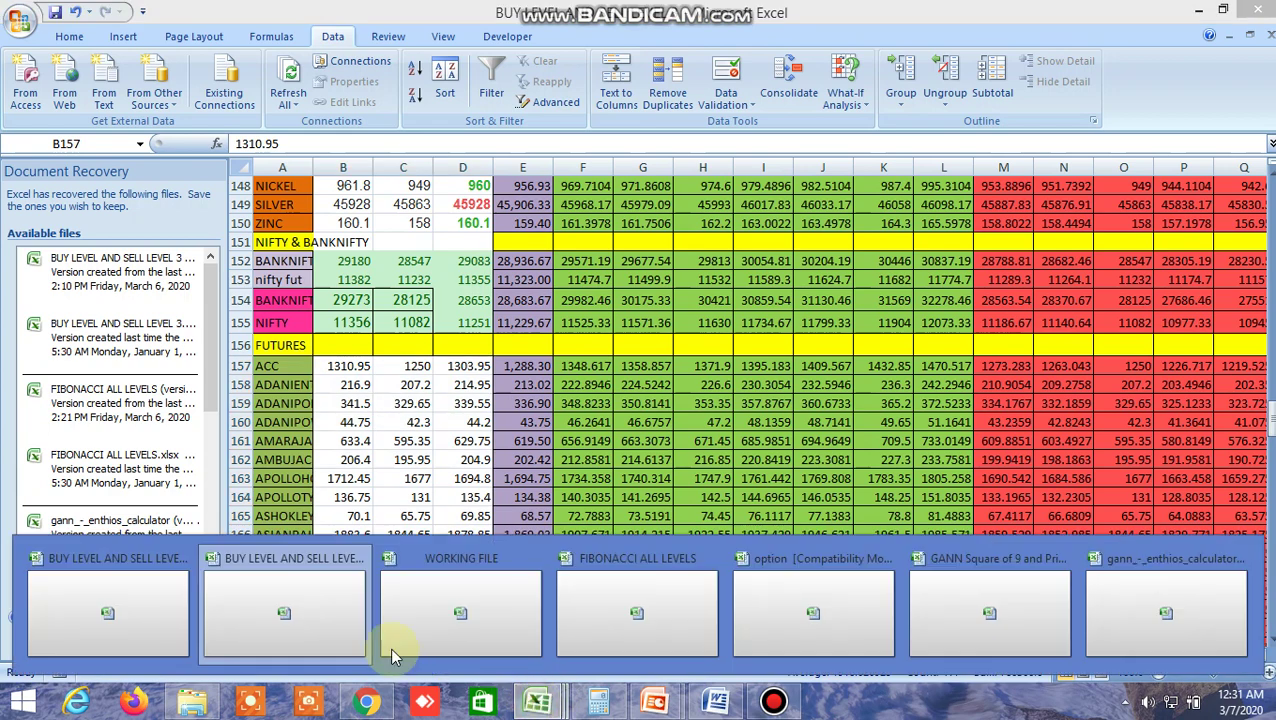
{"action": "left_click", "coordinate": [139, 624]}
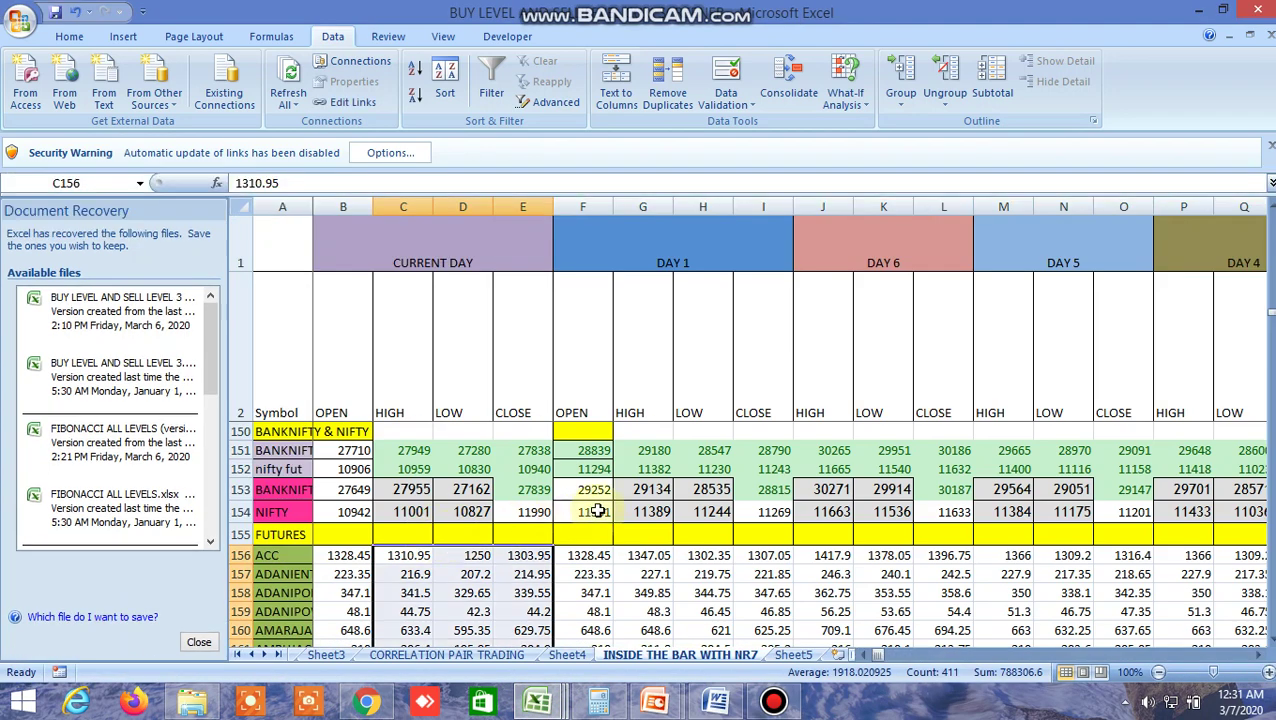
{"action": "left_click", "coordinate": [248, 656]}
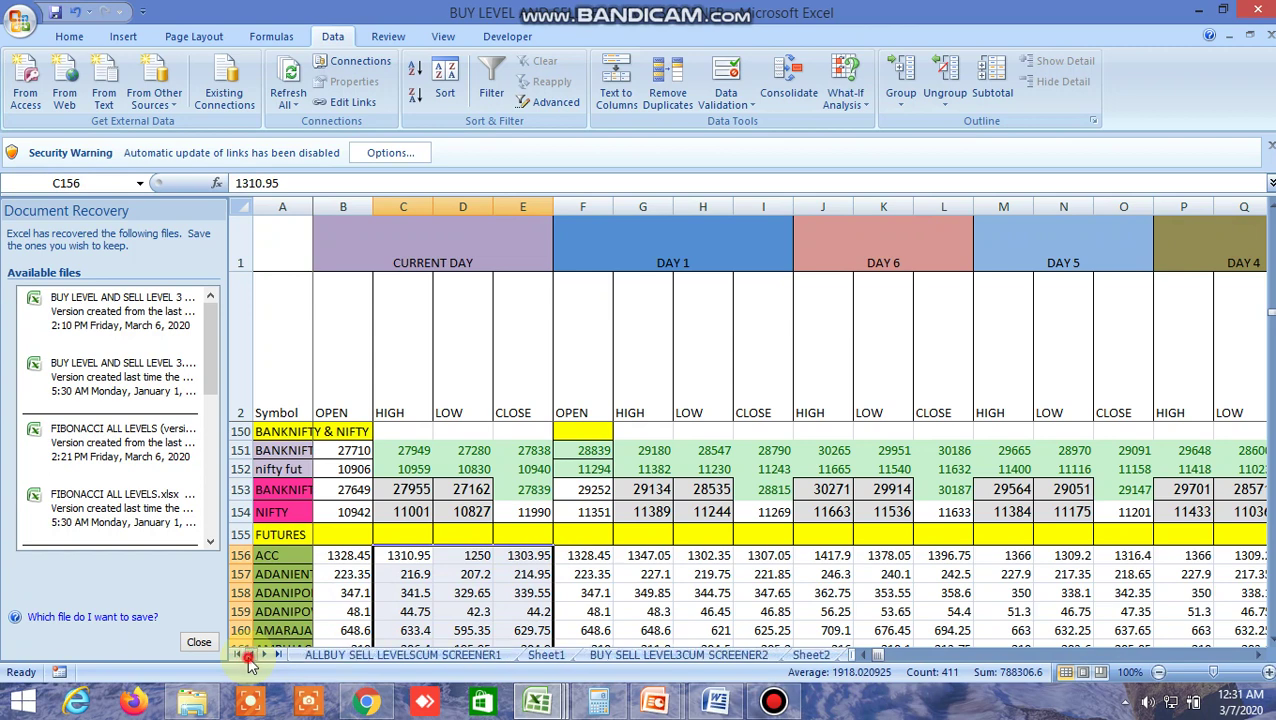
{"action": "left_click", "coordinate": [378, 655]}
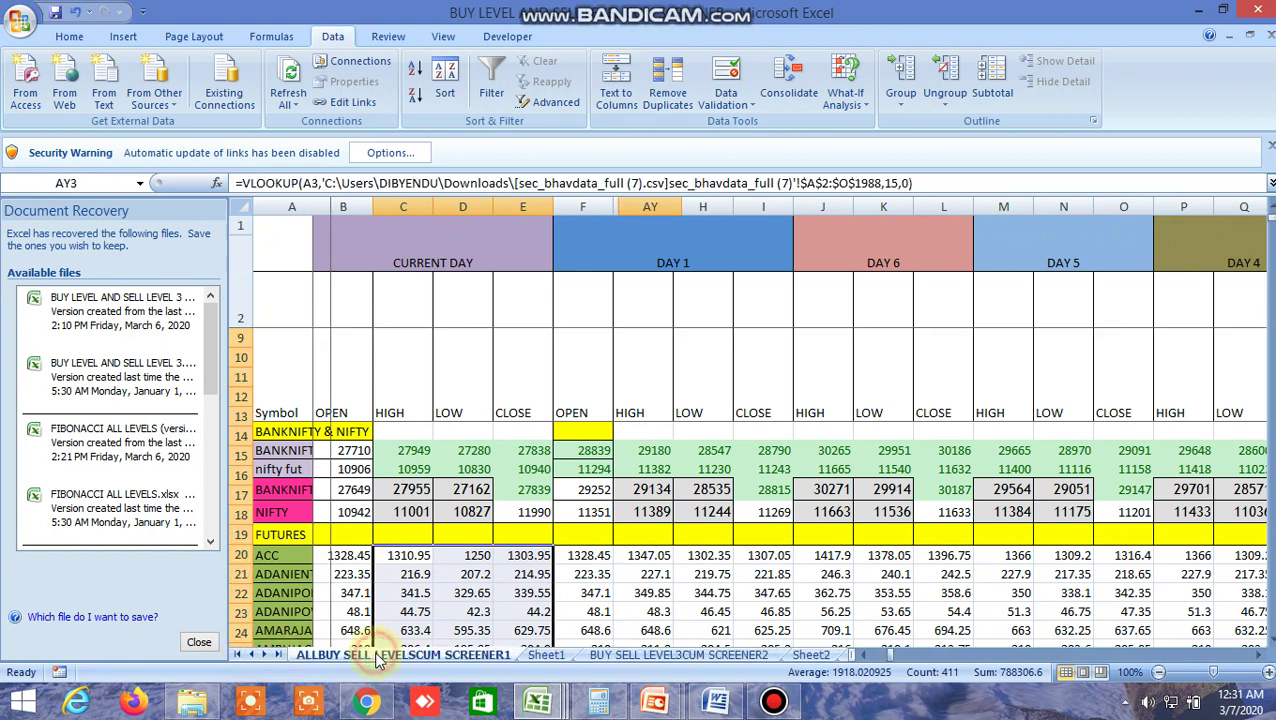
{"action": "left_click", "coordinate": [893, 657]}
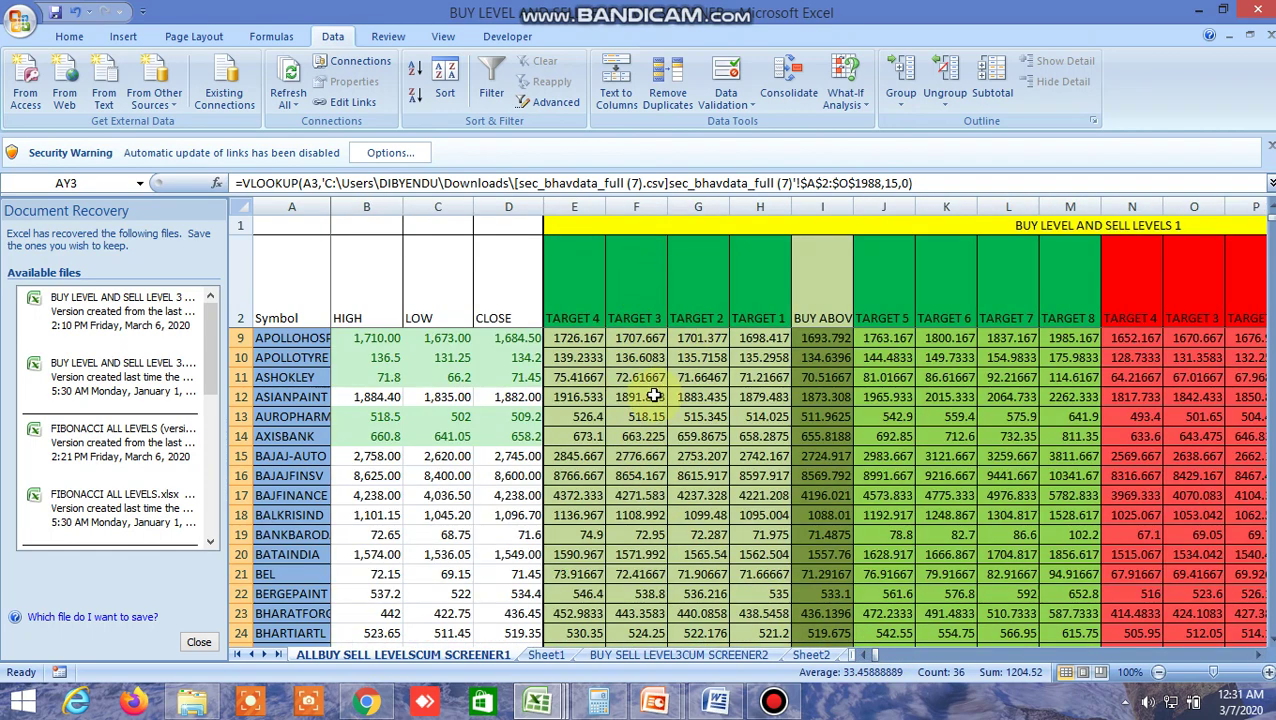
Inspect the ASIANPAINT Target 3 formula and the LOW and BUY ABOVE column headings.
{"action": "left_click", "coordinate": [608, 398]}
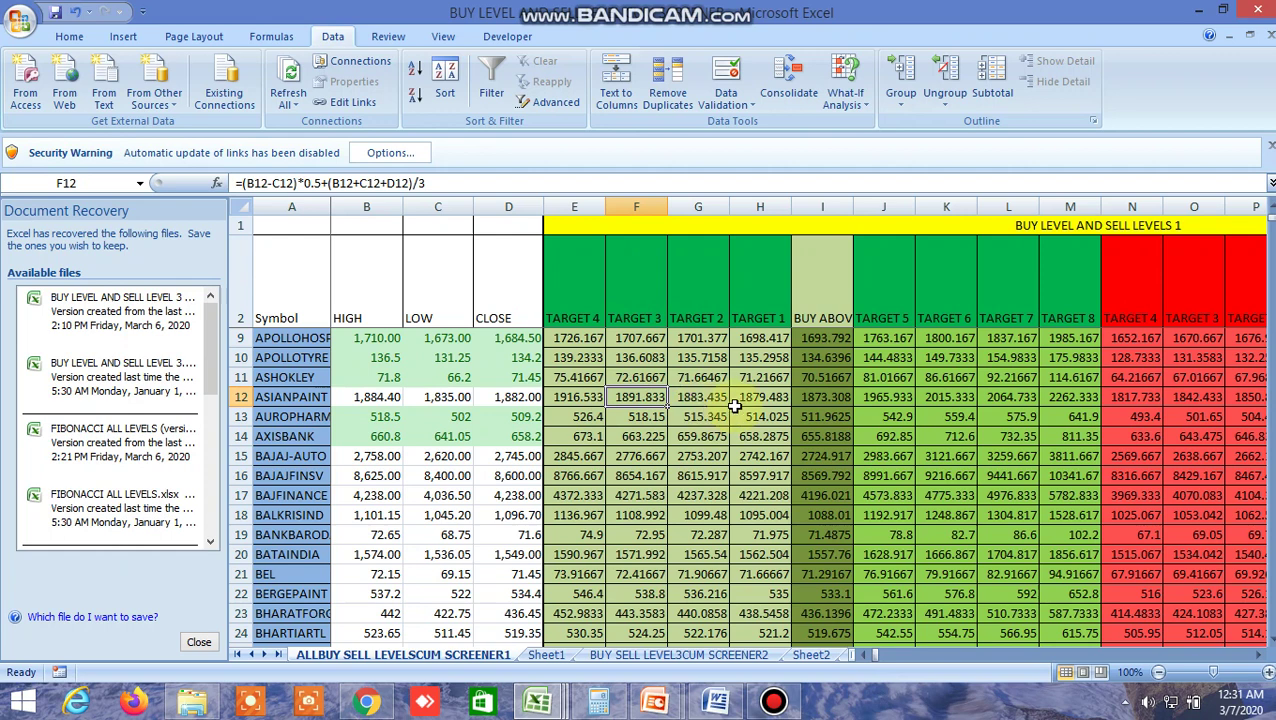
{"action": "left_click", "coordinate": [452, 281]}
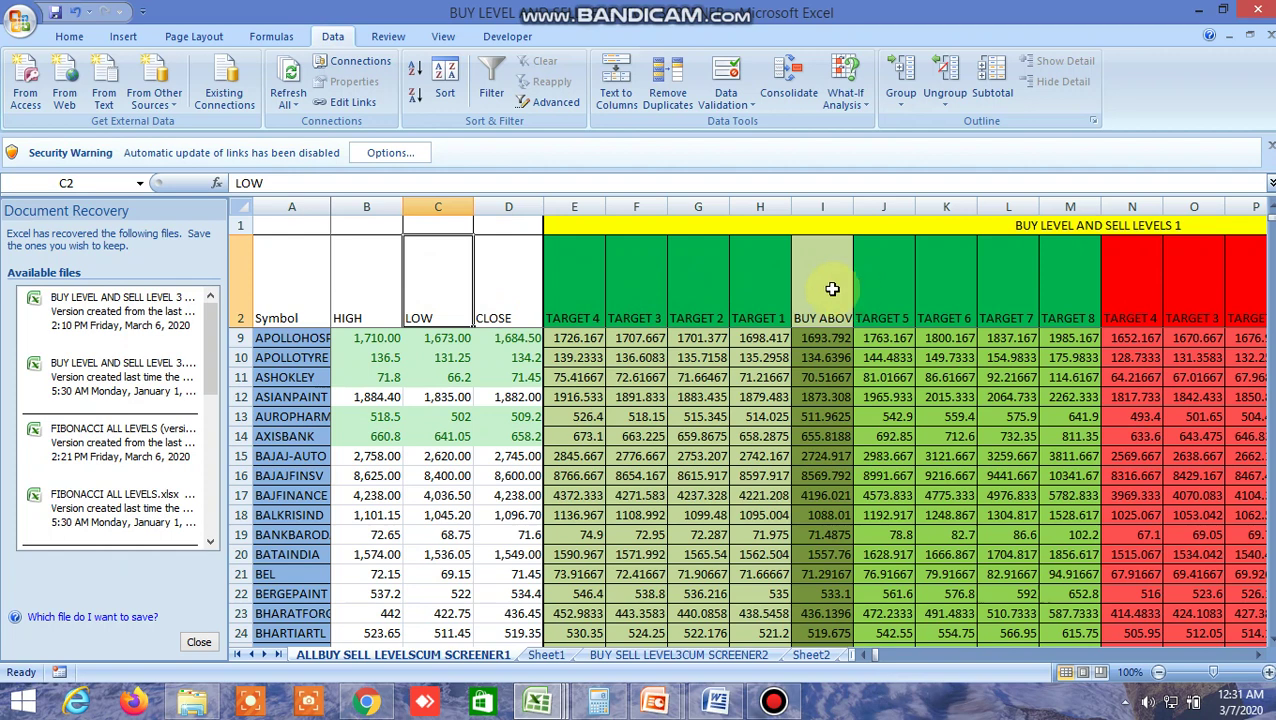
{"action": "left_click", "coordinate": [830, 289]}
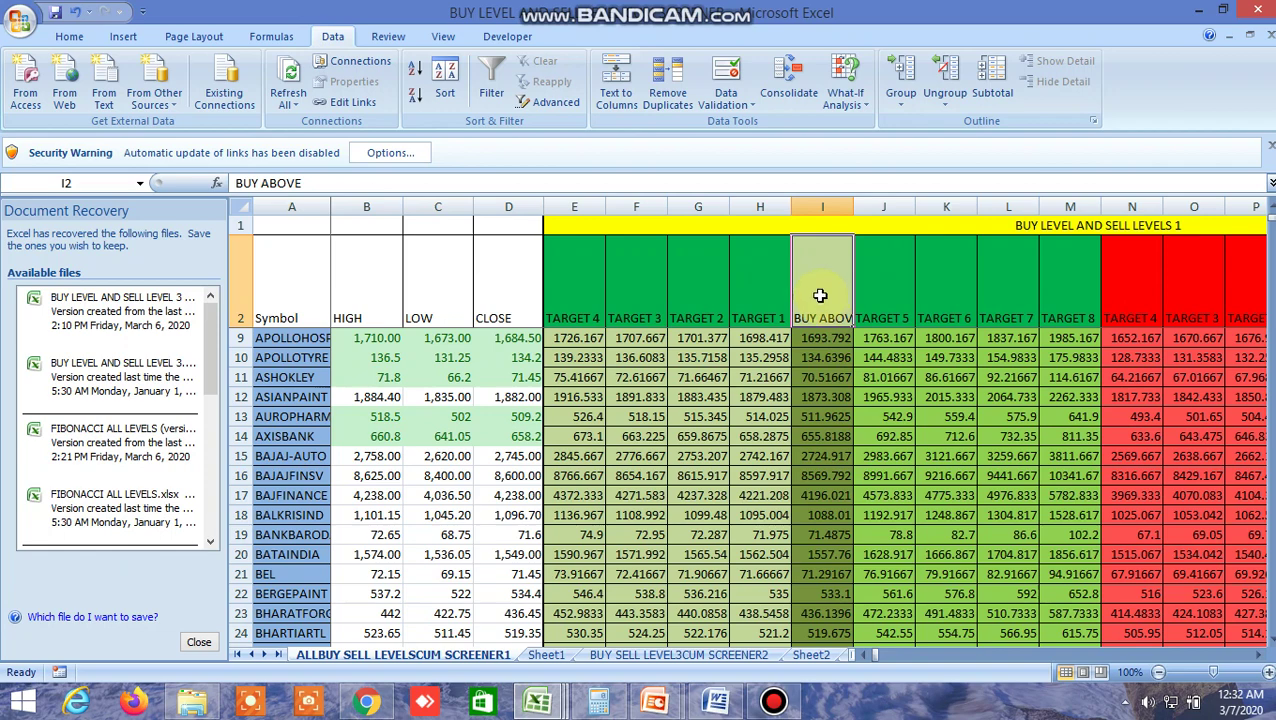
Switch to Chrome and view the Nifty 50 daily chart in TradingView in full screen.
{"action": "left_click", "coordinate": [364, 705]}
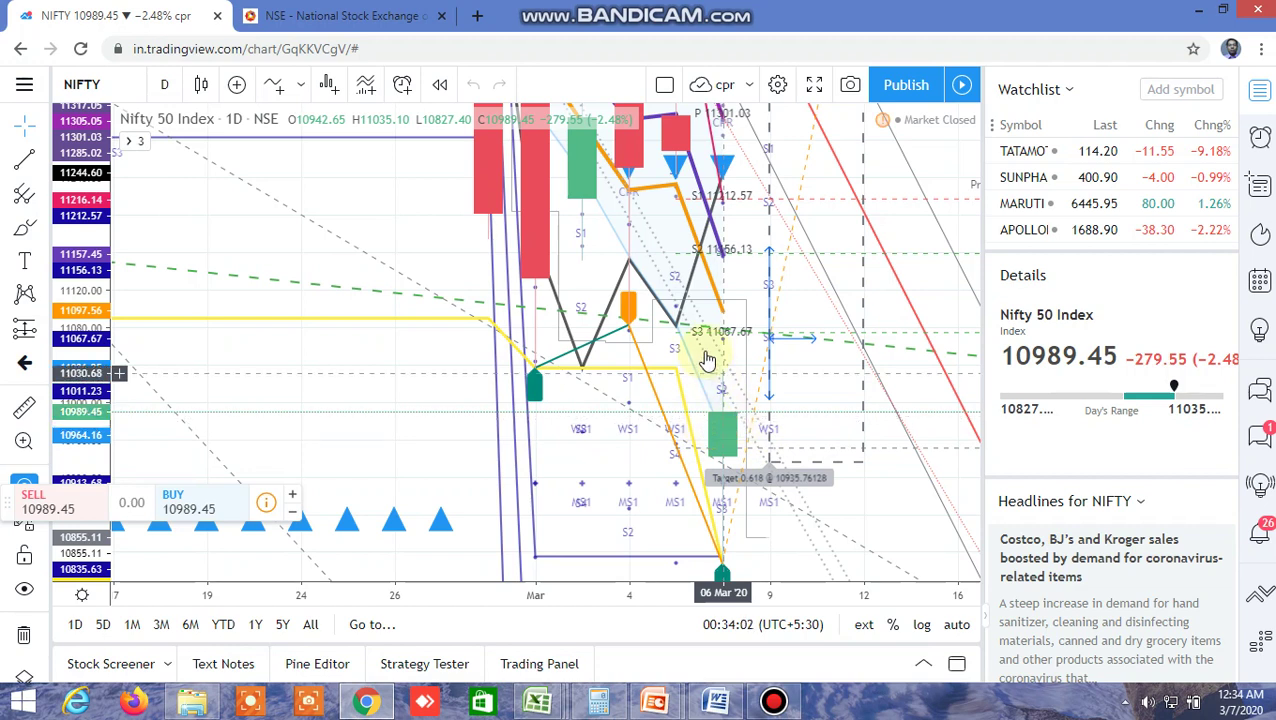
{"action": "left_click", "coordinate": [816, 88]}
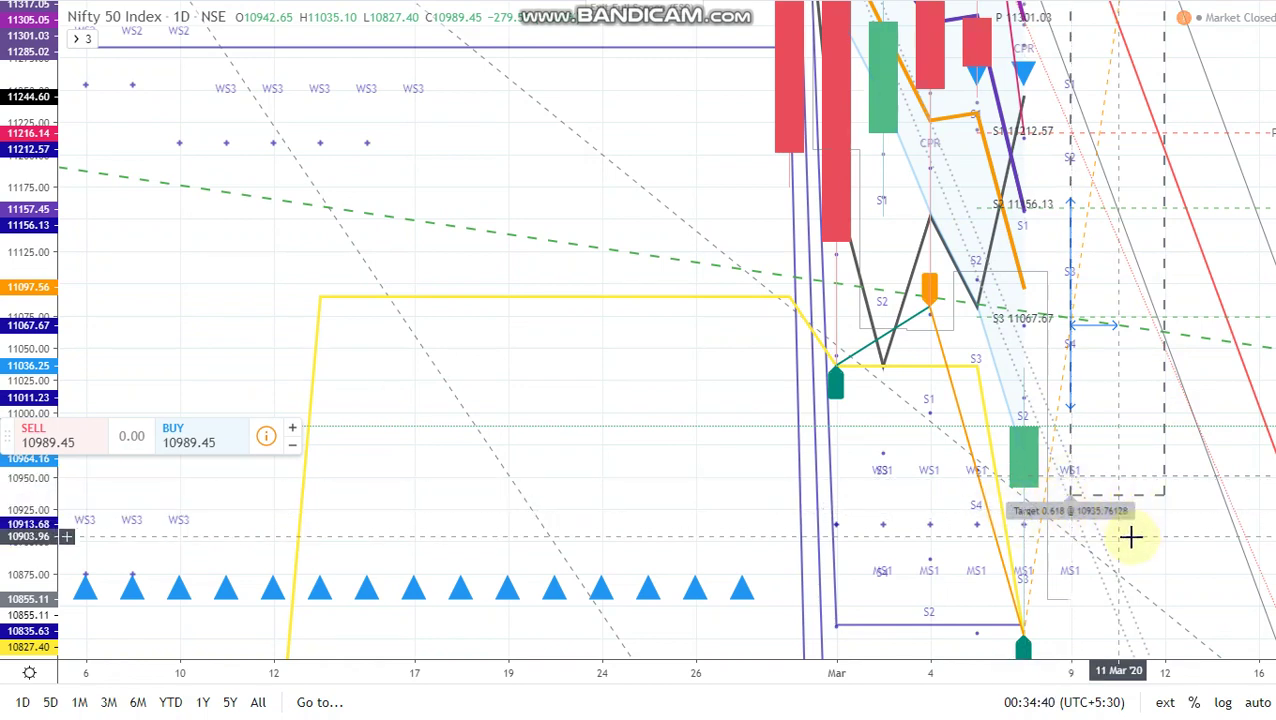
{"action": "left_click", "coordinate": [408, 373]}
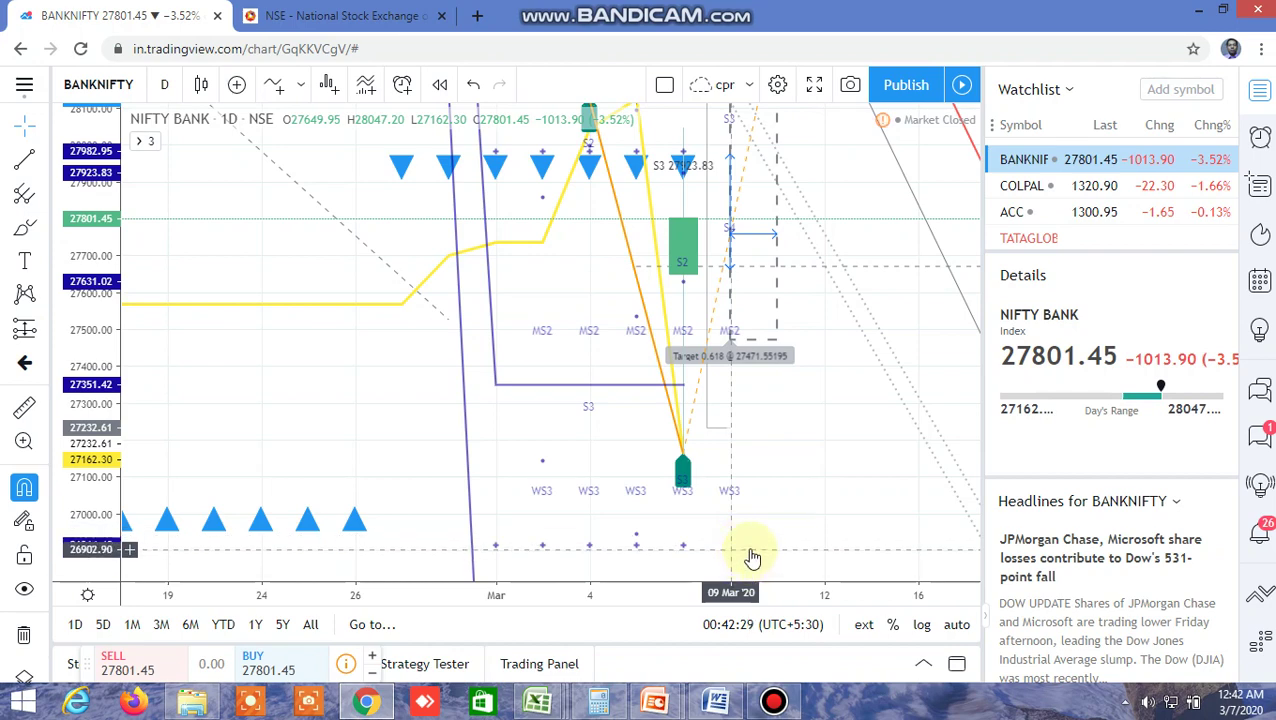
Examine the support, pivot and target levels around recent candles on the BANKNIFTY daily chart.
{"action": "left_click_drag", "start_coordinate": [752, 558], "coordinate": [760, 397]}
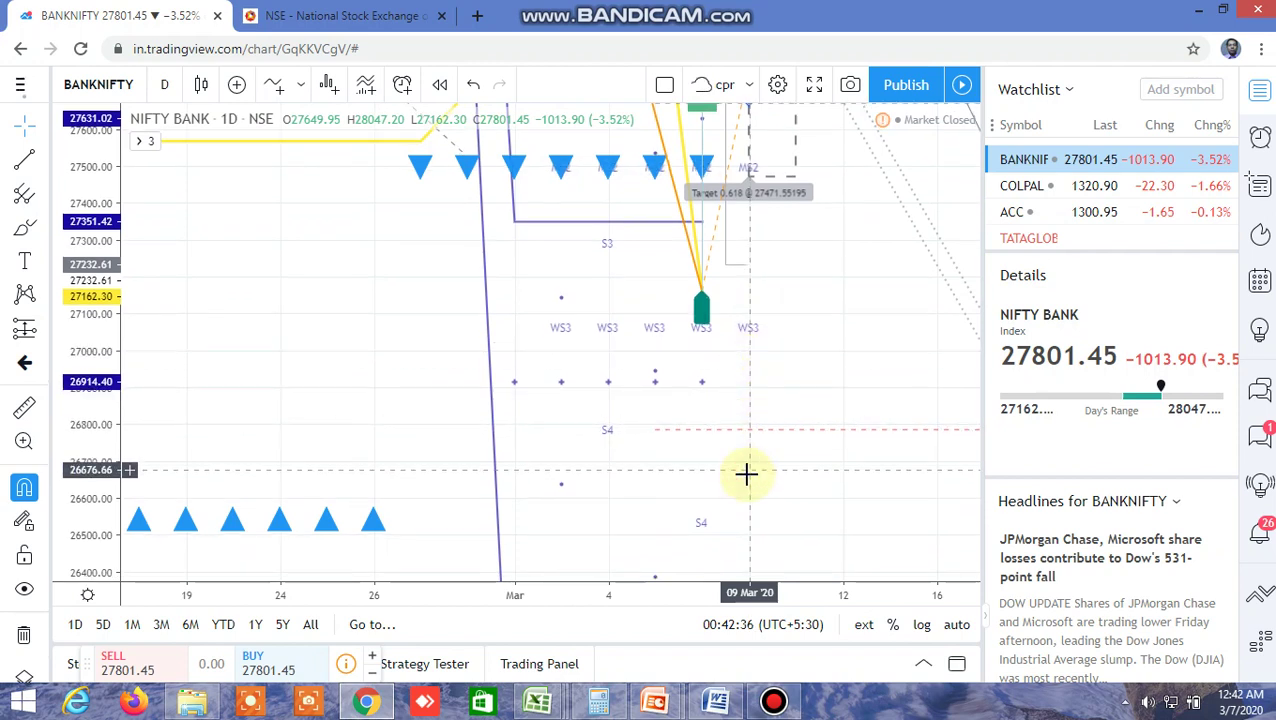
{"action": "left_click_drag", "start_coordinate": [746, 472], "coordinate": [778, 541]}
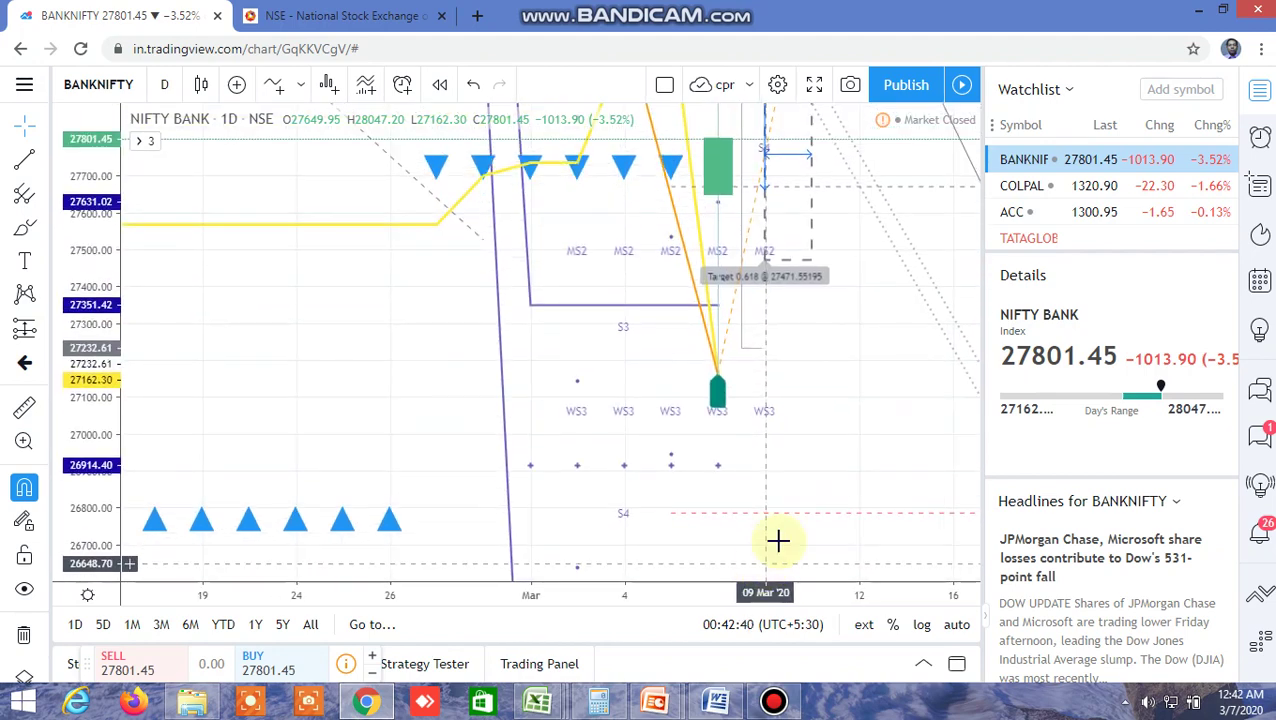
{"action": "left_click_drag", "start_coordinate": [823, 345], "coordinate": [800, 529]}
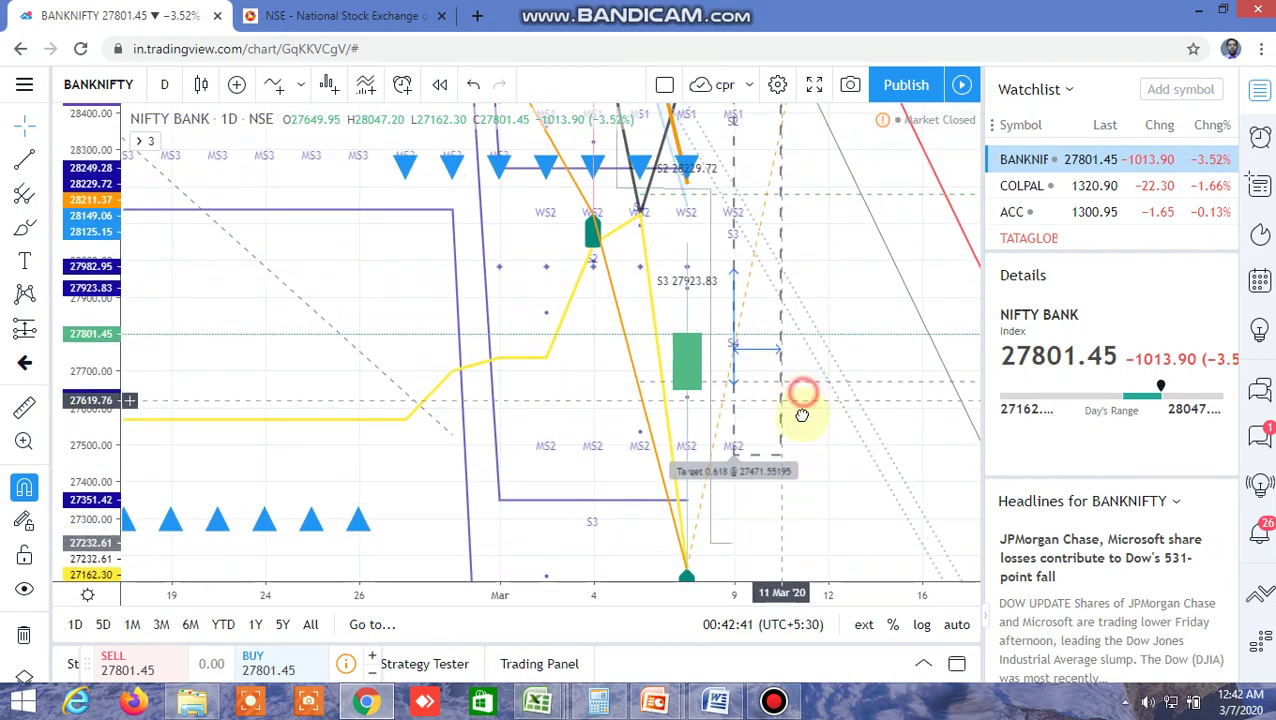
{"action": "left_click_drag", "start_coordinate": [802, 414], "coordinate": [800, 441]}
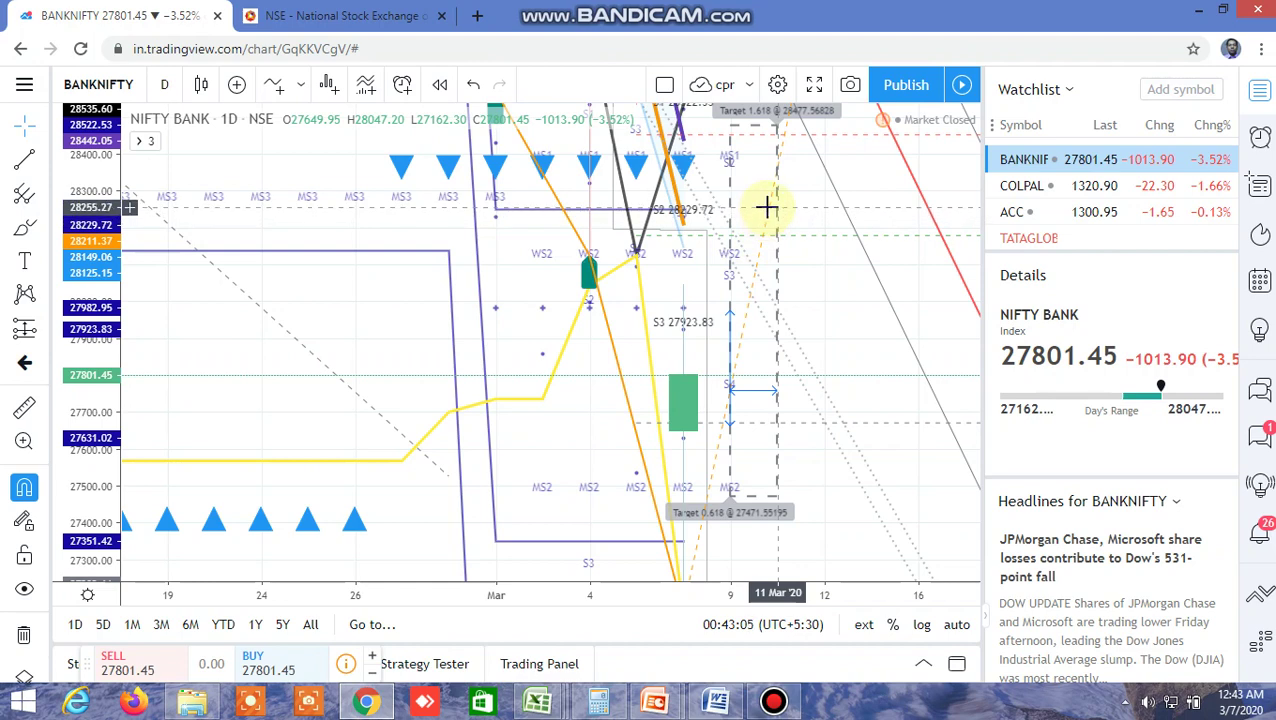
{"action": "left_click_drag", "start_coordinate": [766, 208], "coordinate": [755, 447]}
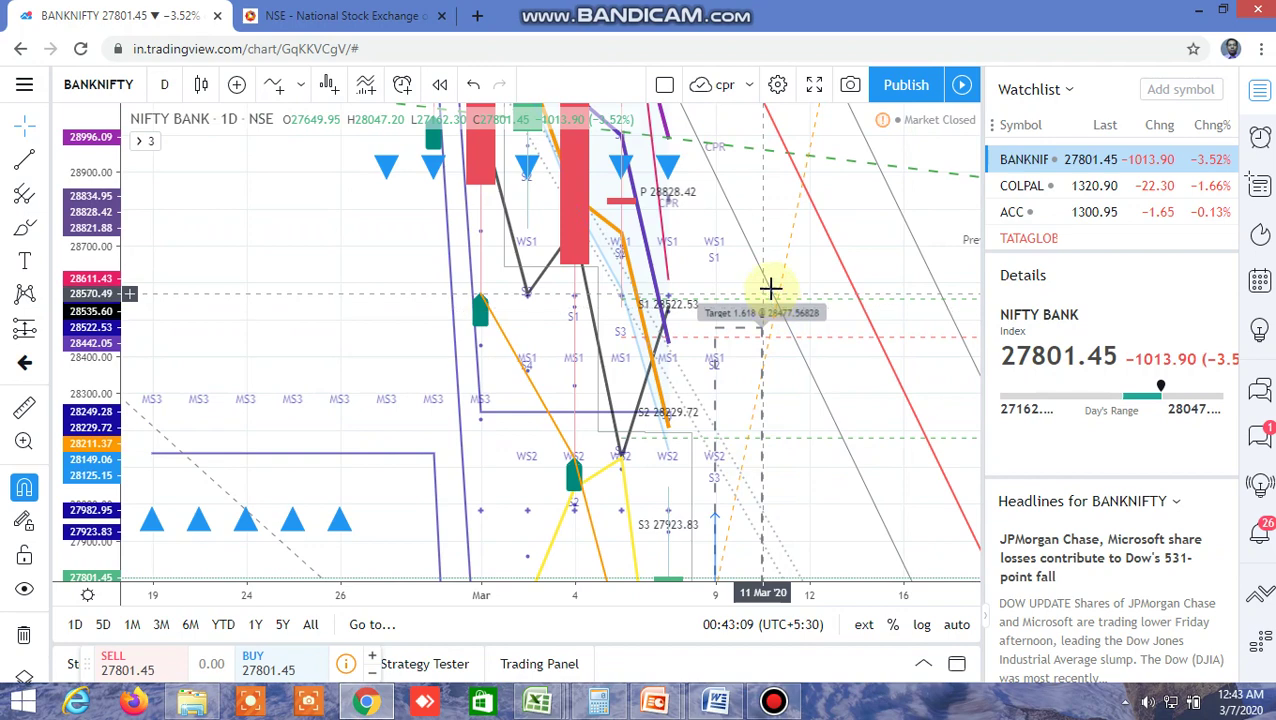
{"action": "left_click_drag", "start_coordinate": [735, 265], "coordinate": [768, 328]}
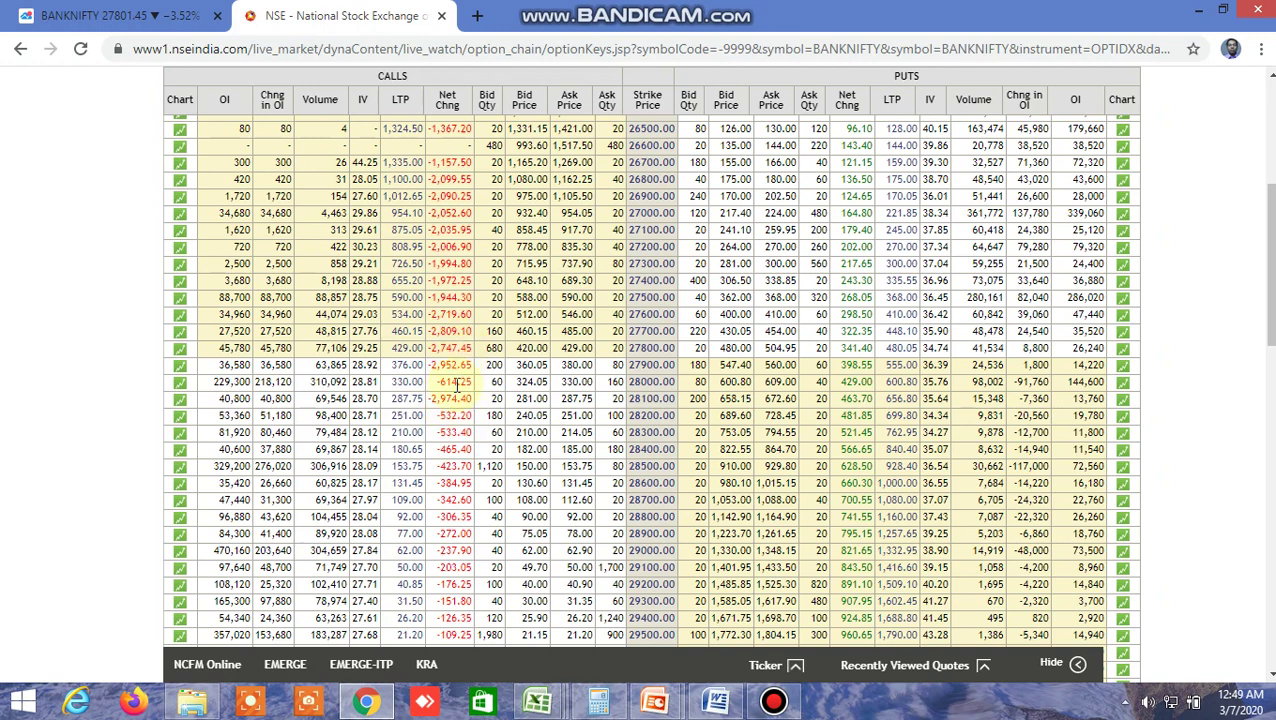
Switch to the WORKING FILE workbook in Excel and review the NIFTY and BANKNIFTY target stock prices on the OPTION CHAIN IV sheet.
{"action": "left_click", "coordinate": [553, 705]}
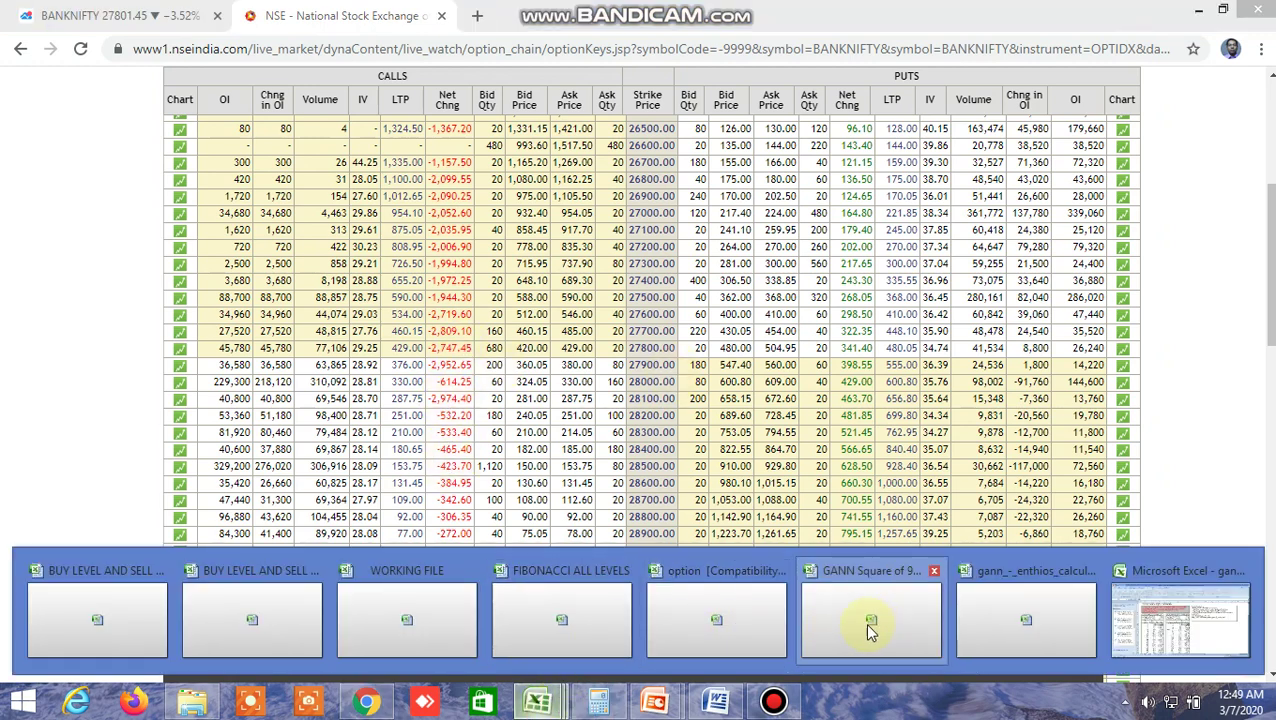
{"action": "left_click", "coordinate": [450, 620]}
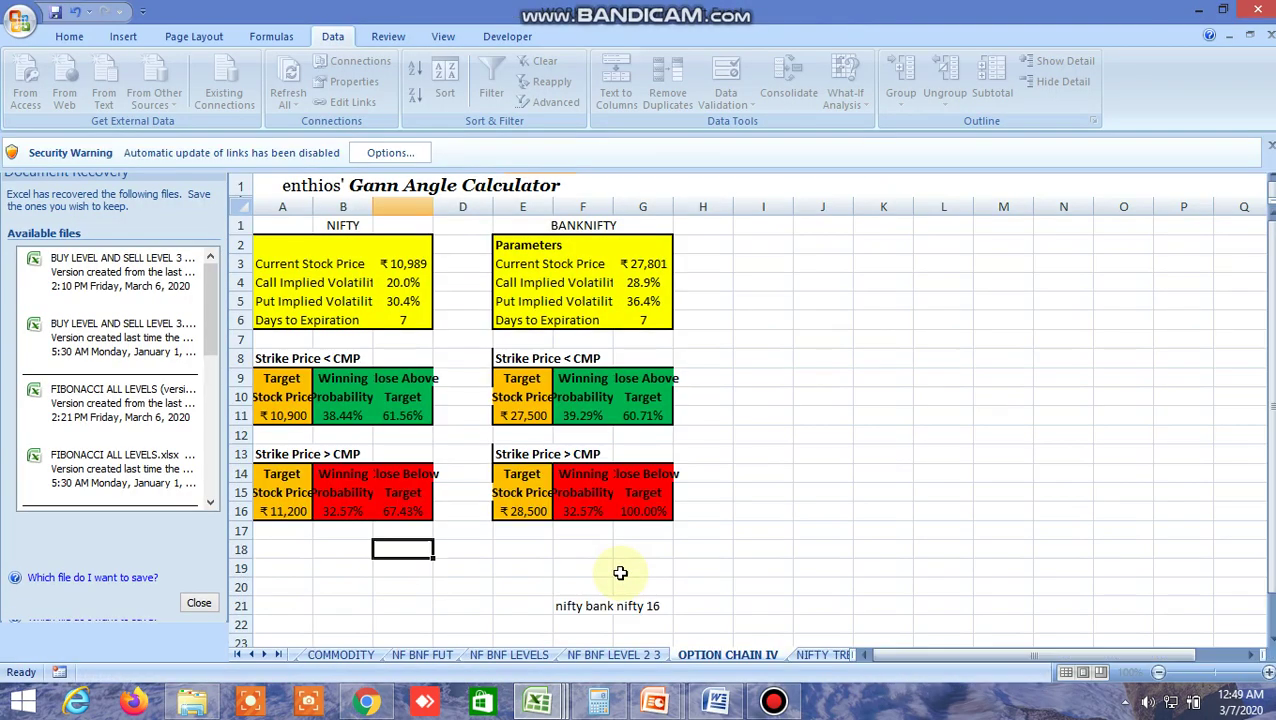
{"action": "left_click", "coordinate": [408, 263]}
{"action": "left_click", "coordinate": [288, 418]}
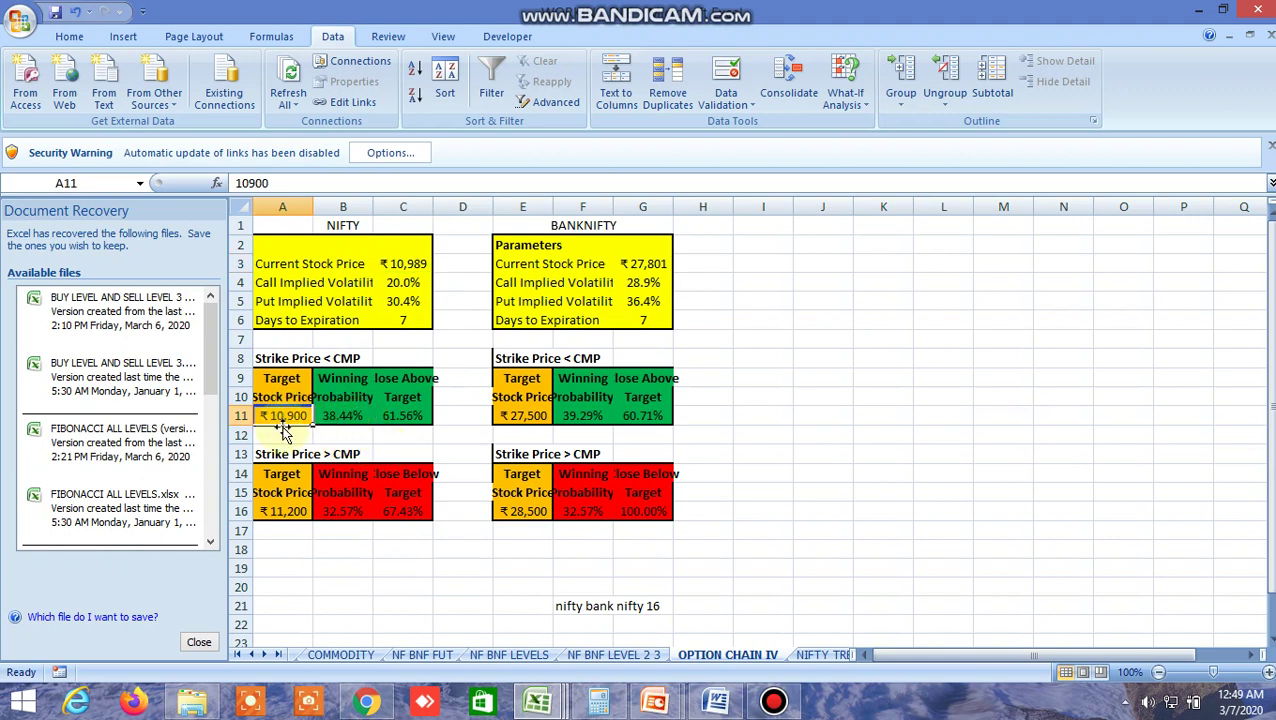
{"action": "left_click", "coordinate": [287, 511]}
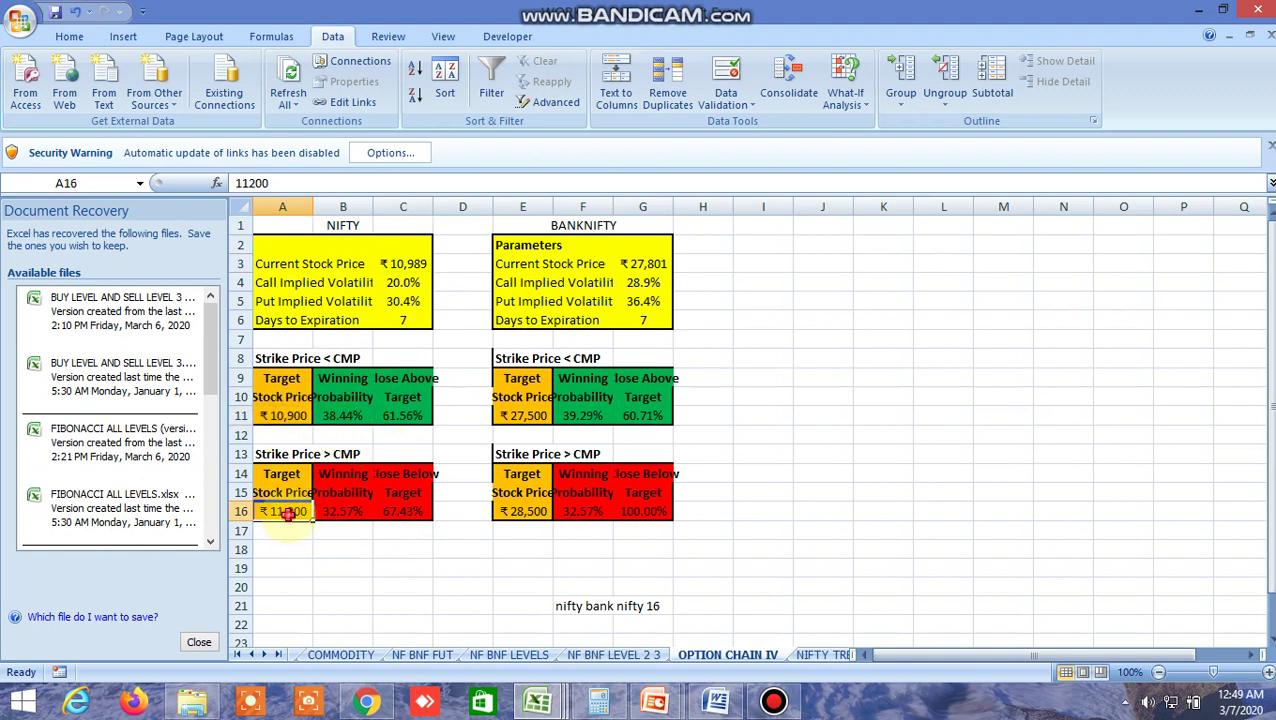
{"action": "left_click", "coordinate": [285, 415]}
{"action": "left_click", "coordinate": [538, 418]}
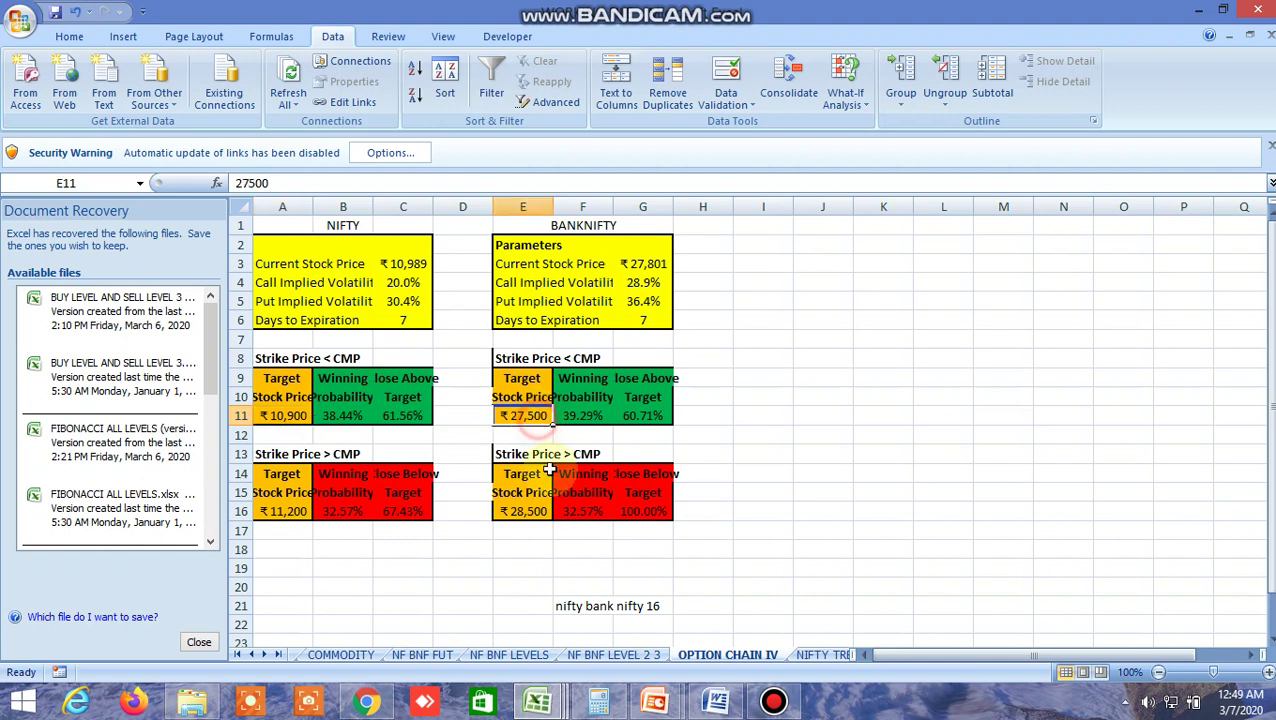
Set the NIFTY target stock price in the Strike Price < CMP table to 10800.
{"action": "left_click", "coordinate": [530, 512]}
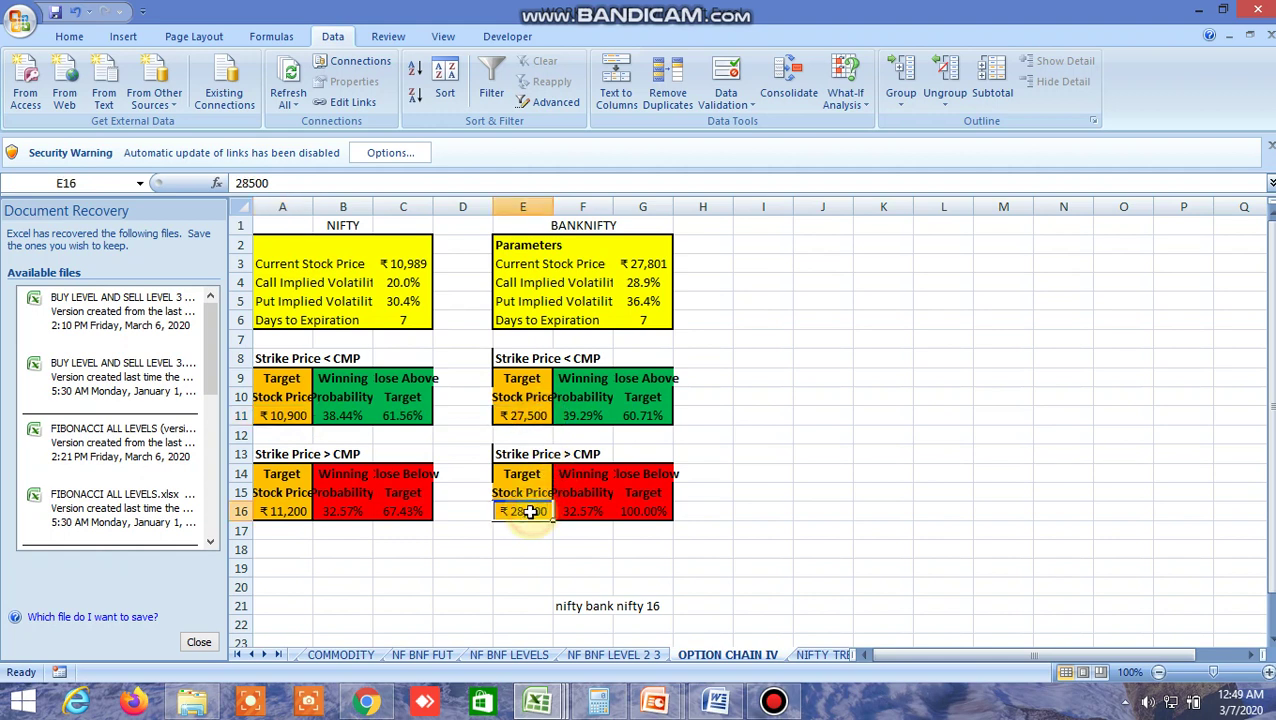
{"action": "left_click", "coordinate": [285, 415]}
{"action": "left_click", "coordinate": [252, 183]}
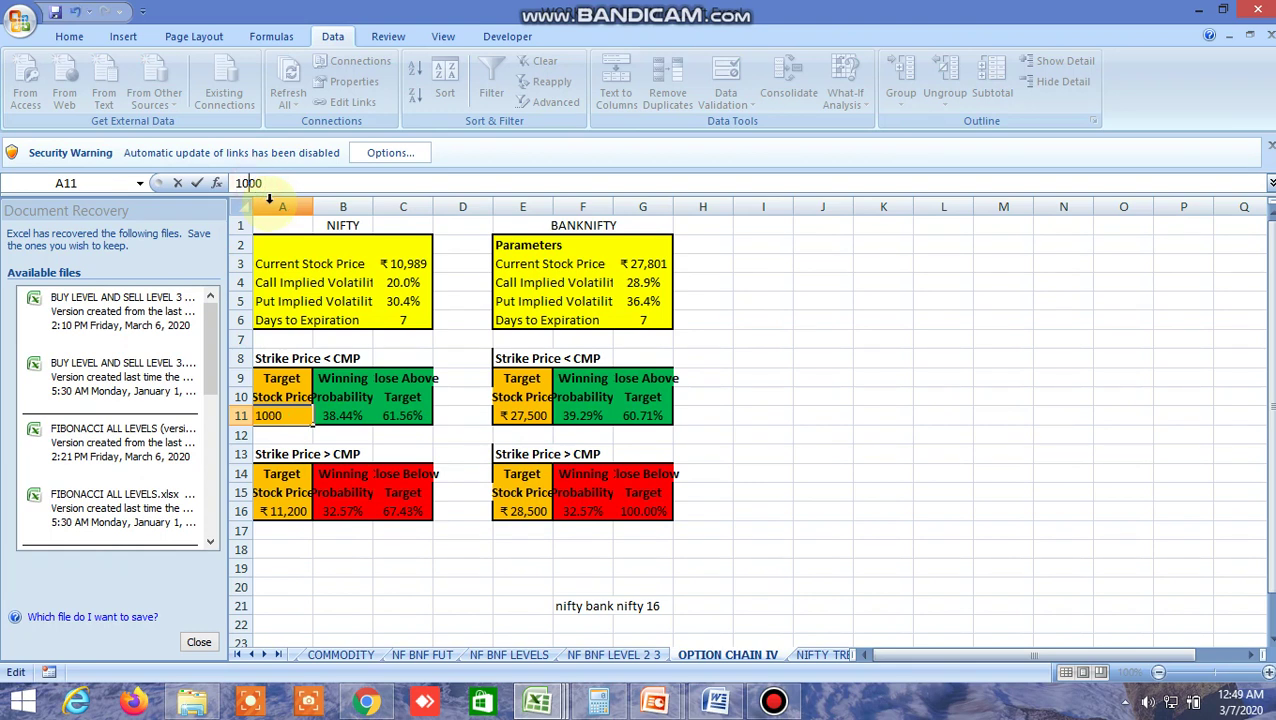
{"action": "left_click", "coordinate": [368, 584]}
{"action": "left_click", "coordinate": [285, 413]}
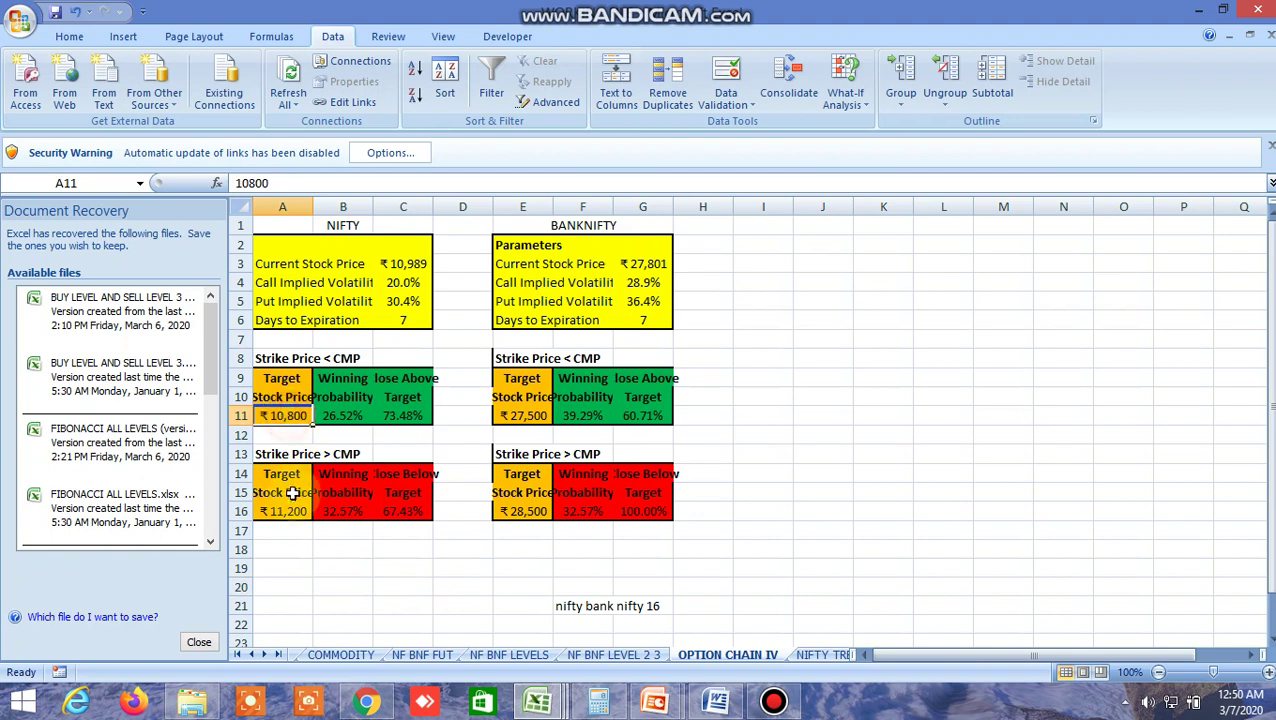
Set the NIFTY target stock price in the Strike Price < CMP table to 10850.
{"action": "left_click", "coordinate": [285, 510]}
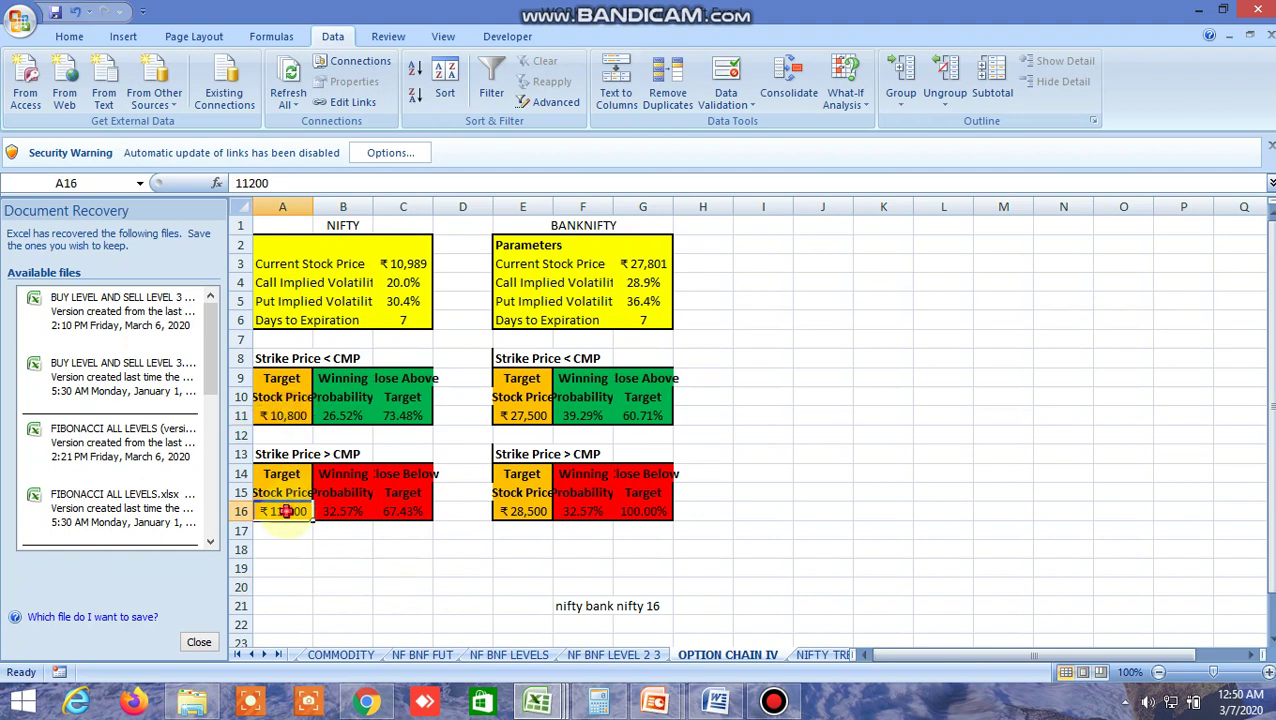
{"action": "left_click", "coordinate": [287, 418]}
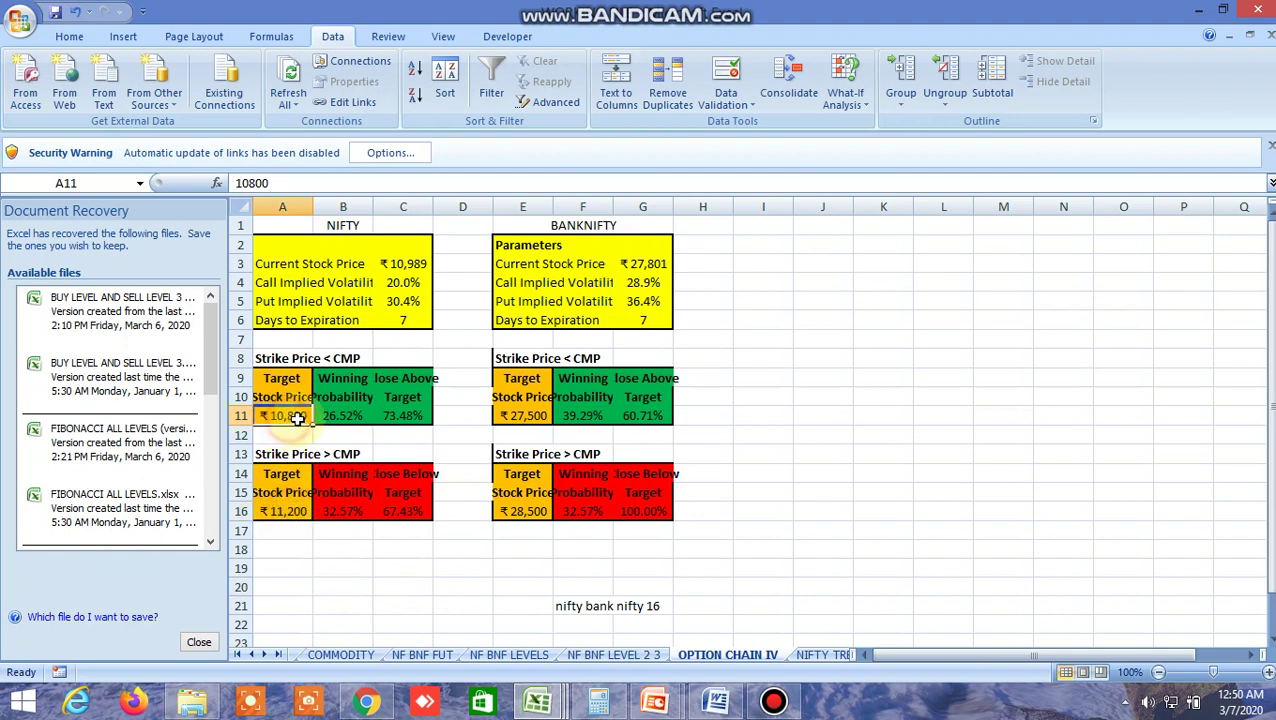
{"action": "left_click", "coordinate": [522, 416]}
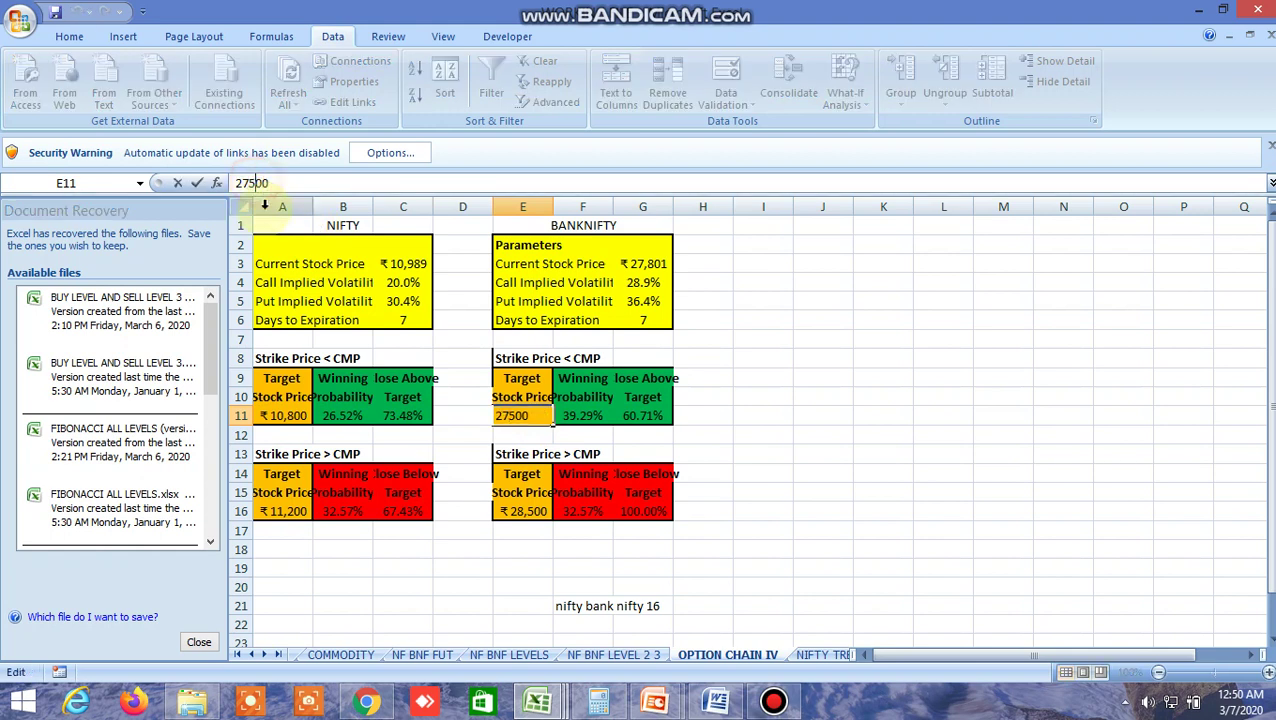
{"action": "left_click", "coordinate": [295, 415]}
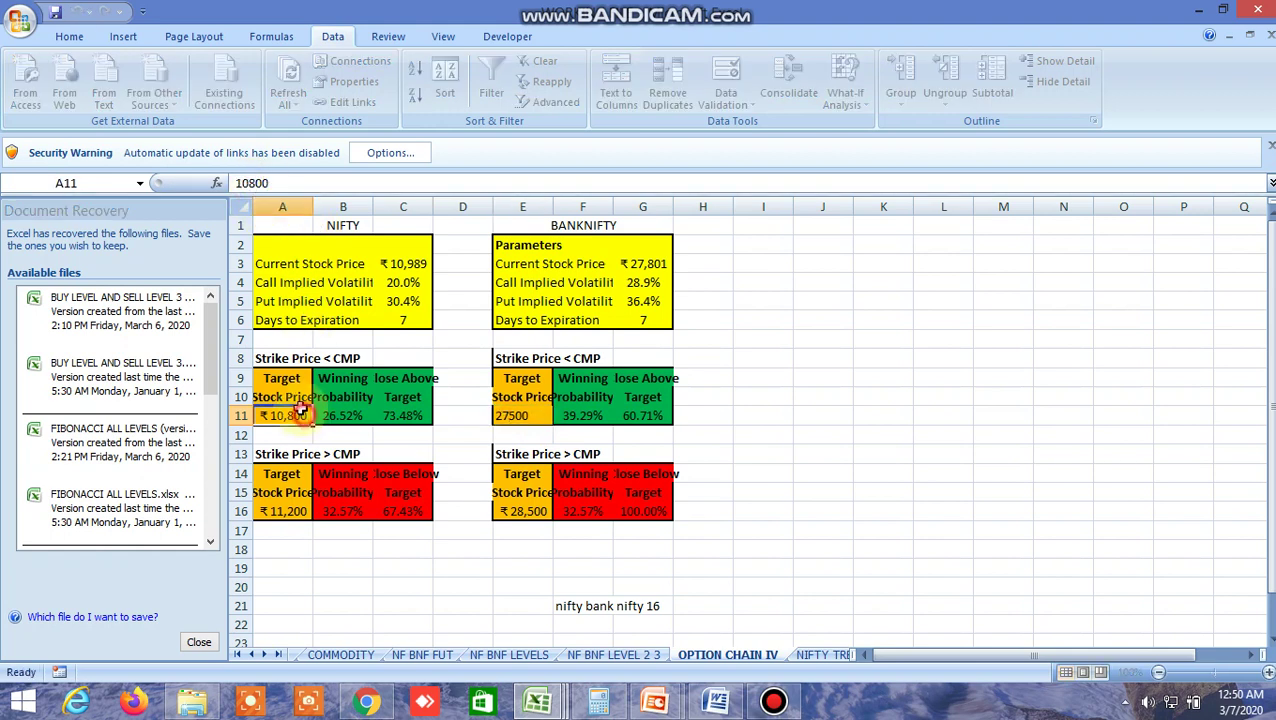
{"action": "left_click", "coordinate": [261, 188]}
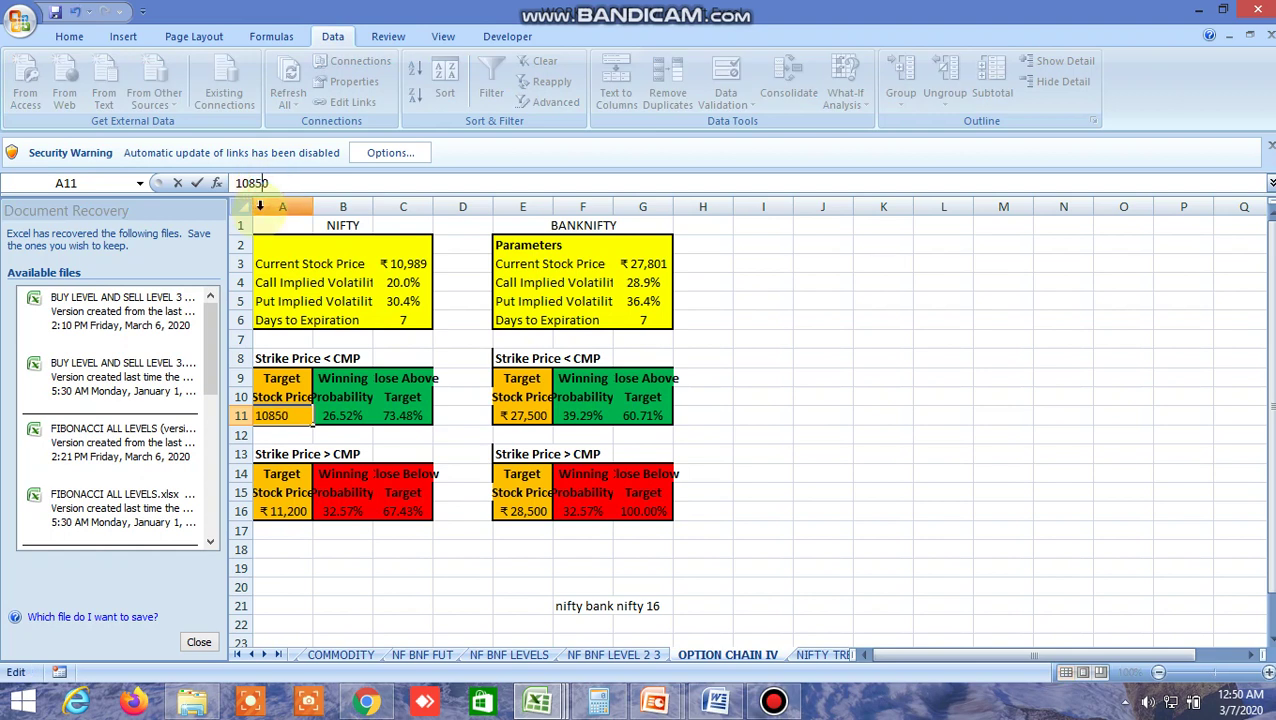
{"action": "left_click", "coordinate": [374, 572]}
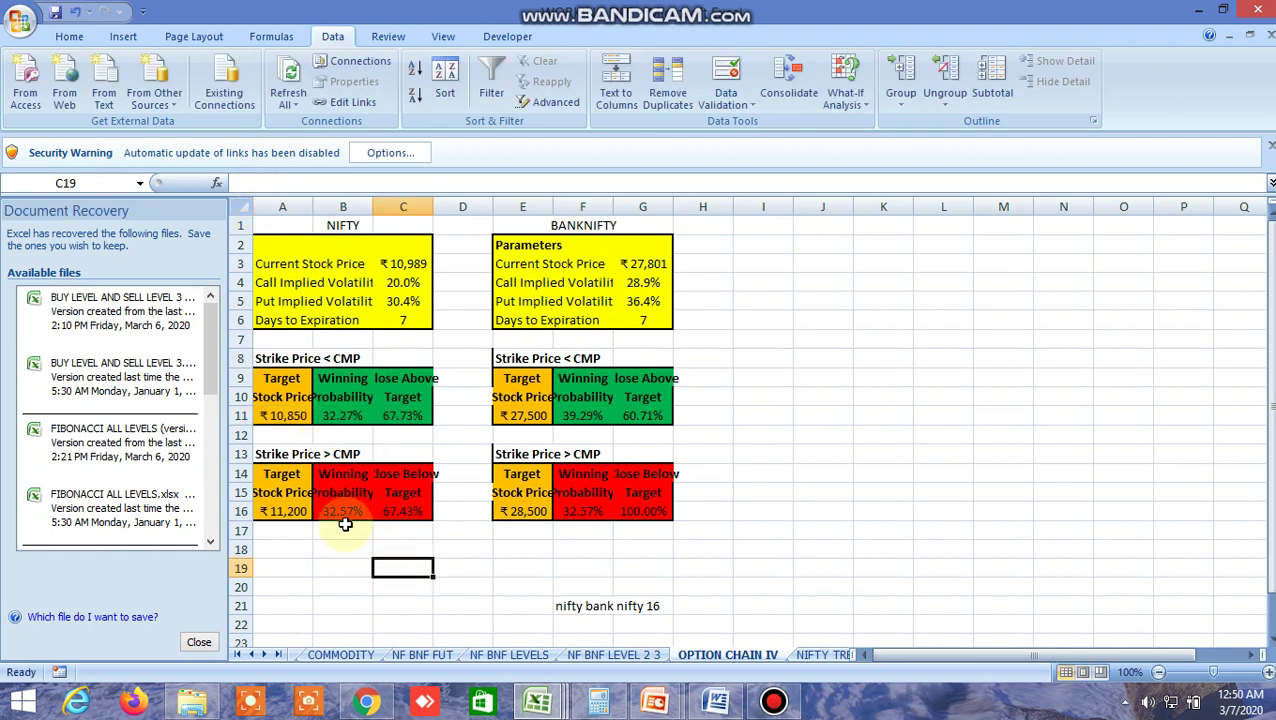
Set the BANKNIFTY target stock price in the Strike Price < CMP table to 27300.
{"action": "left_click", "coordinate": [535, 414]}
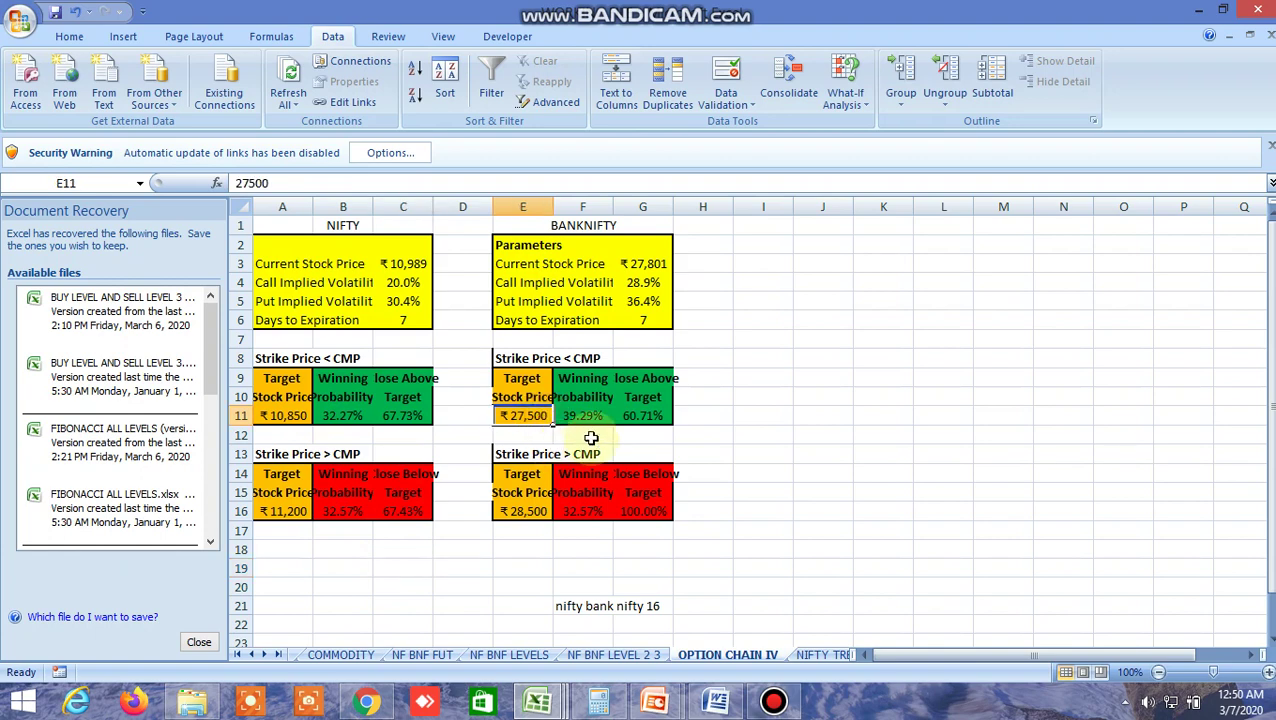
{"action": "right_click", "coordinate": [403, 397]}
{"action": "left_click", "coordinate": [778, 402]}
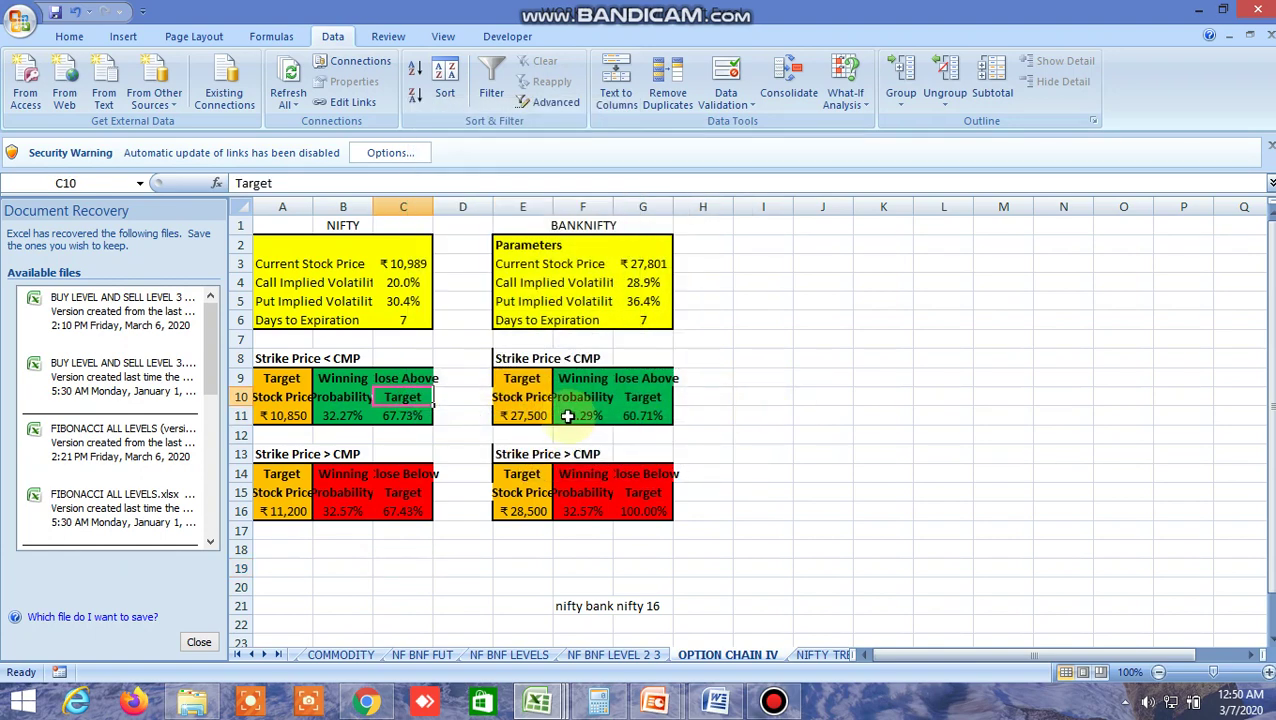
{"action": "left_click", "coordinate": [535, 415]}
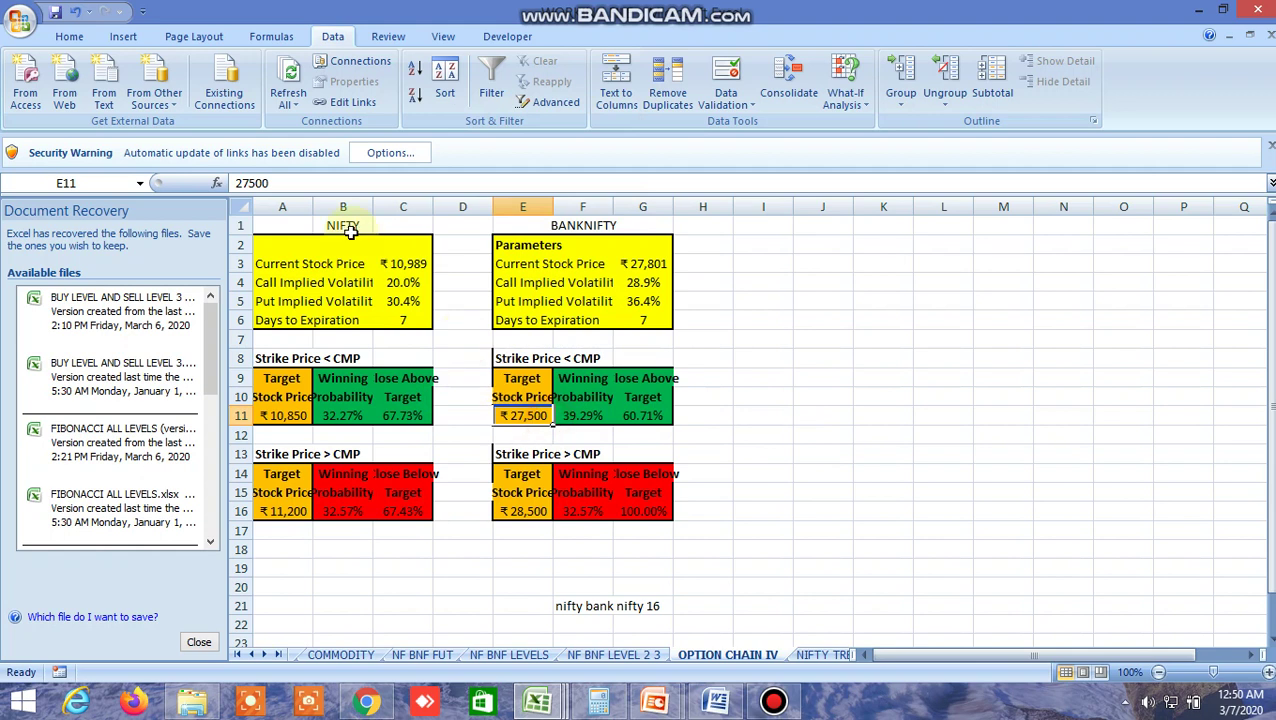
{"action": "left_click", "coordinate": [252, 183]}
{"action": "key", "text": "BackSpace"}
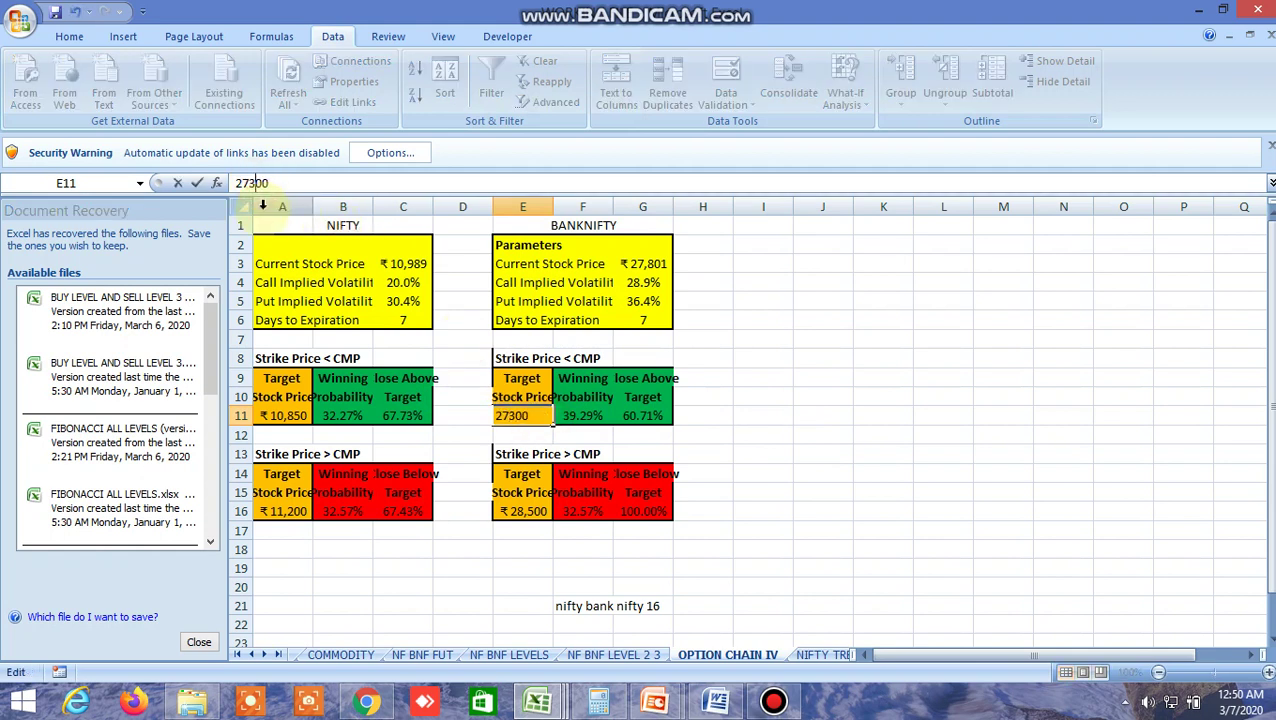
{"action": "left_click", "coordinate": [535, 580]}
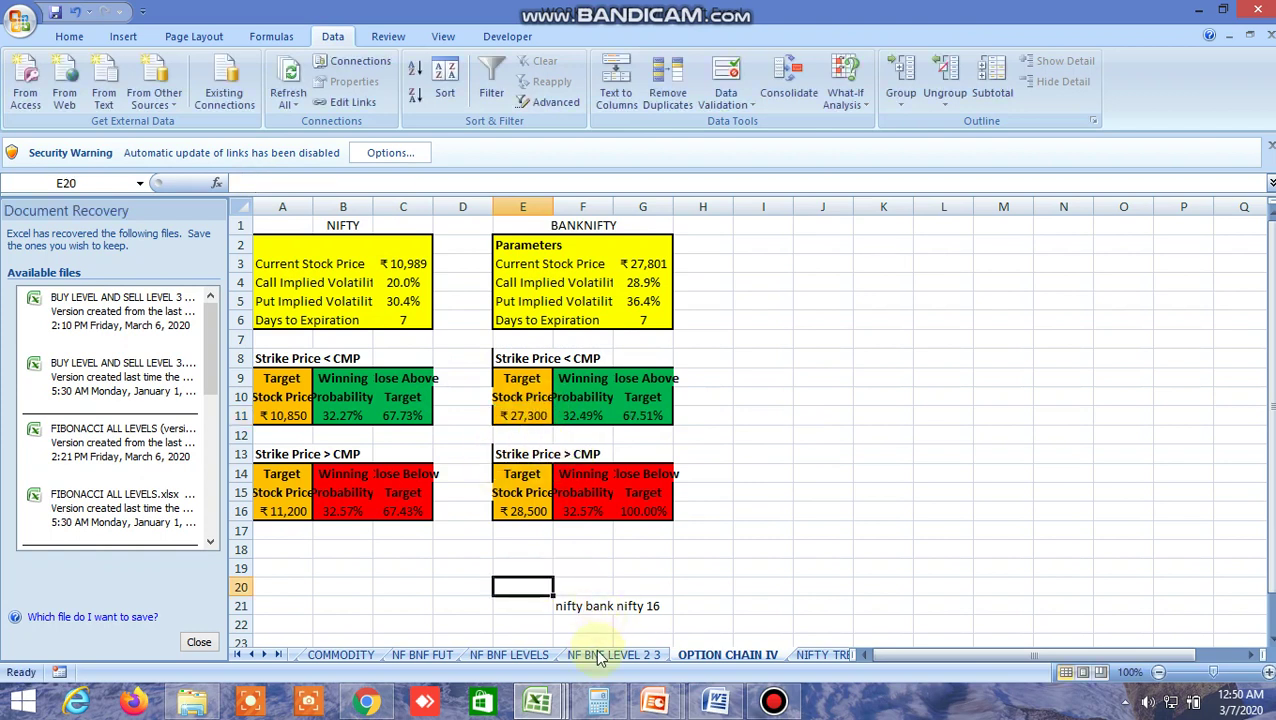
View the gann_-_enthios_calculator workbook's Gann Angles sheet and the GANN Square of 9 and Price angle workbook.
{"action": "left_click", "coordinate": [768, 705]}
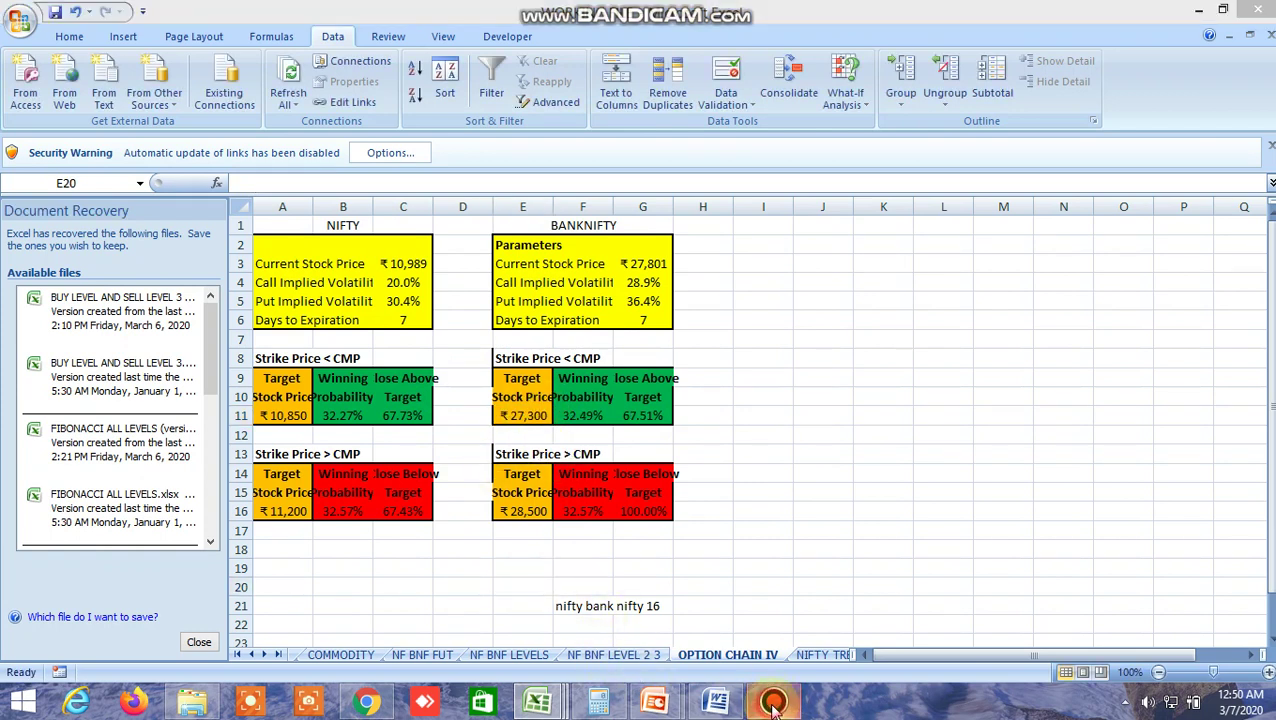
{"action": "left_click", "coordinate": [584, 704]}
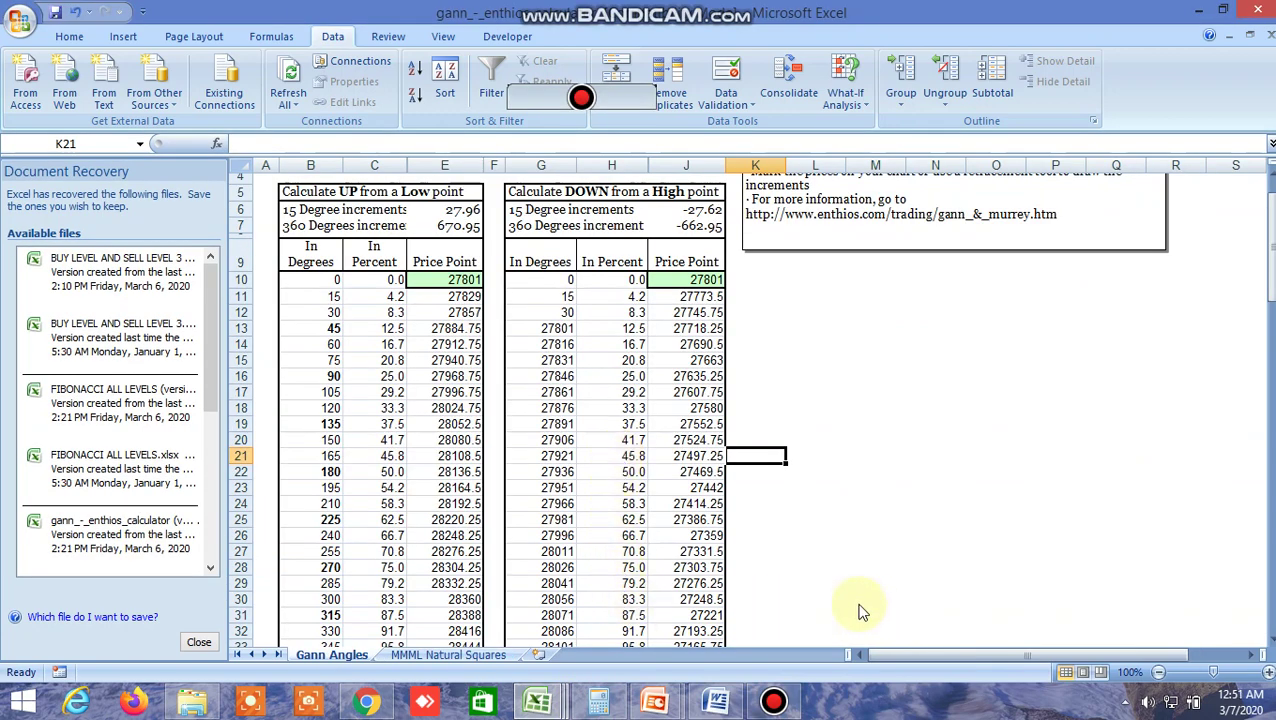
{"action": "left_click", "coordinate": [540, 704]}
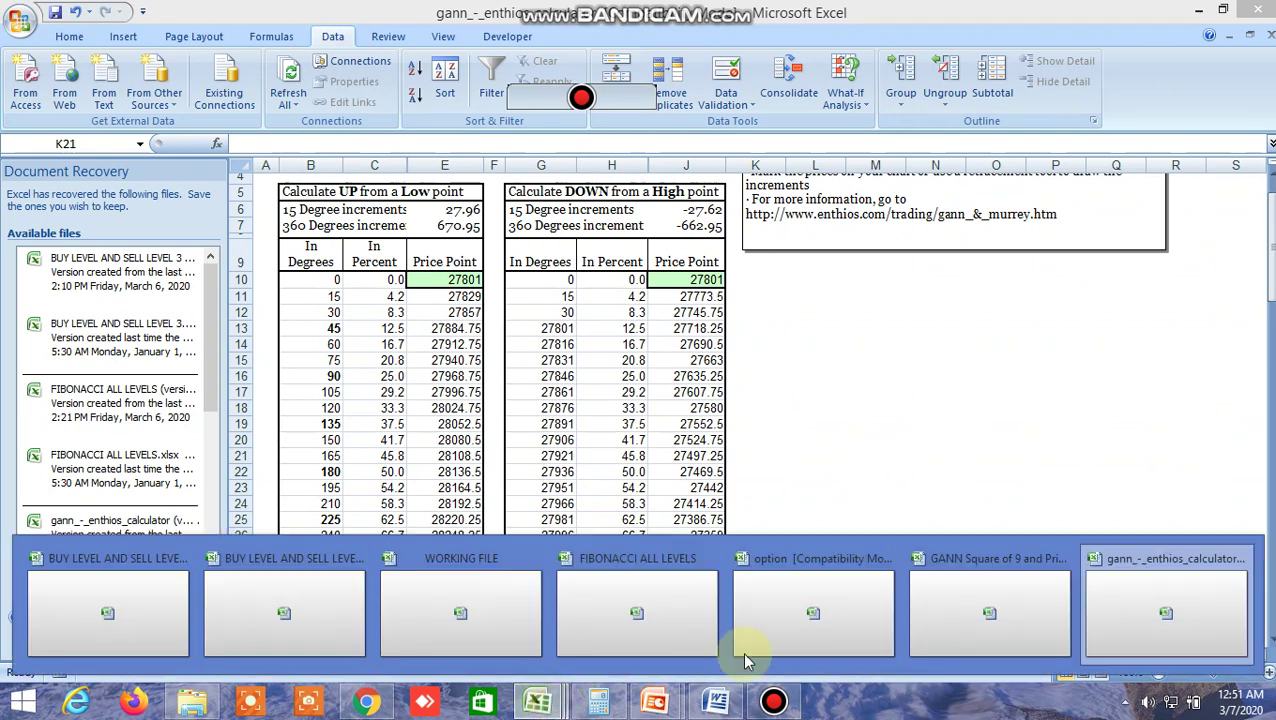
{"action": "left_click", "coordinate": [1010, 622]}
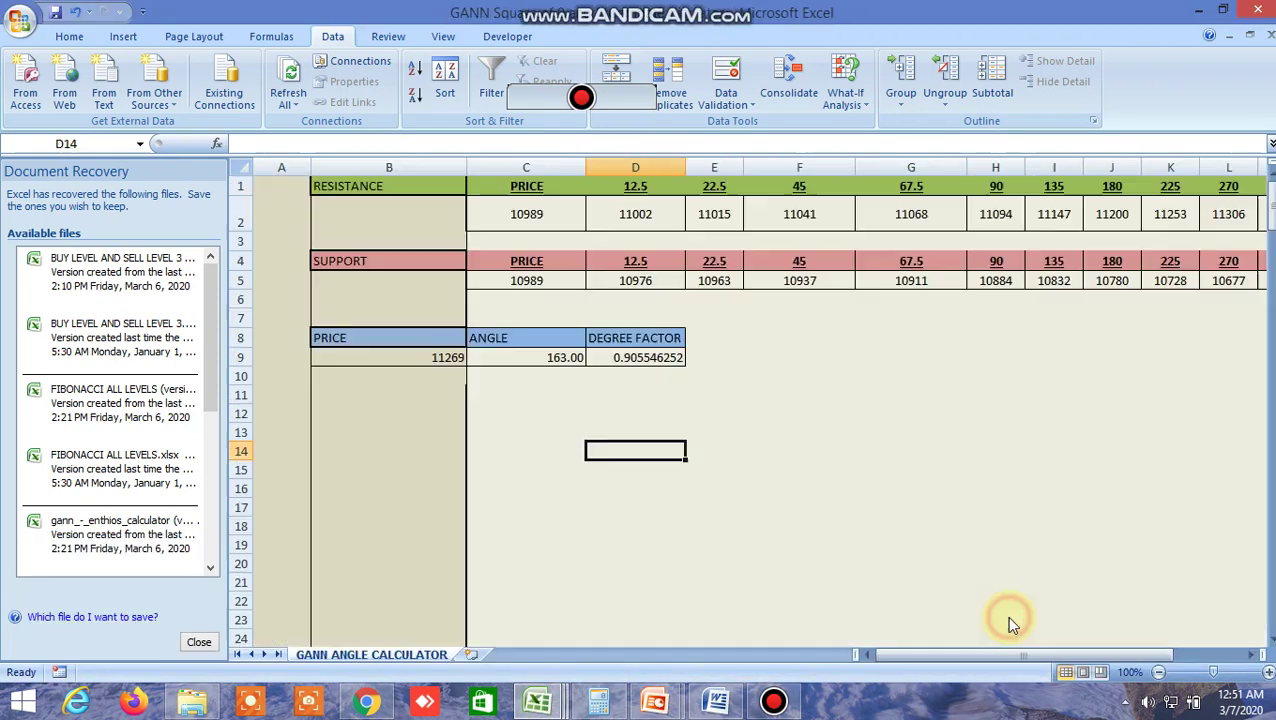
{"action": "left_click", "coordinate": [540, 704]}
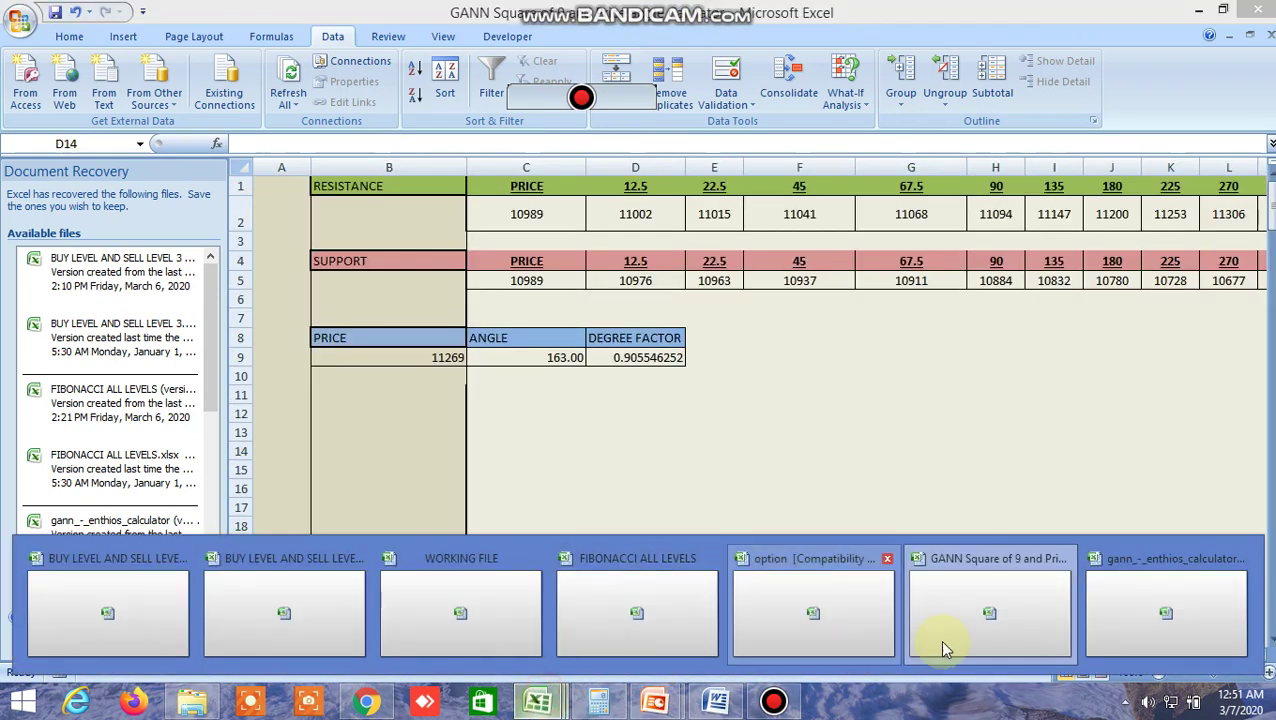
{"action": "left_click", "coordinate": [990, 635]}
{"action": "left_click", "coordinate": [540, 704]}
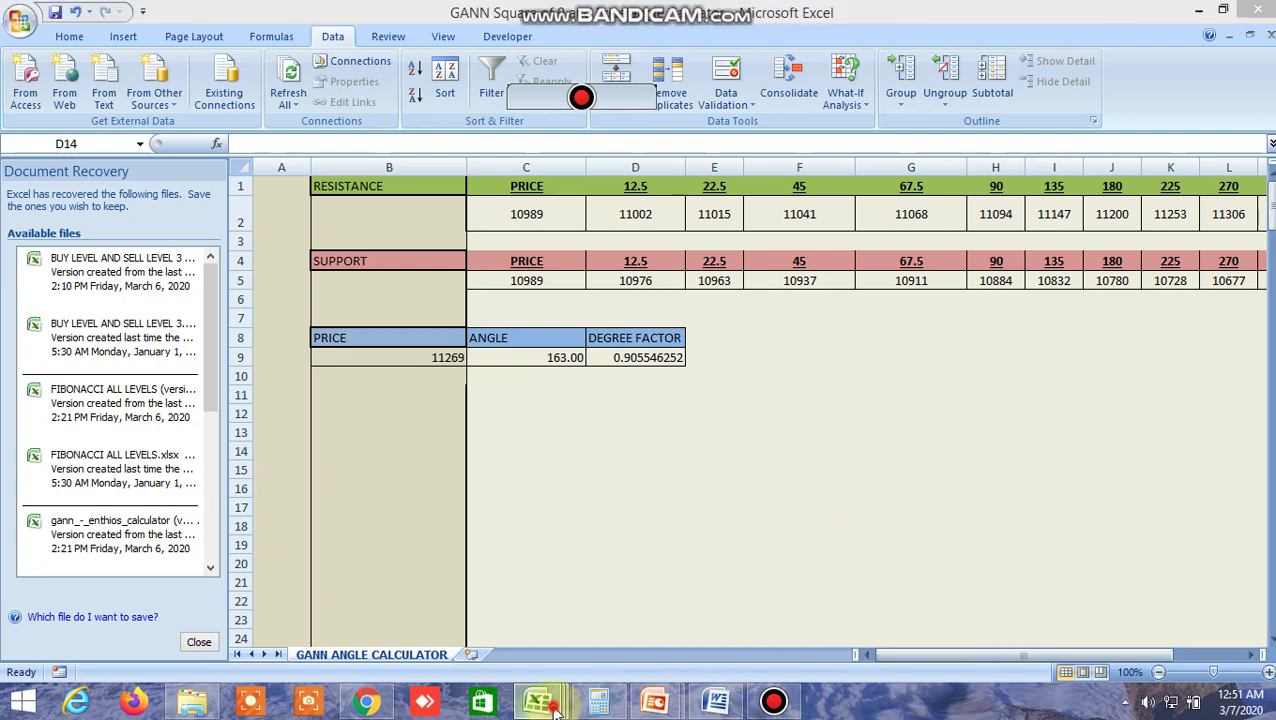
{"action": "left_click", "coordinate": [991, 613]}
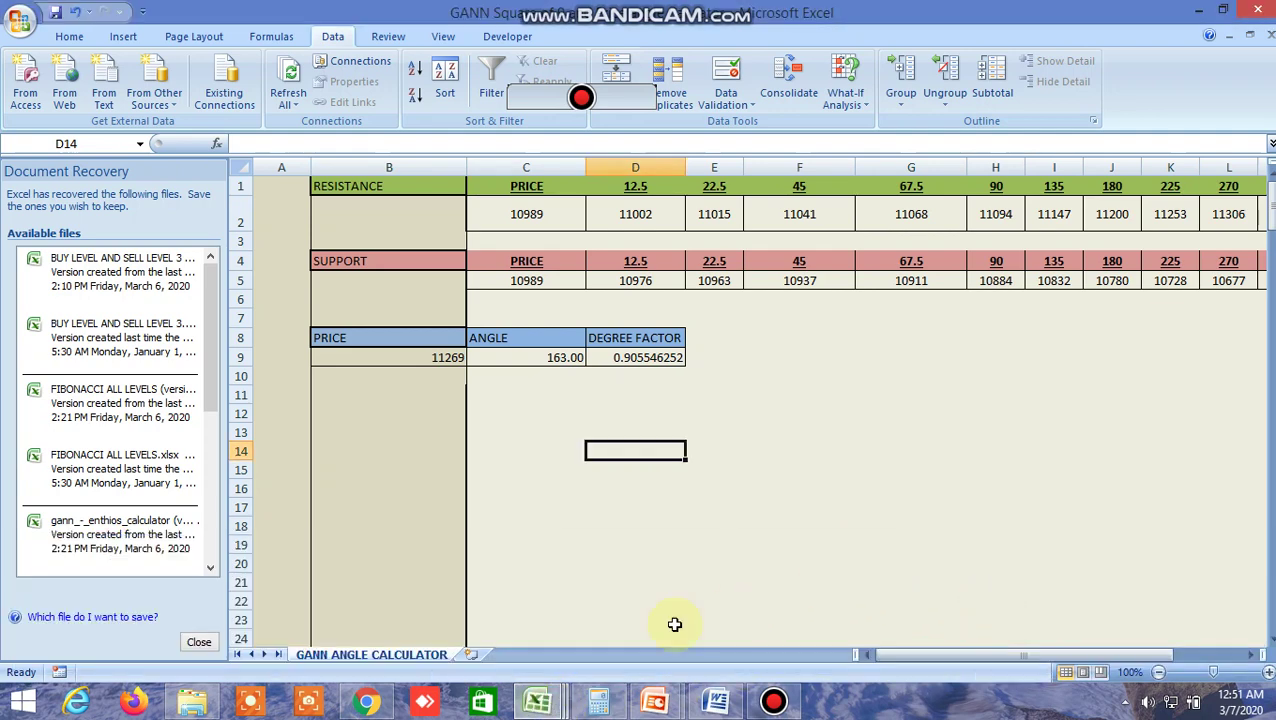
{"action": "left_click", "coordinate": [540, 704]}
{"action": "left_click", "coordinate": [991, 595]}
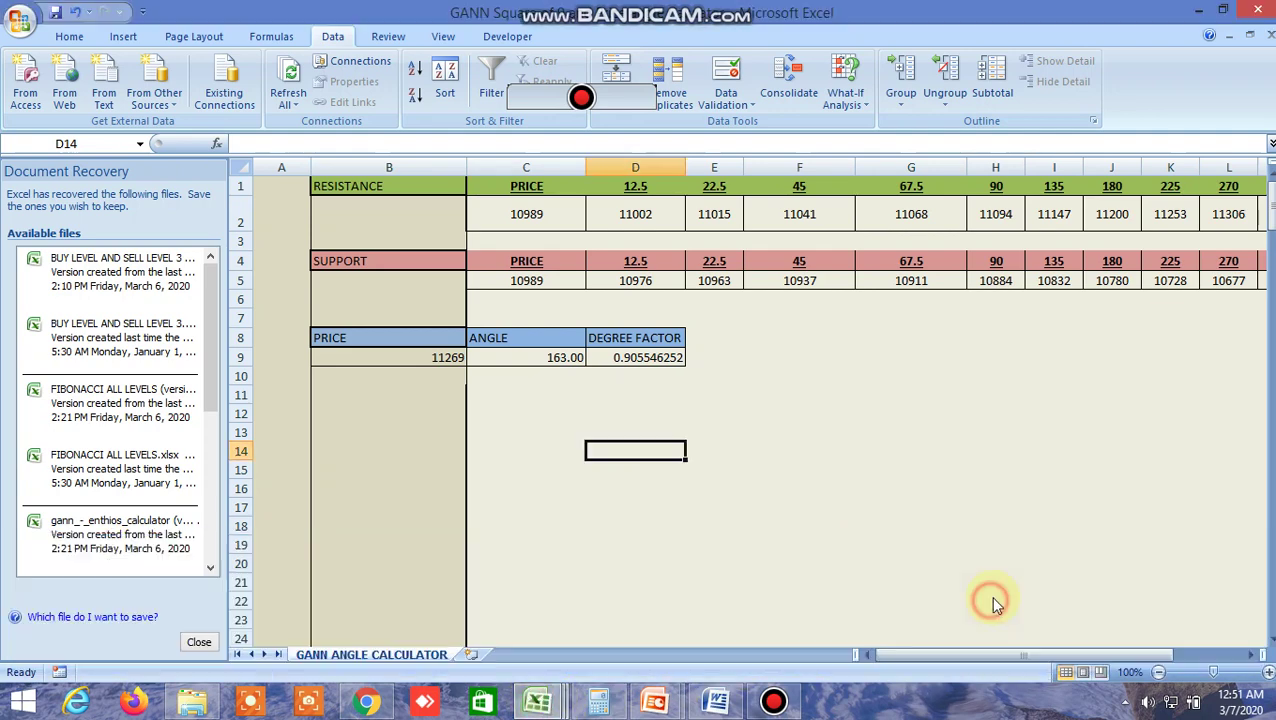
{"action": "left_click", "coordinate": [540, 704]}
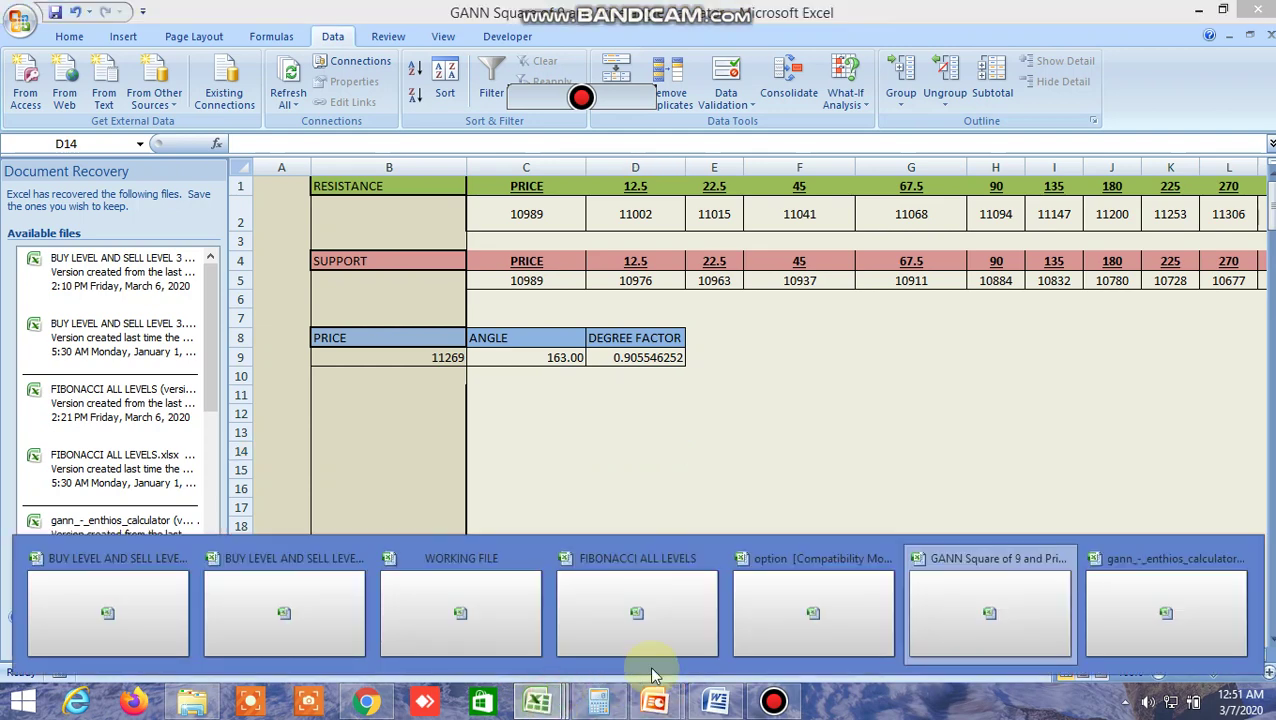
{"action": "left_click", "coordinate": [775, 702]}
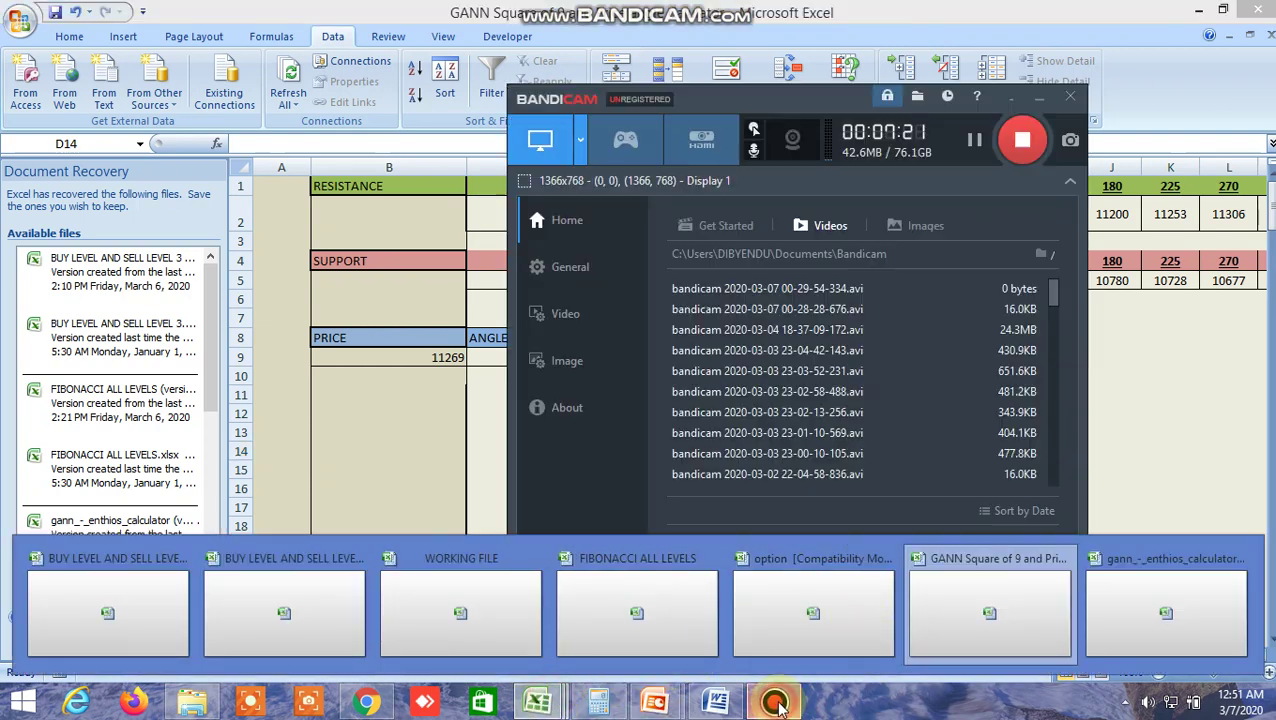
{"action": "left_click", "coordinate": [1037, 100]}
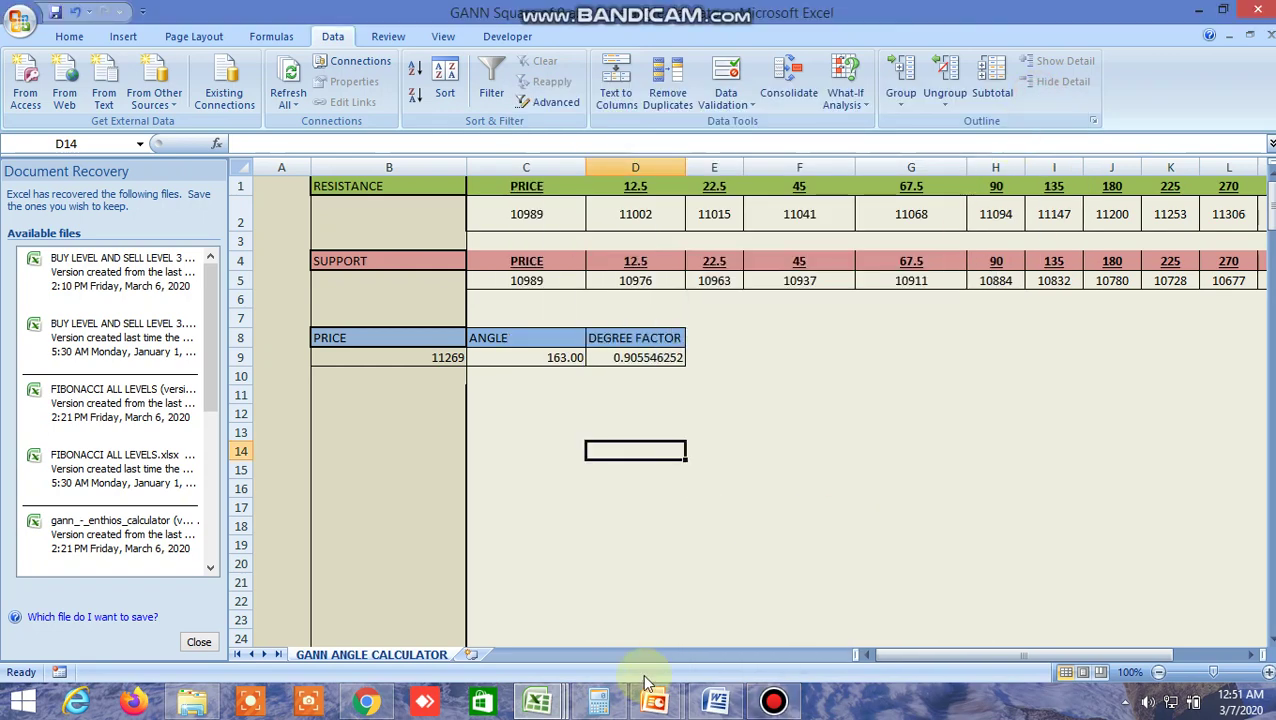
Compare the Gann Angles price points in gann_-_enthios_calculator with the resistance and support levels on the GANN ANGLE CALCULATOR sheet.
{"action": "mouse_move", "coordinate": [538, 702]}
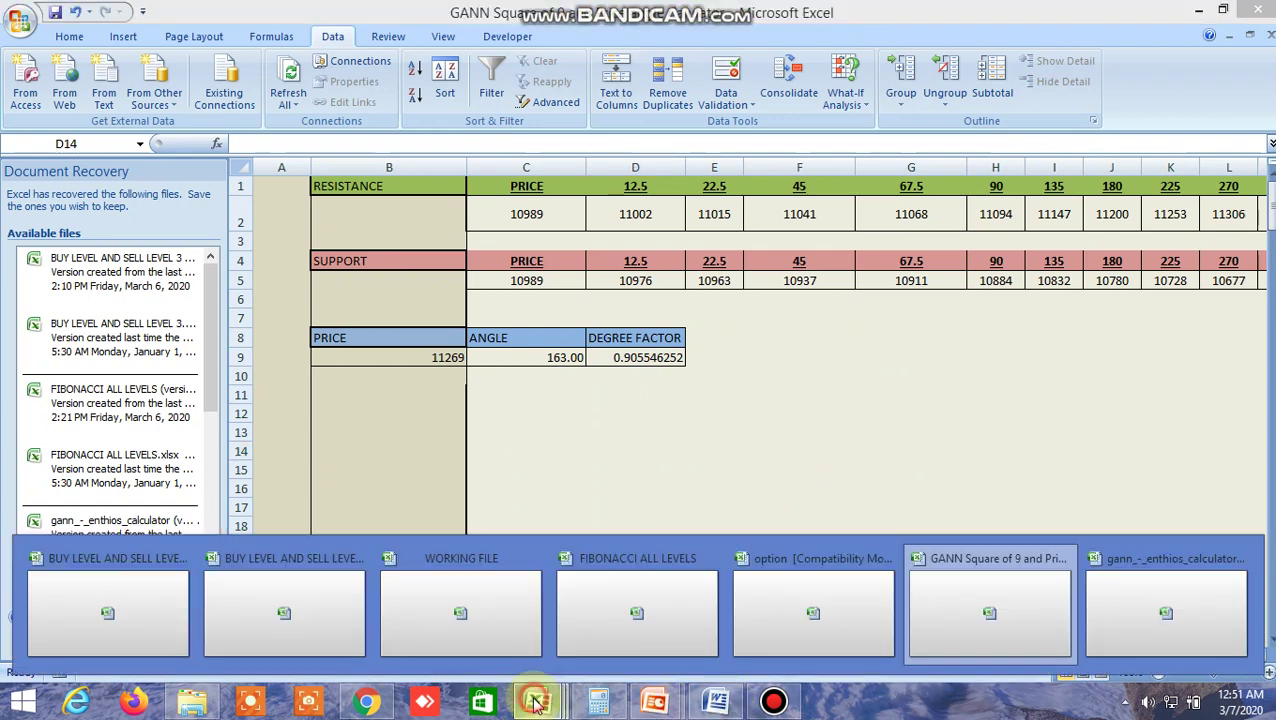
{"action": "left_click", "coordinate": [1156, 588]}
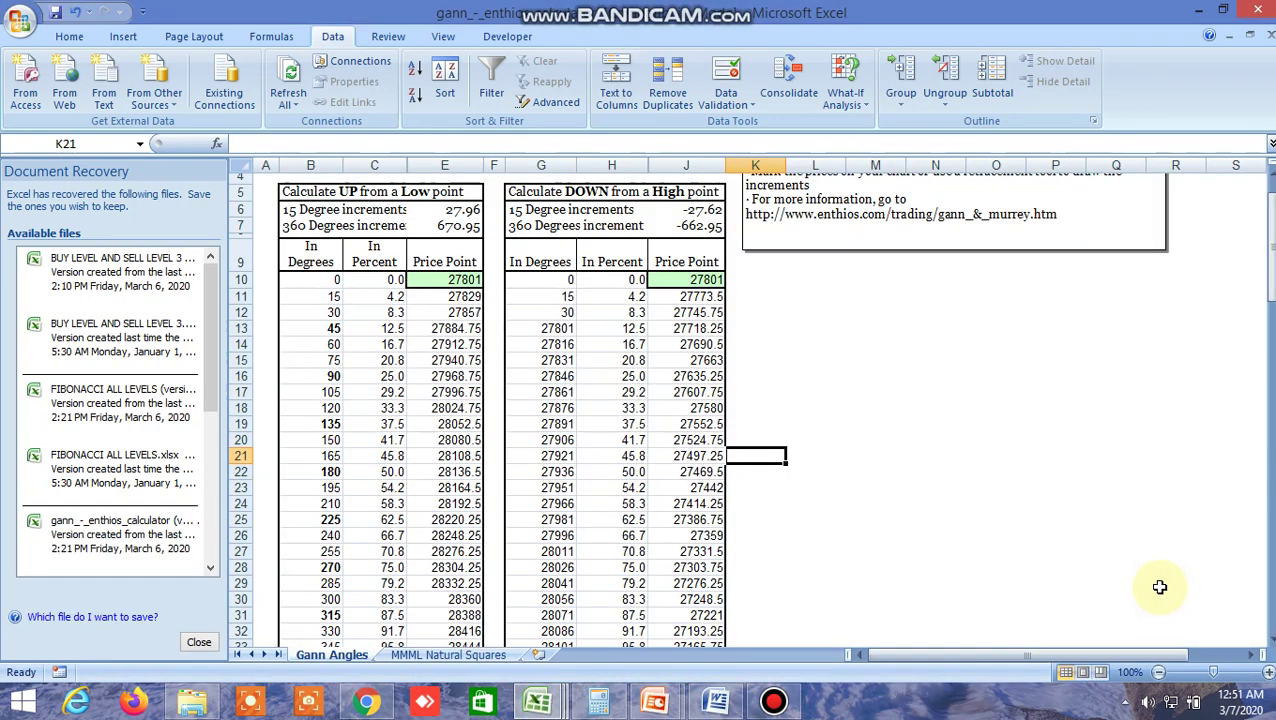
{"action": "mouse_move", "coordinate": [538, 702]}
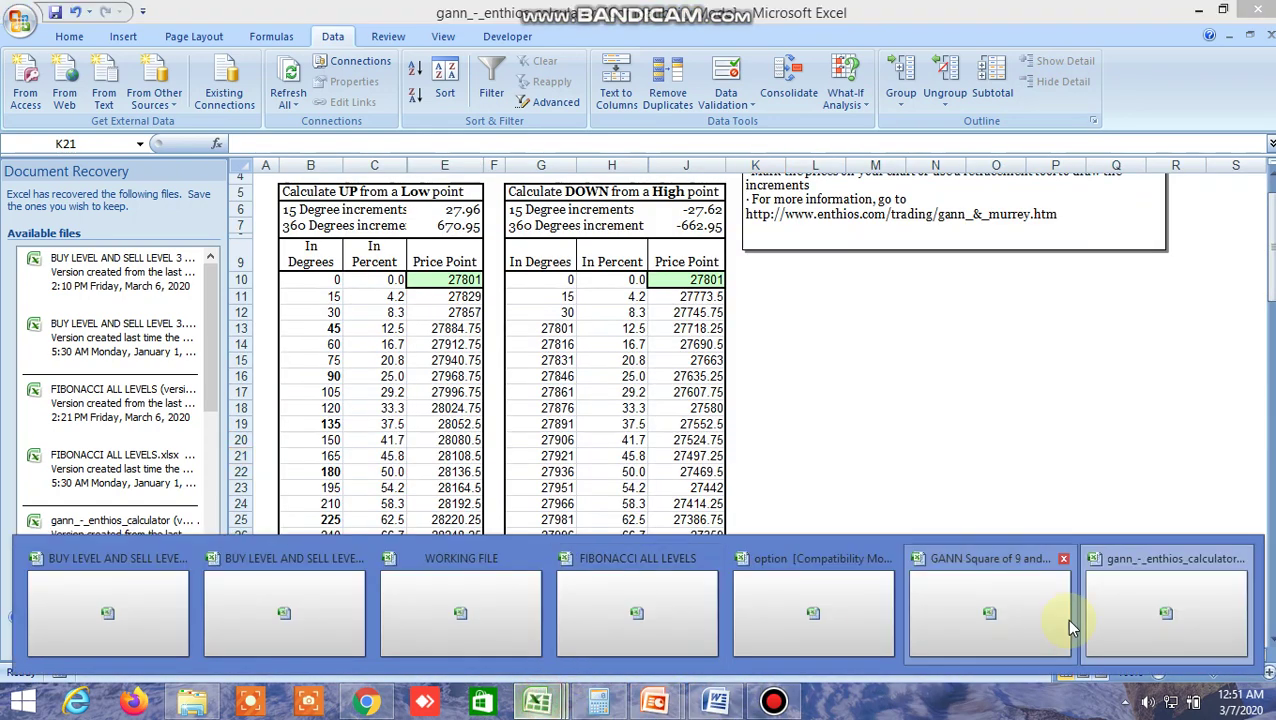
{"action": "left_click", "coordinate": [992, 615]}
{"action": "mouse_move", "coordinate": [562, 706]}
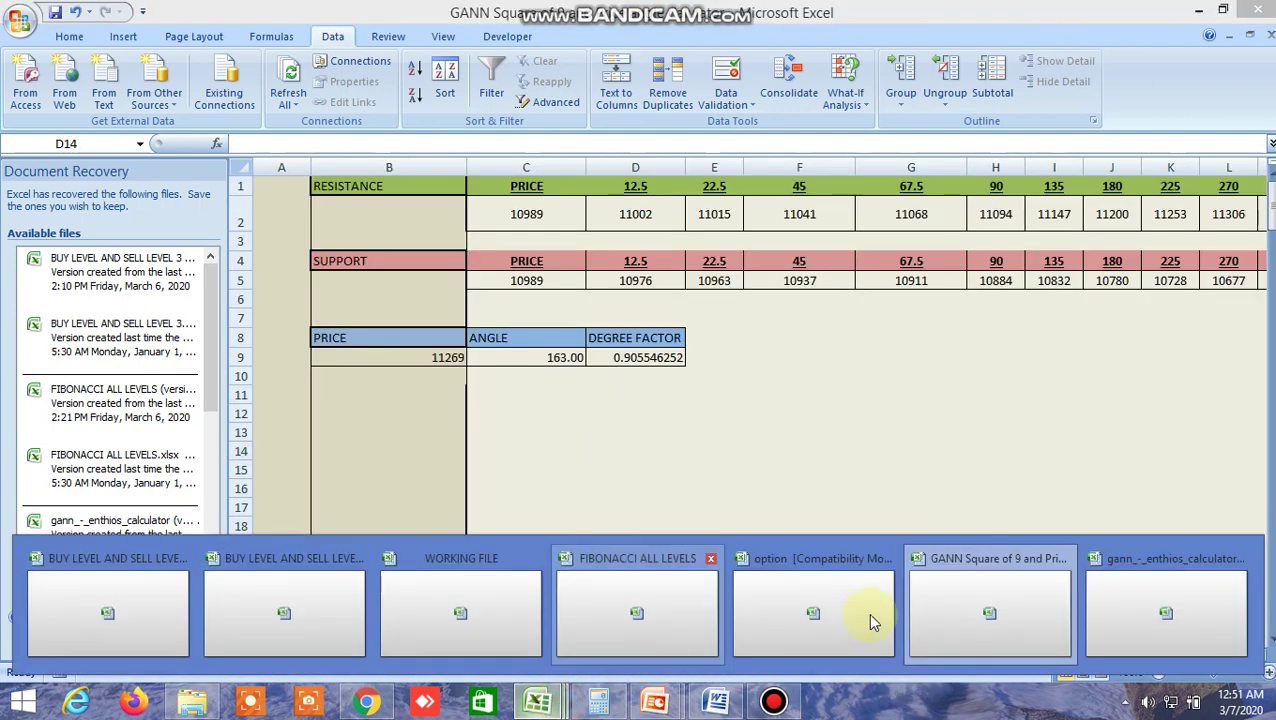
{"action": "left_click", "coordinate": [980, 598]}
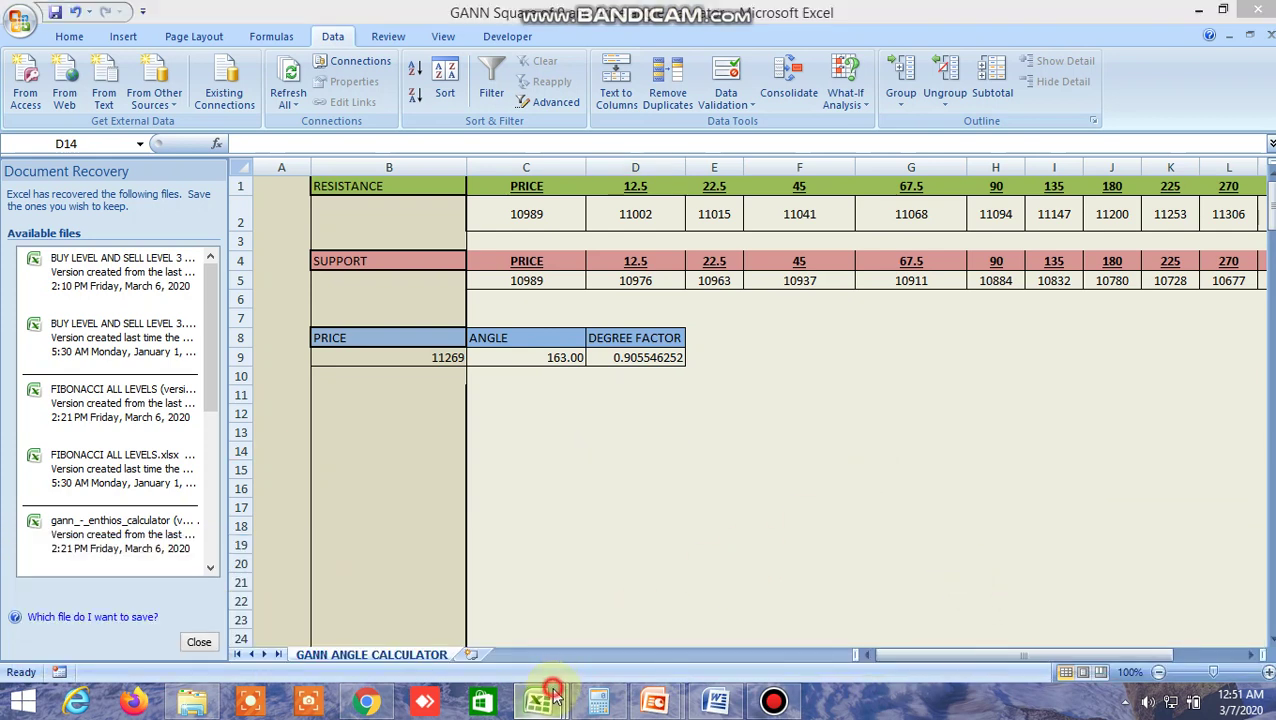
{"action": "mouse_move", "coordinate": [555, 692]}
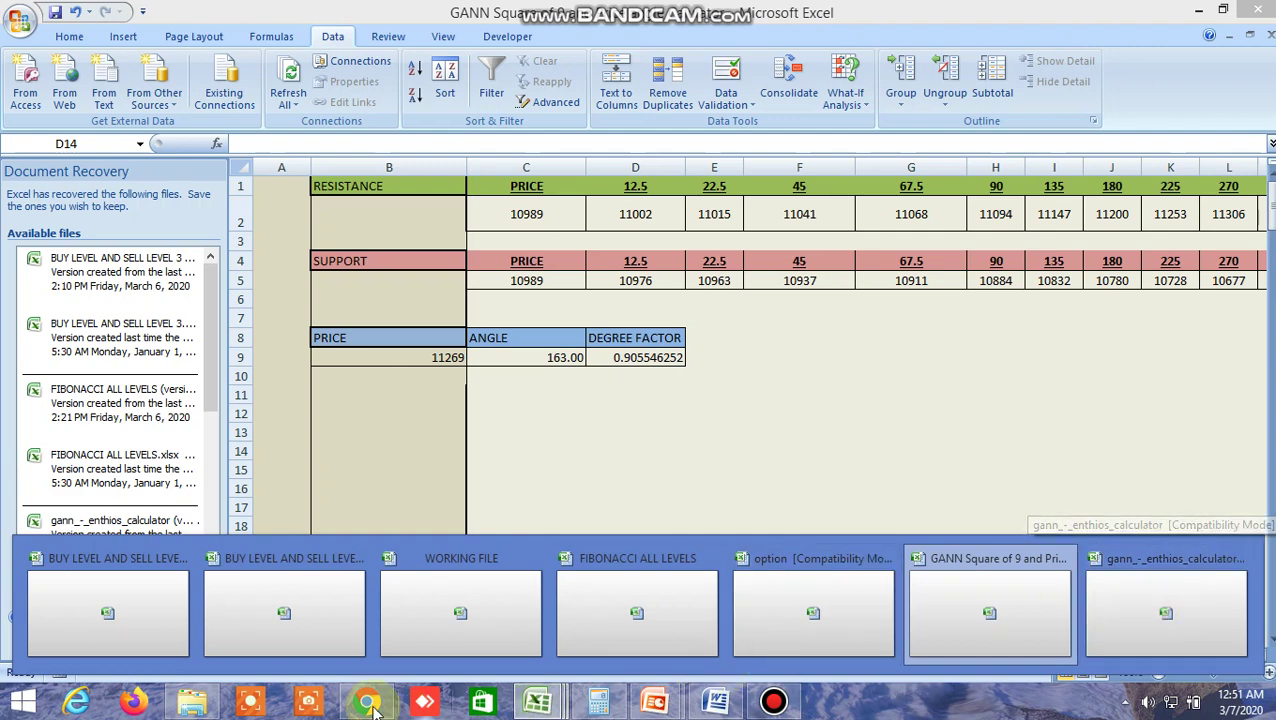
Open the Gann-Square-of-9-Calculator workbook from the Downloads folder.
{"action": "left_click", "coordinate": [184, 704]}
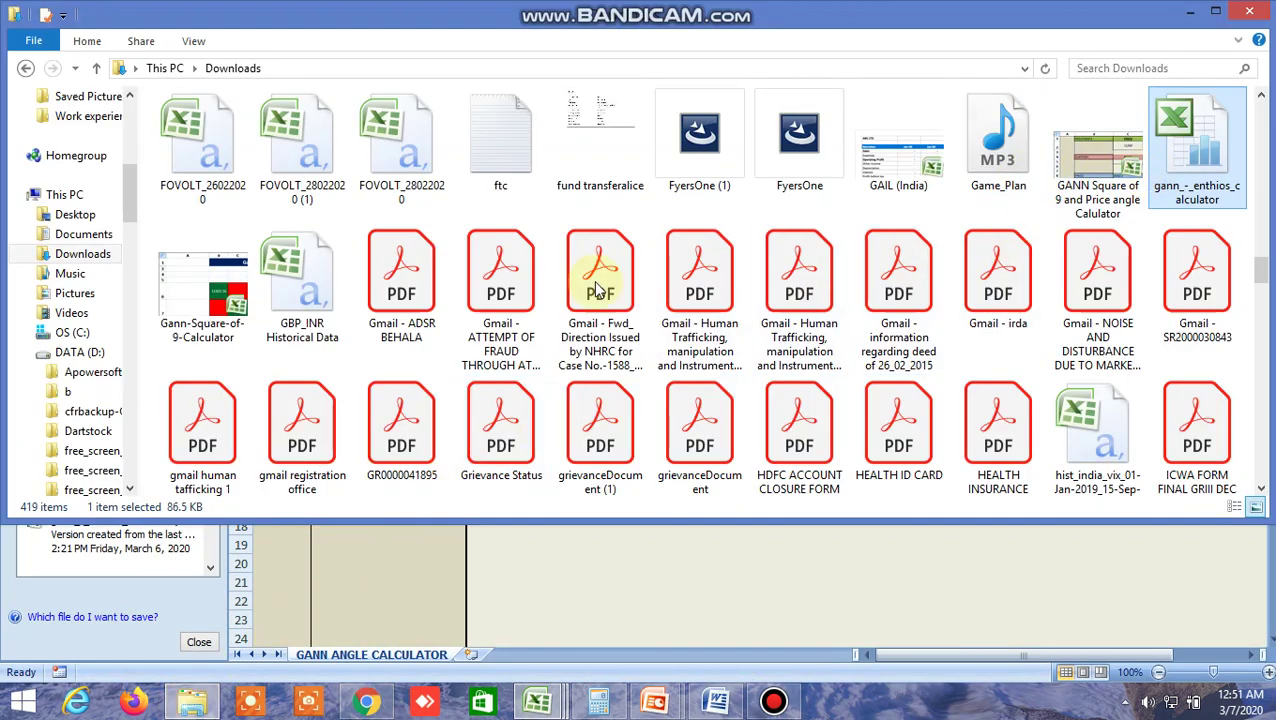
{"action": "left_click", "coordinate": [197, 293]}
{"action": "double_click", "coordinate": [197, 293]}
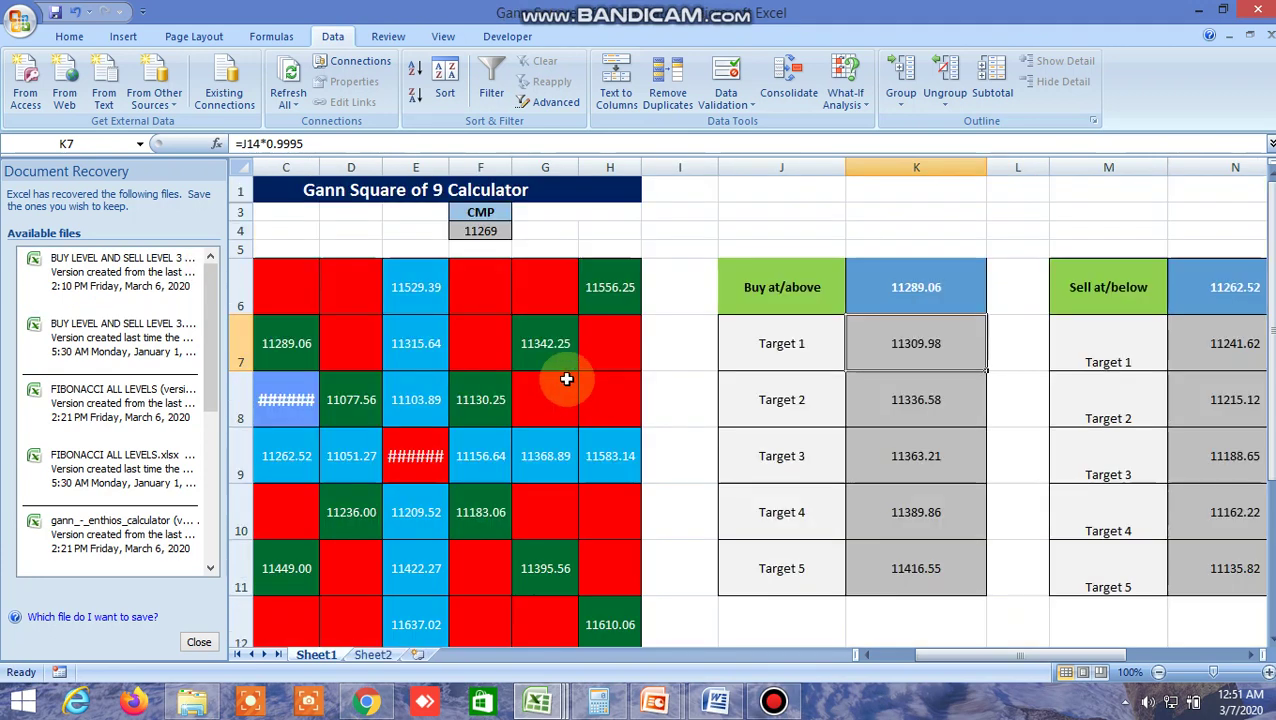
Set the CMP in the Gann Square of 9 Calculator to 27801.
{"action": "left_click", "coordinate": [486, 231]}
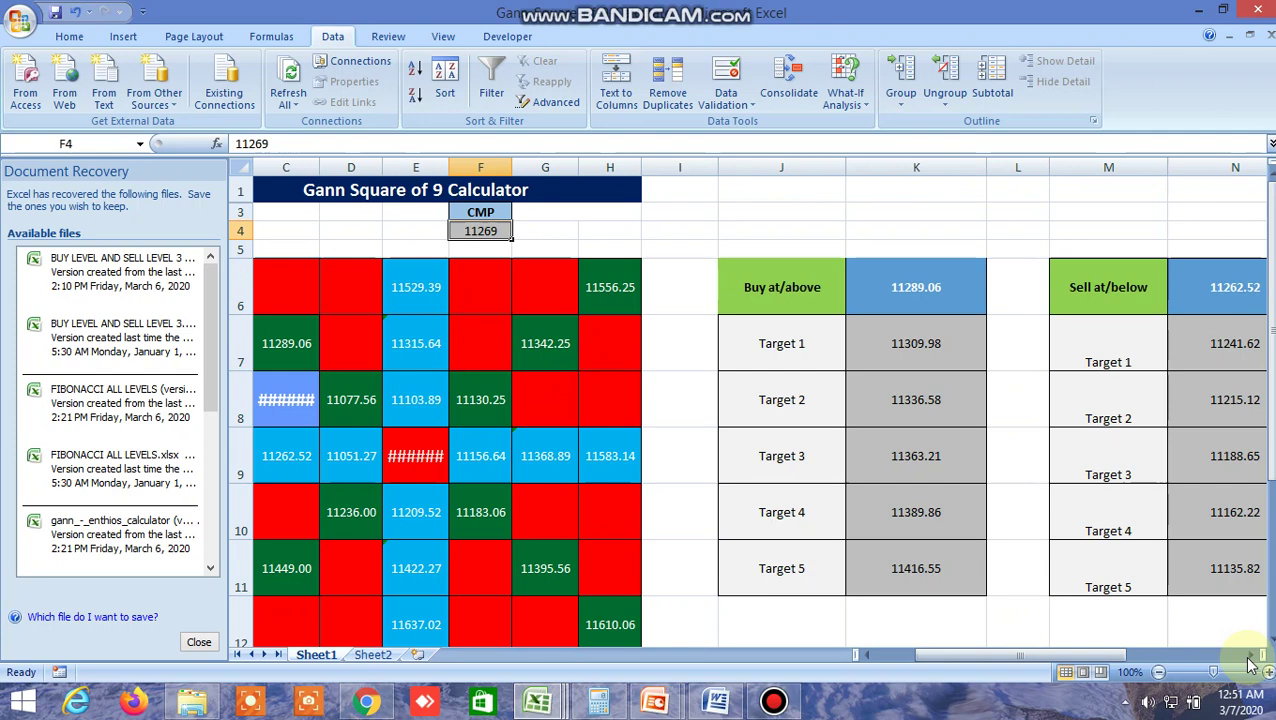
{"action": "left_click", "coordinate": [1252, 660]}
{"action": "type", "text": "27801"}
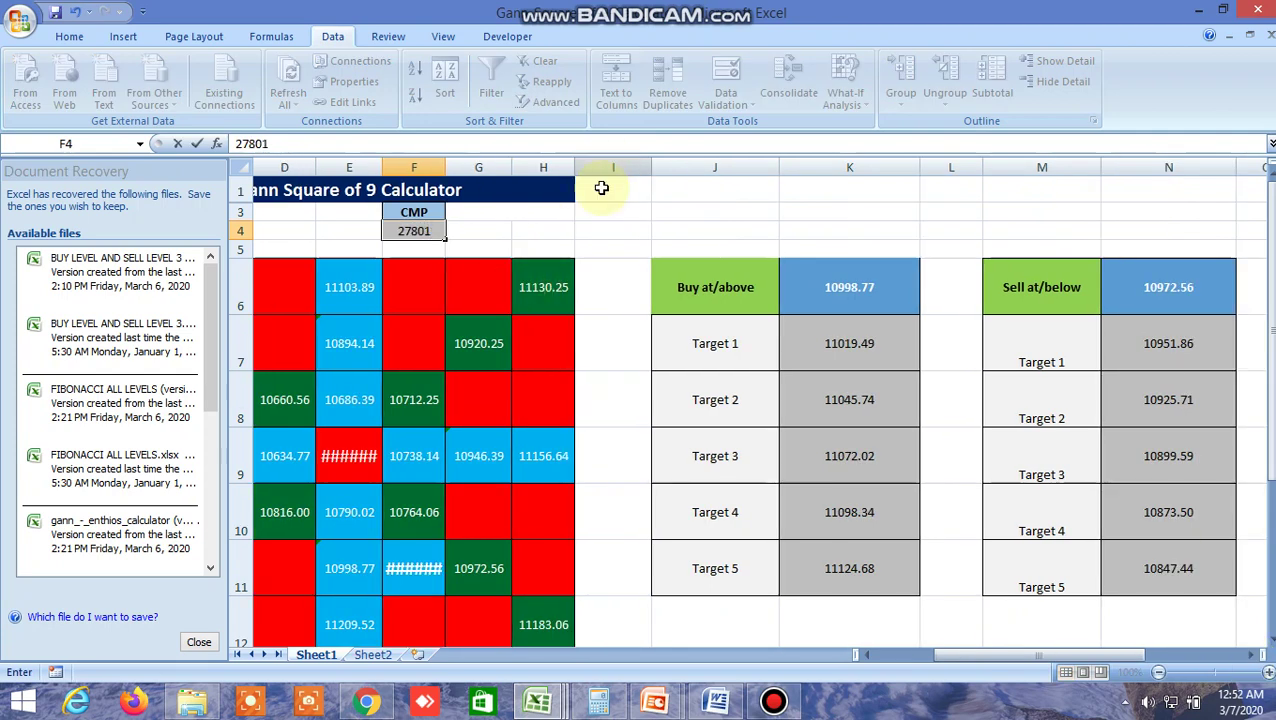
{"action": "left_click", "coordinate": [590, 230]}
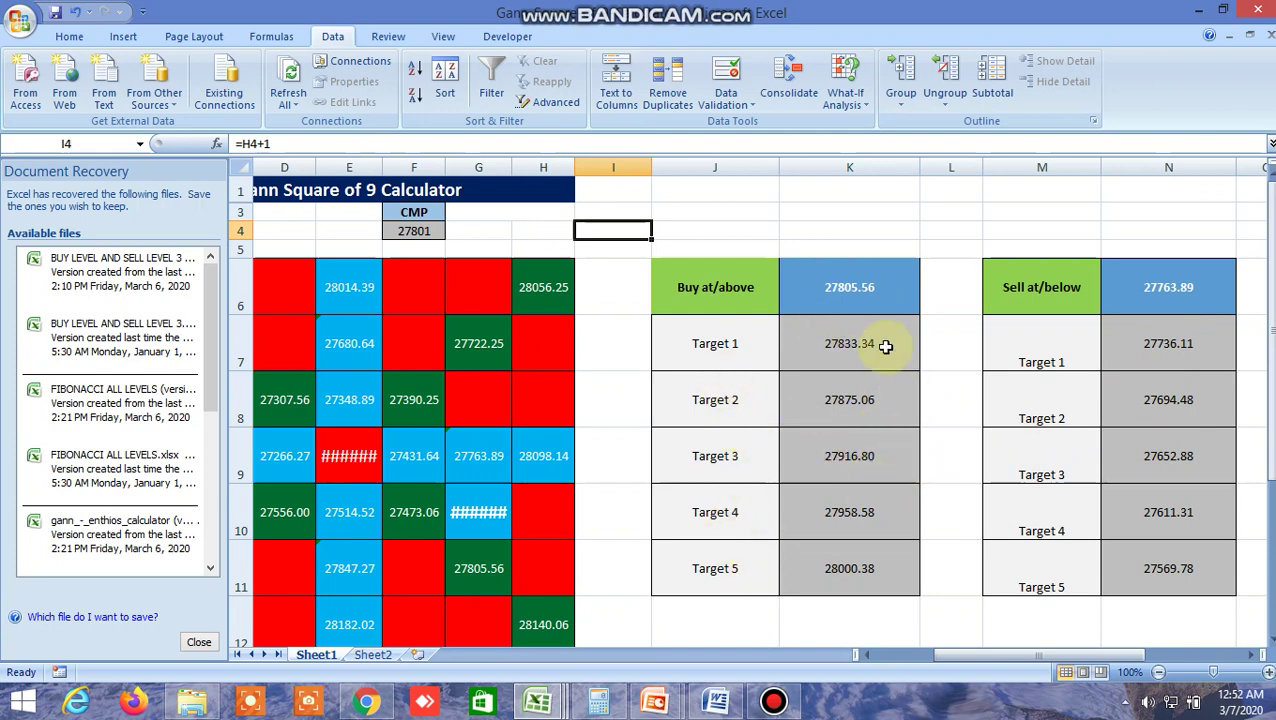
{"action": "left_click", "coordinate": [537, 700]}
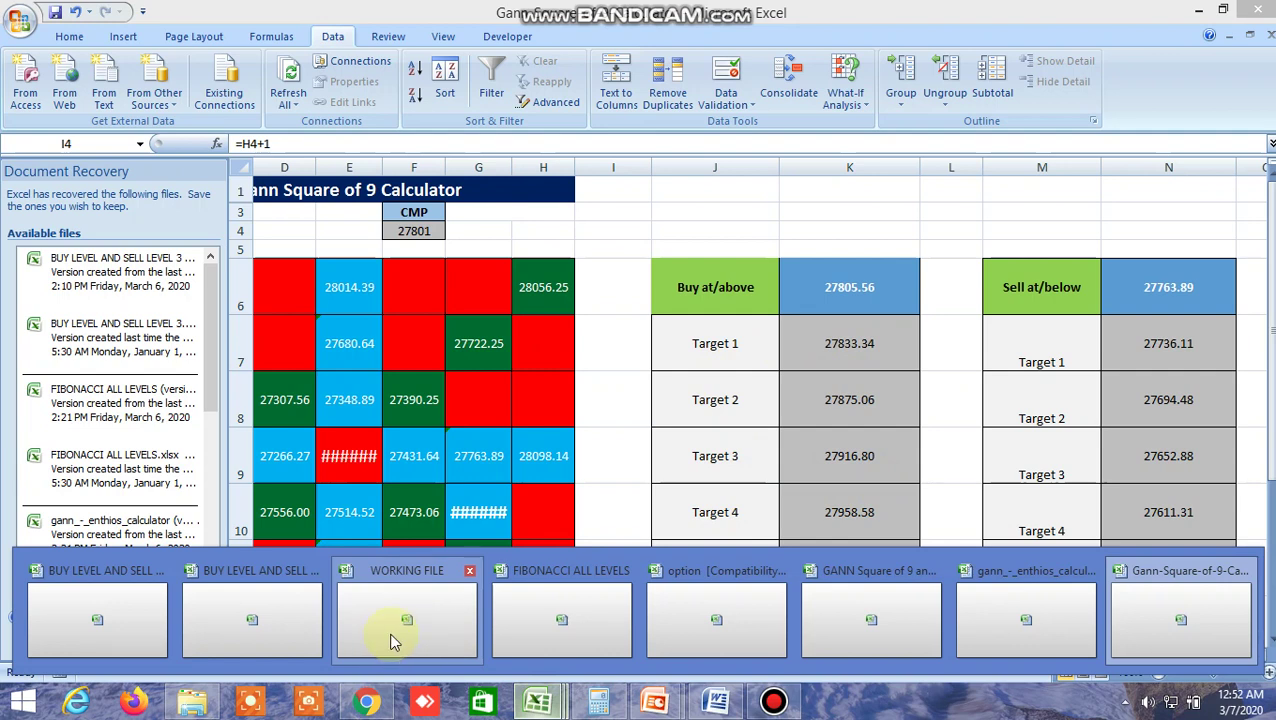
{"action": "left_click", "coordinate": [620, 400]}
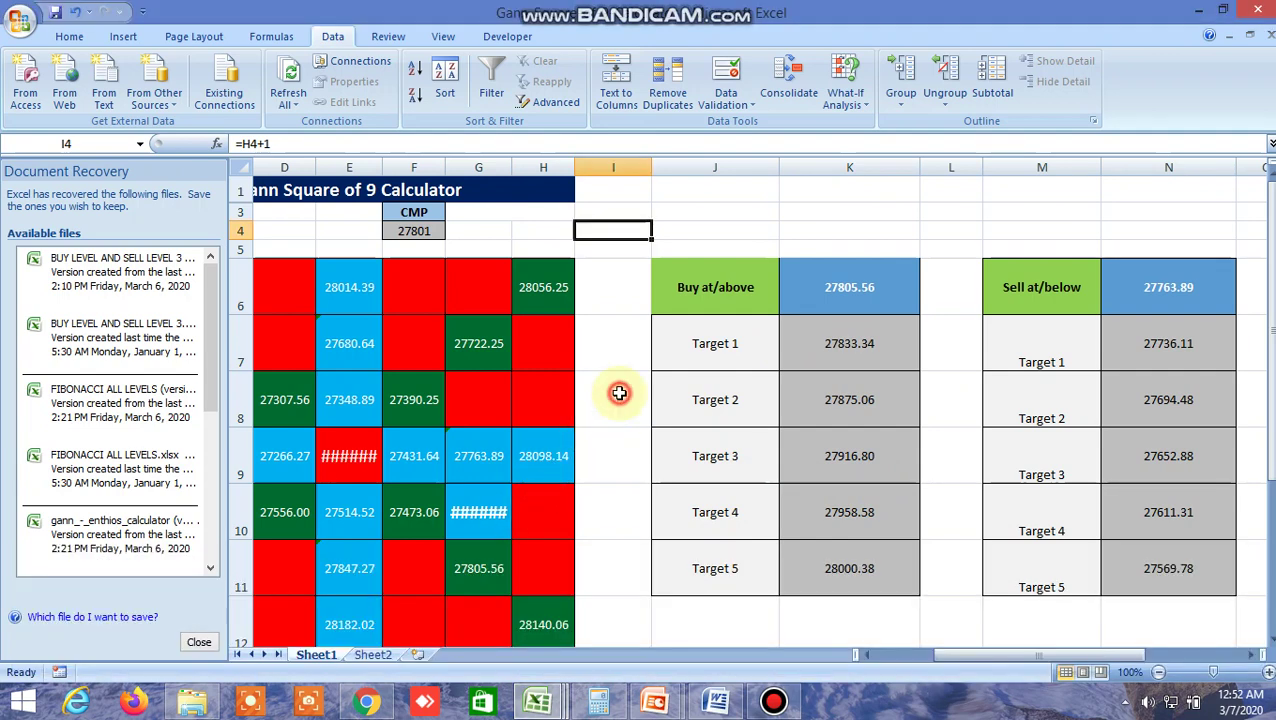
{"action": "left_click", "coordinate": [620, 400]}
{"action": "left_click", "coordinate": [607, 344]}
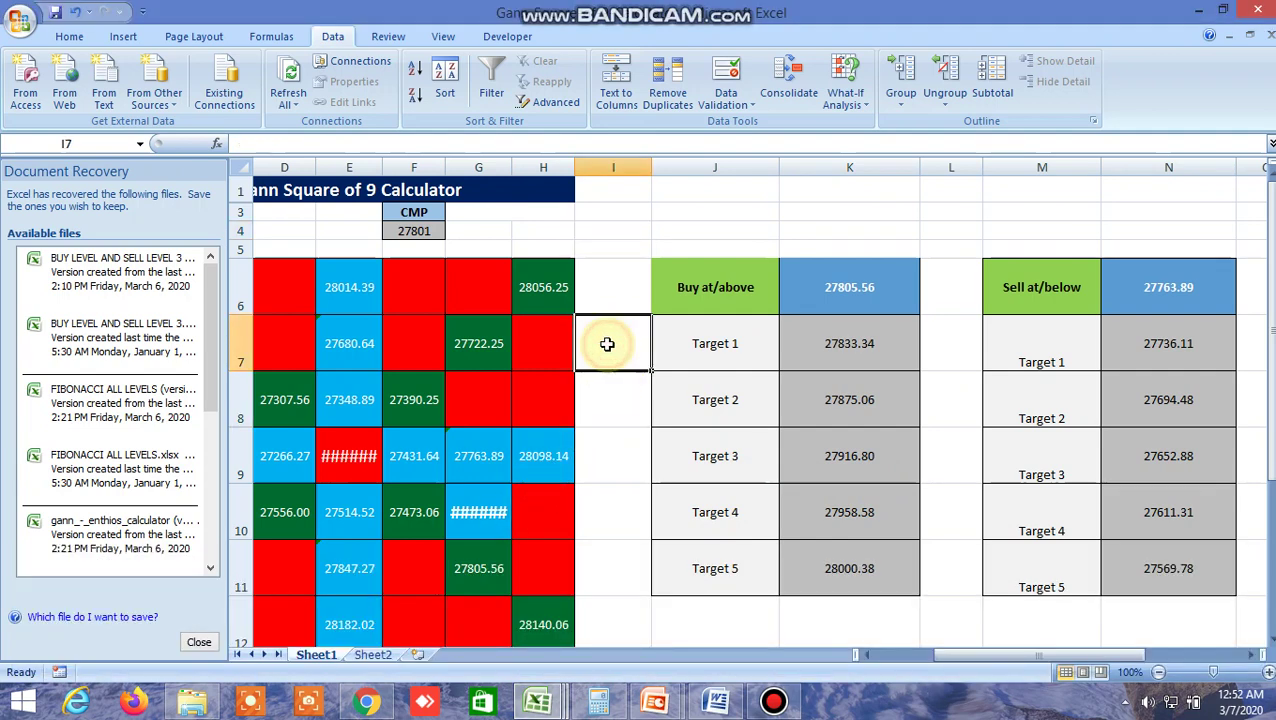
{"action": "left_click", "coordinate": [604, 396]}
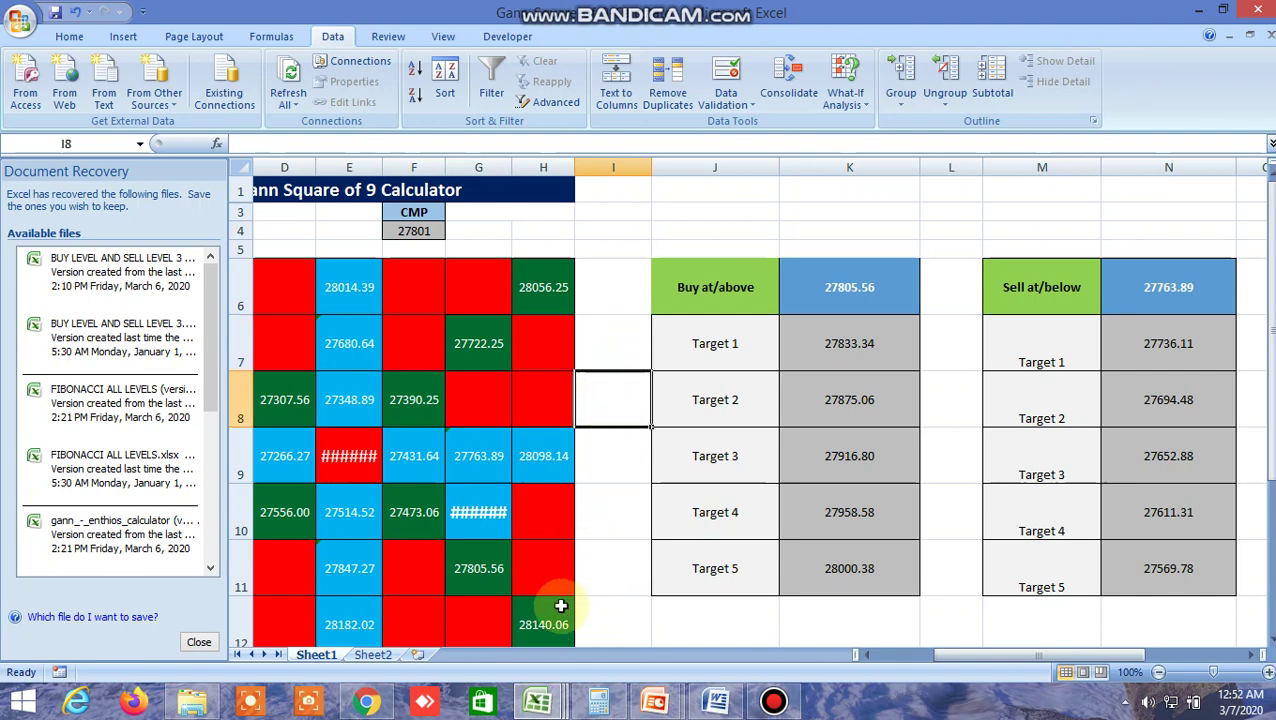
Review the OPTION CHAIN IV sheet in WORKING FILE, switching to Chrome to check the BANKNIFTY strikes in the NSE option chain.
{"action": "left_click", "coordinate": [537, 700]}
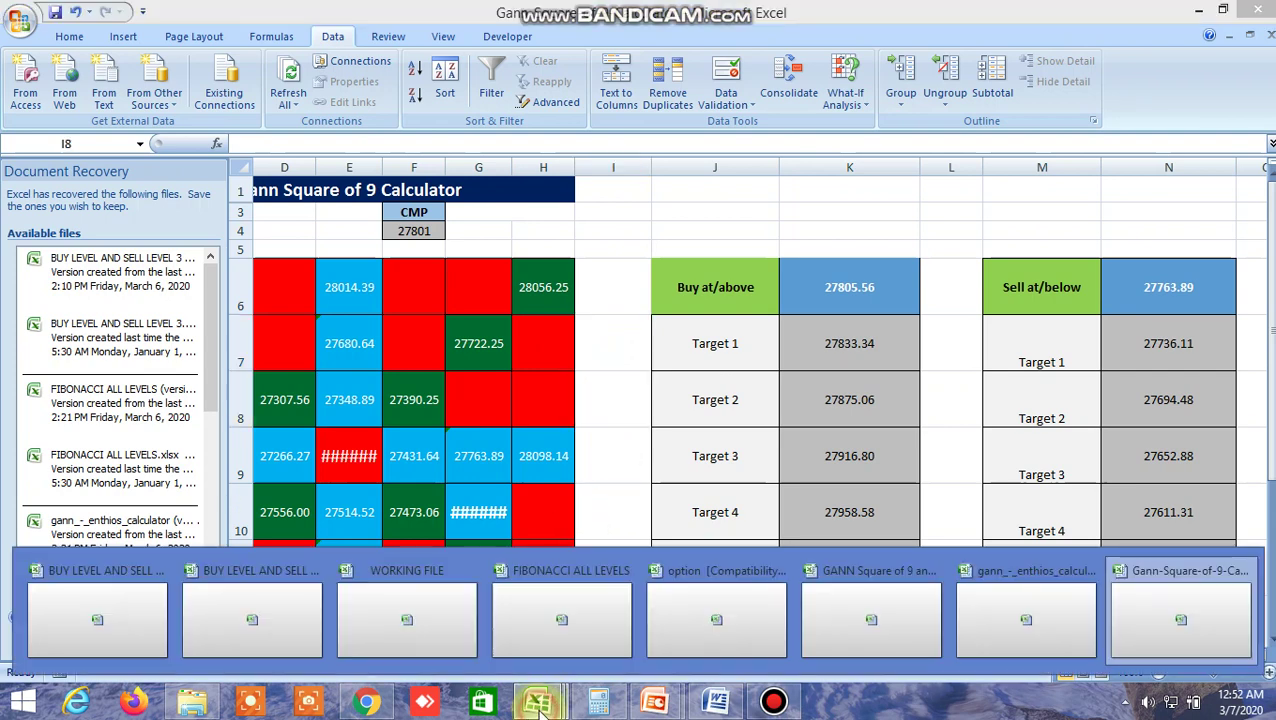
{"action": "left_click", "coordinate": [412, 617]}
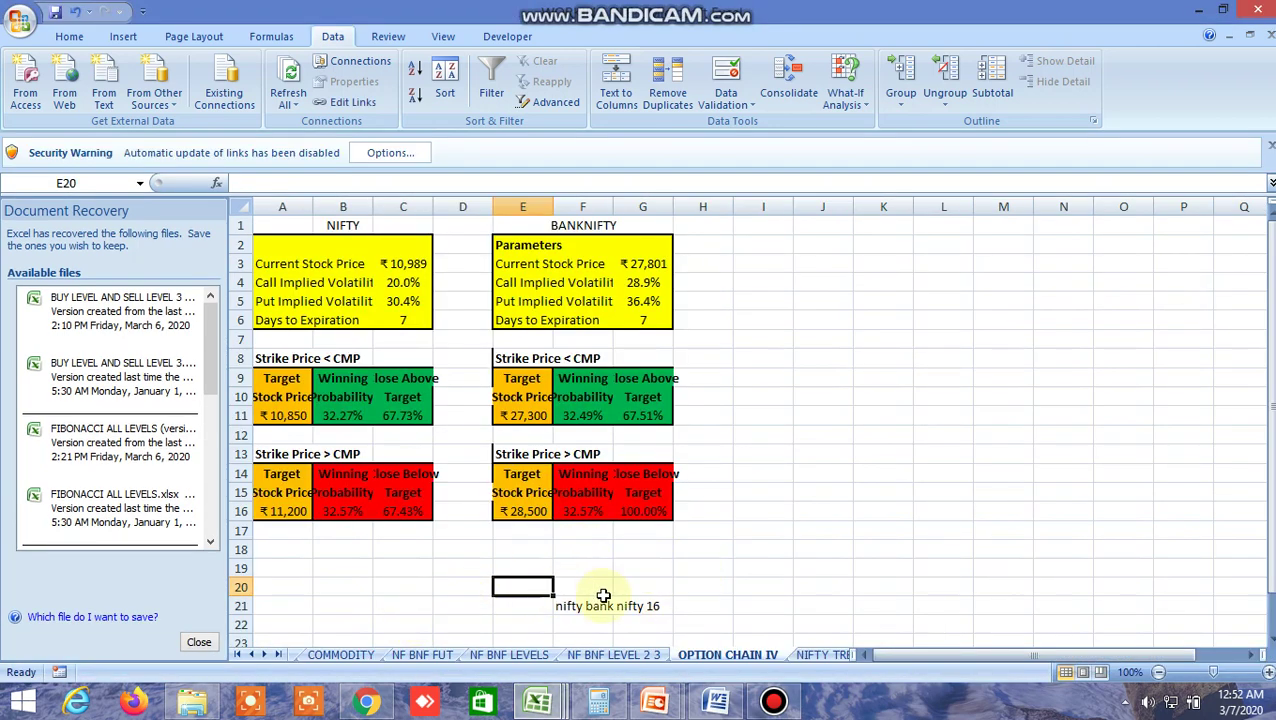
{"action": "left_click", "coordinate": [621, 567]}
{"action": "left_click", "coordinate": [366, 700]}
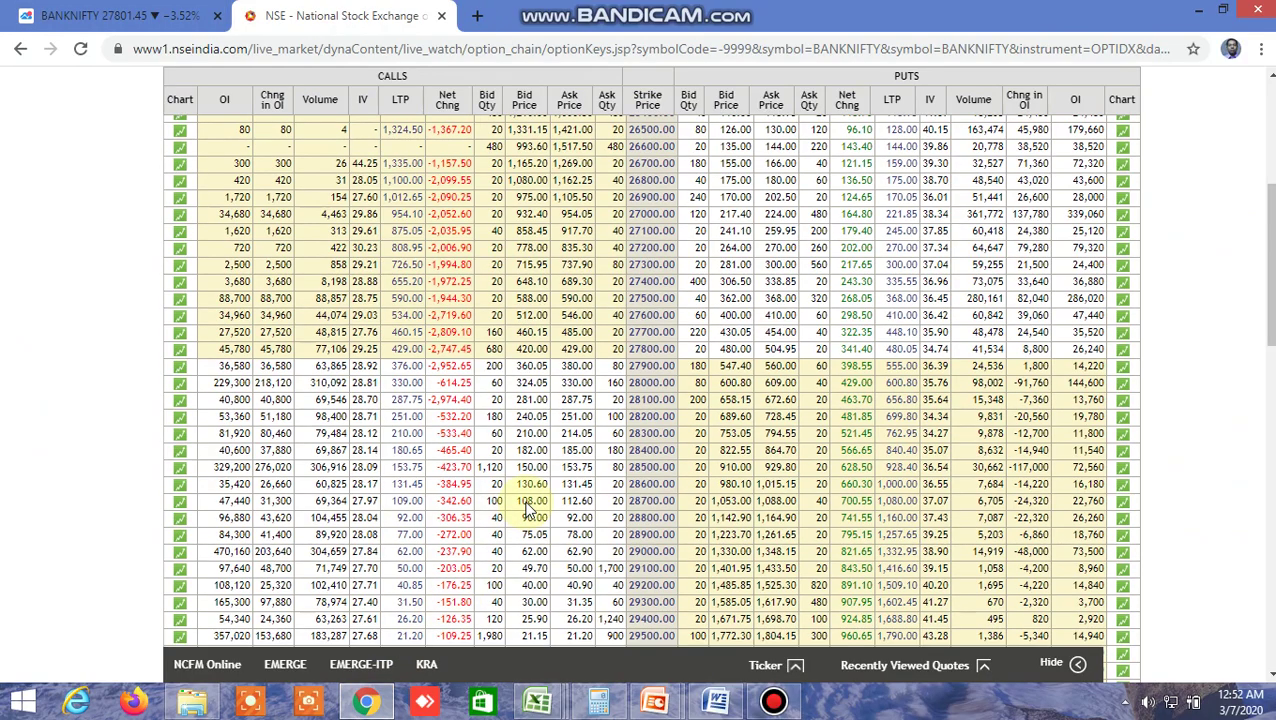
{"action": "scroll", "coordinate": [527, 508], "scroll_direction": "up", "scroll_amount": 1}
{"action": "scroll", "coordinate": [530, 510], "scroll_direction": "down", "scroll_amount": 3}
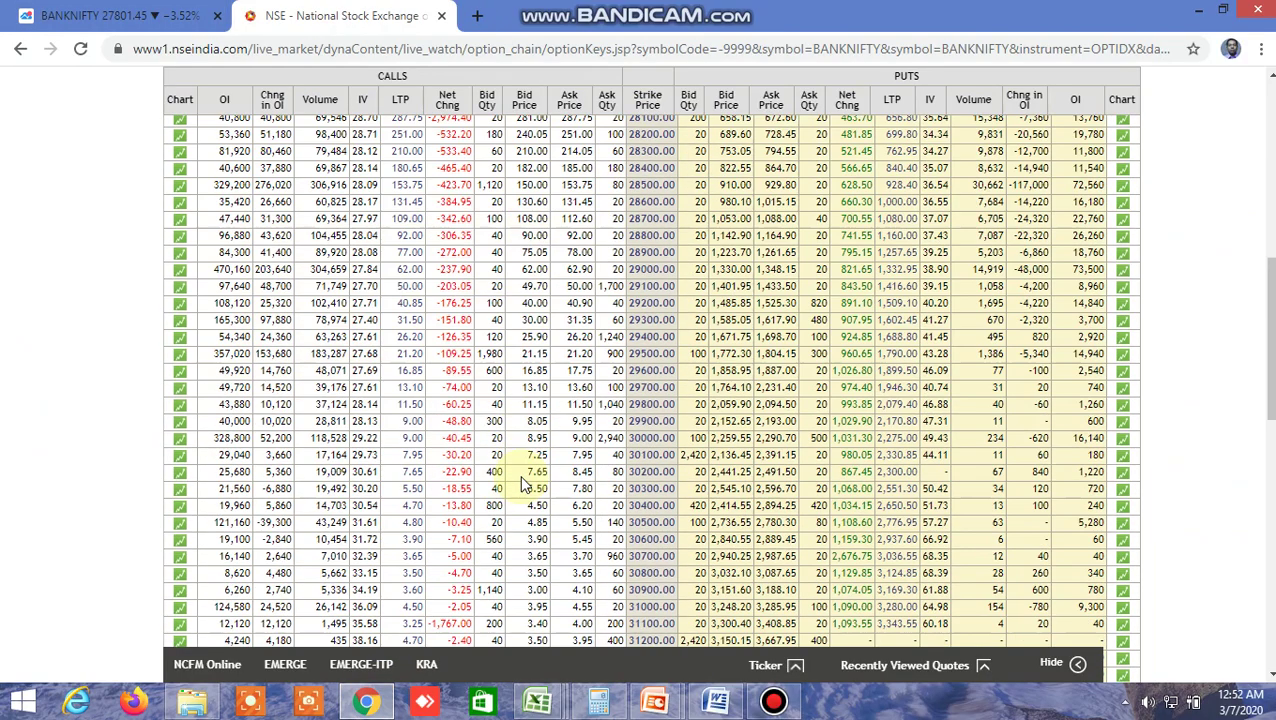
{"action": "scroll", "coordinate": [527, 485], "scroll_direction": "down", "scroll_amount": 1}
Switch to Excel and view the BUY SELL LEVEL sheet around the NIFTY & BANKNIFTY and FUTURES rows.
{"action": "left_click", "coordinate": [537, 702]}
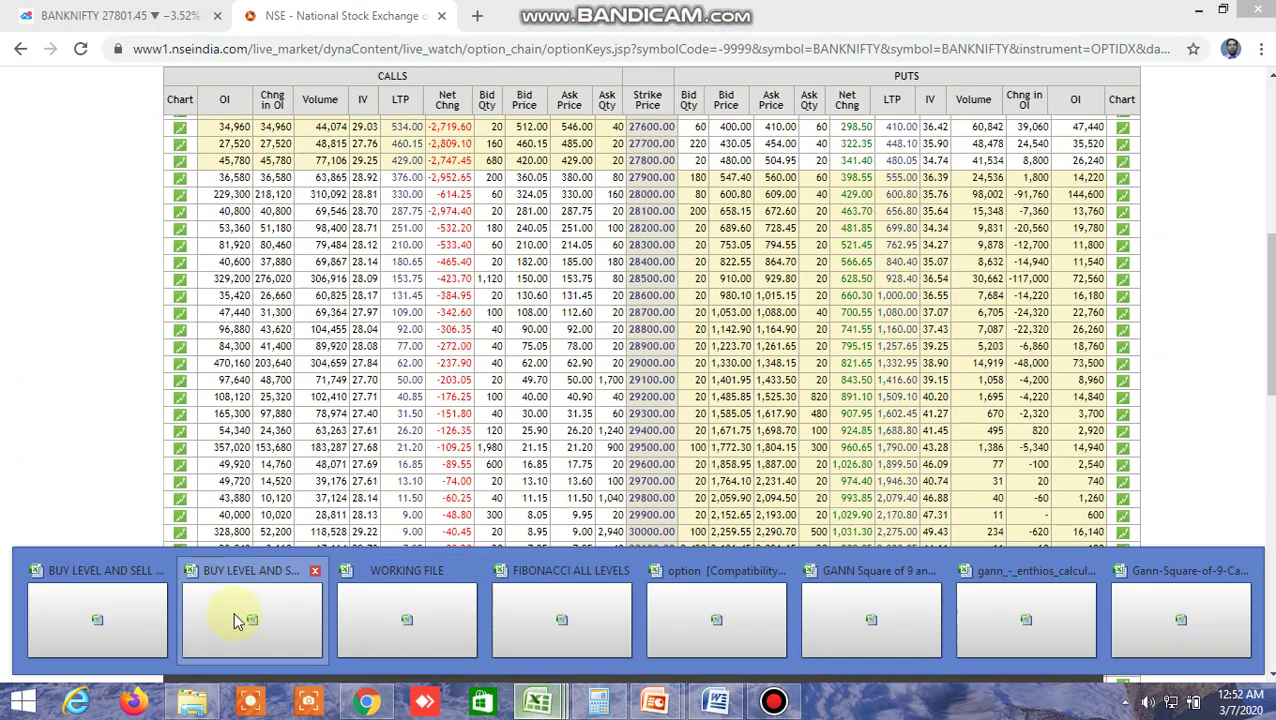
{"action": "left_click", "coordinate": [255, 612]}
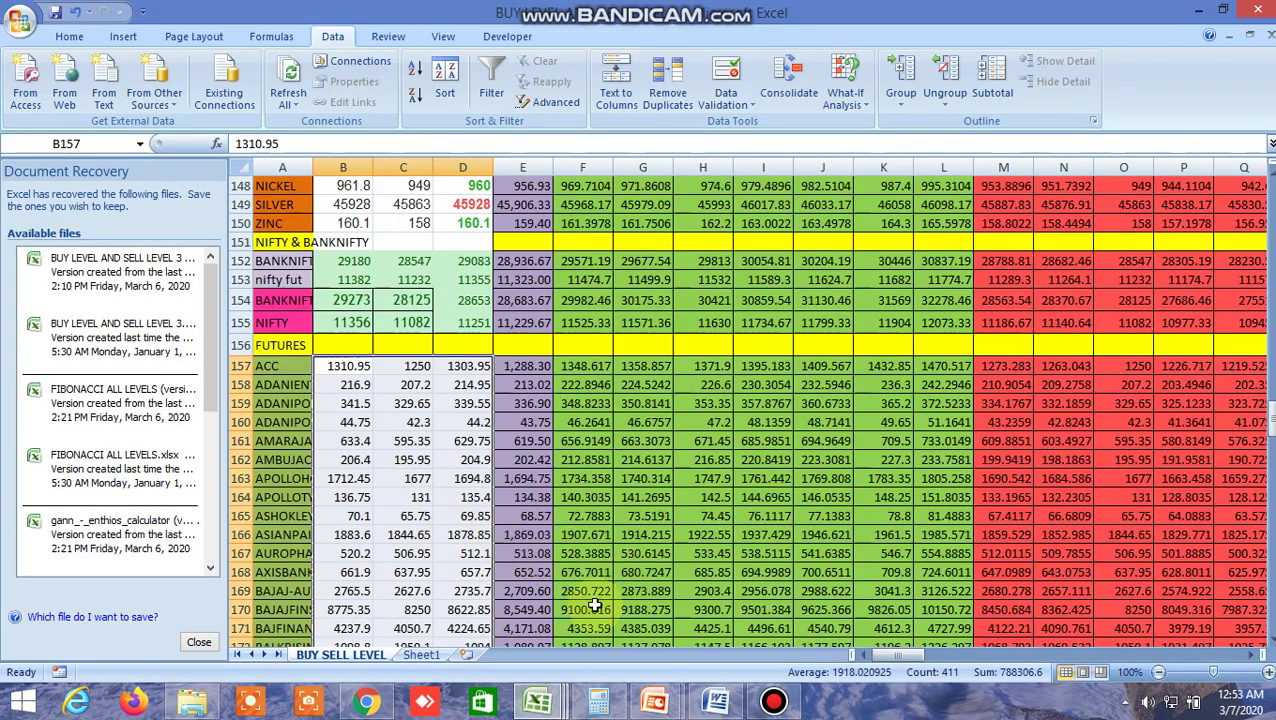
{"action": "mouse_move", "coordinate": [772, 706]}
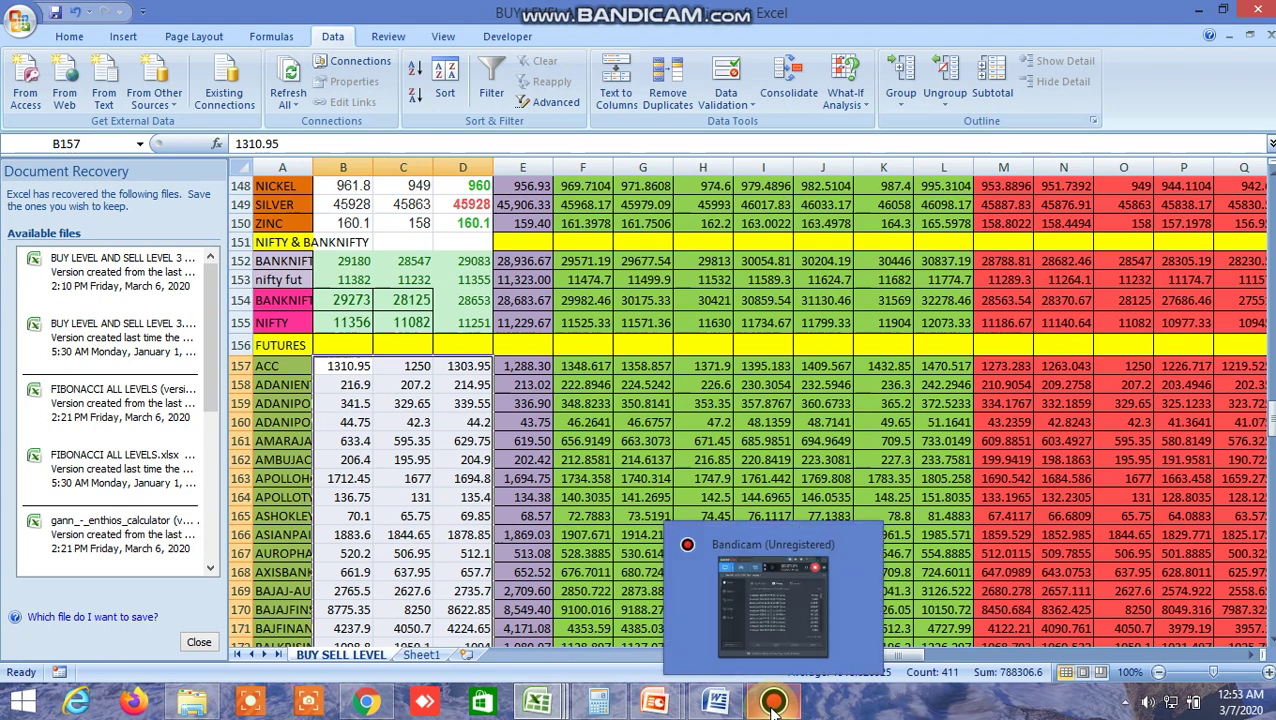
Bring up the option workbook and inspect the Black-Scholes stock price and exercise price inputs.
{"action": "mouse_move", "coordinate": [537, 702]}
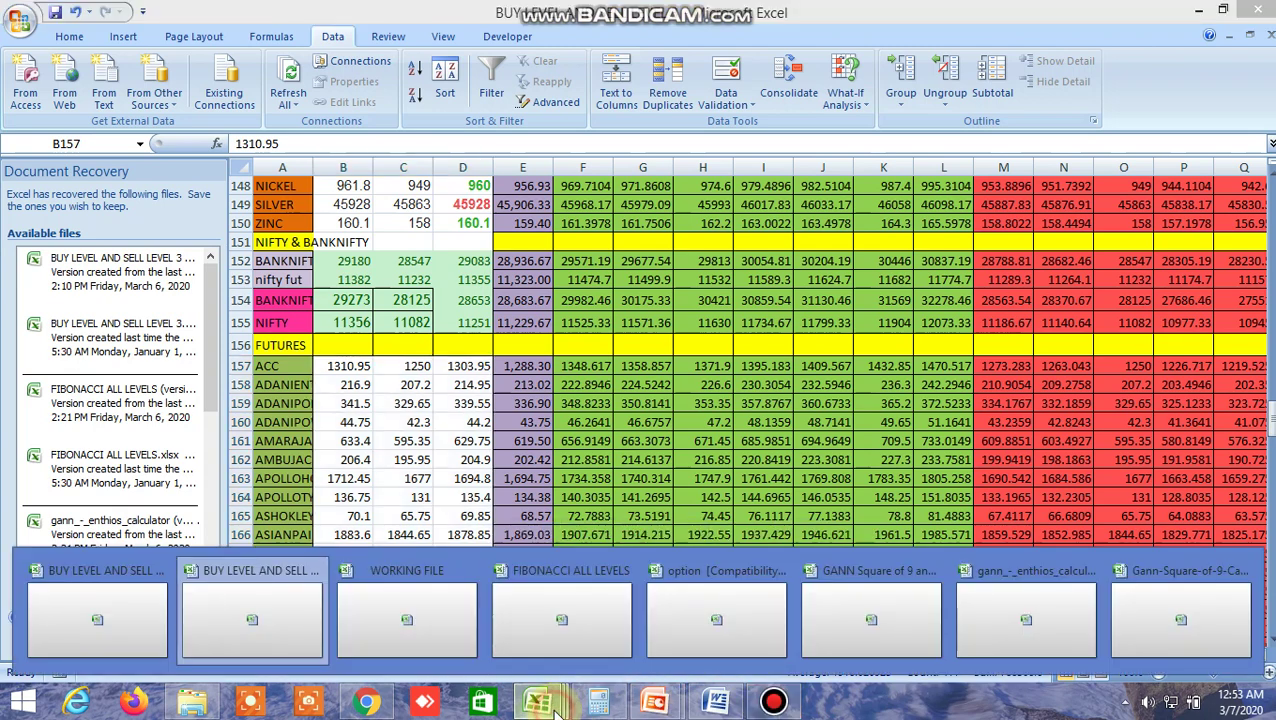
{"action": "left_click", "coordinate": [702, 624]}
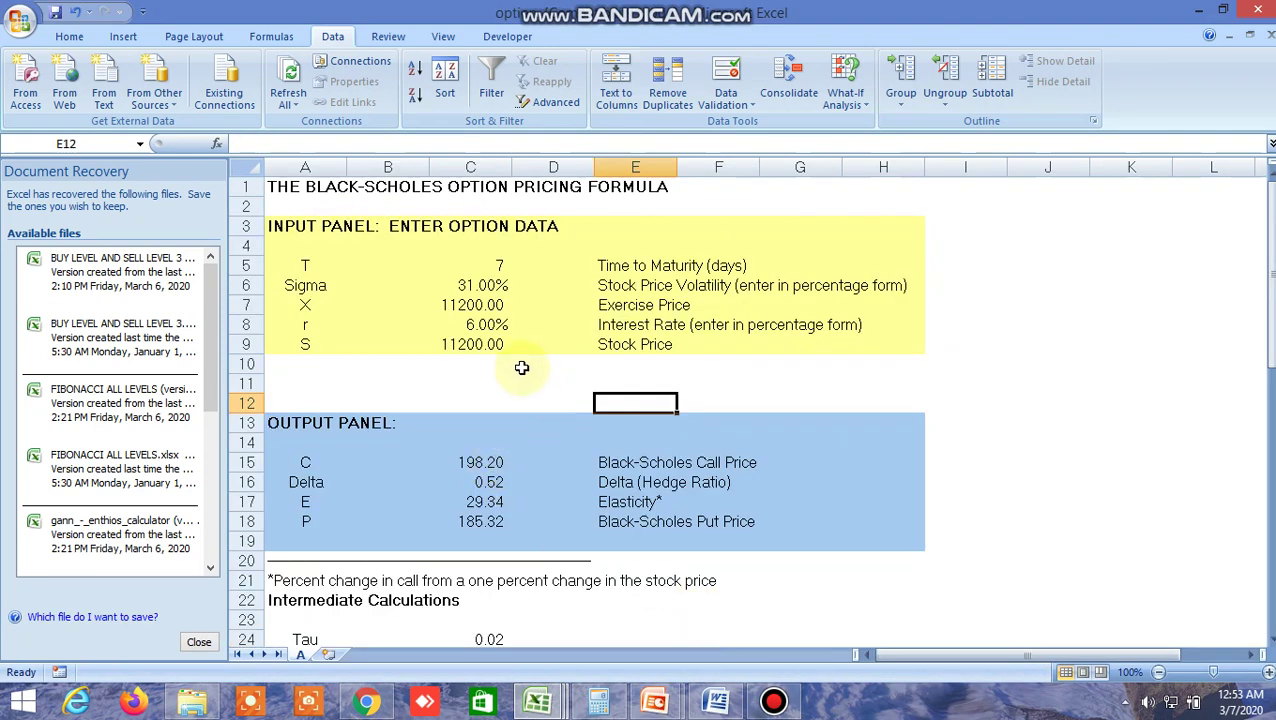
{"action": "left_click", "coordinate": [490, 343]}
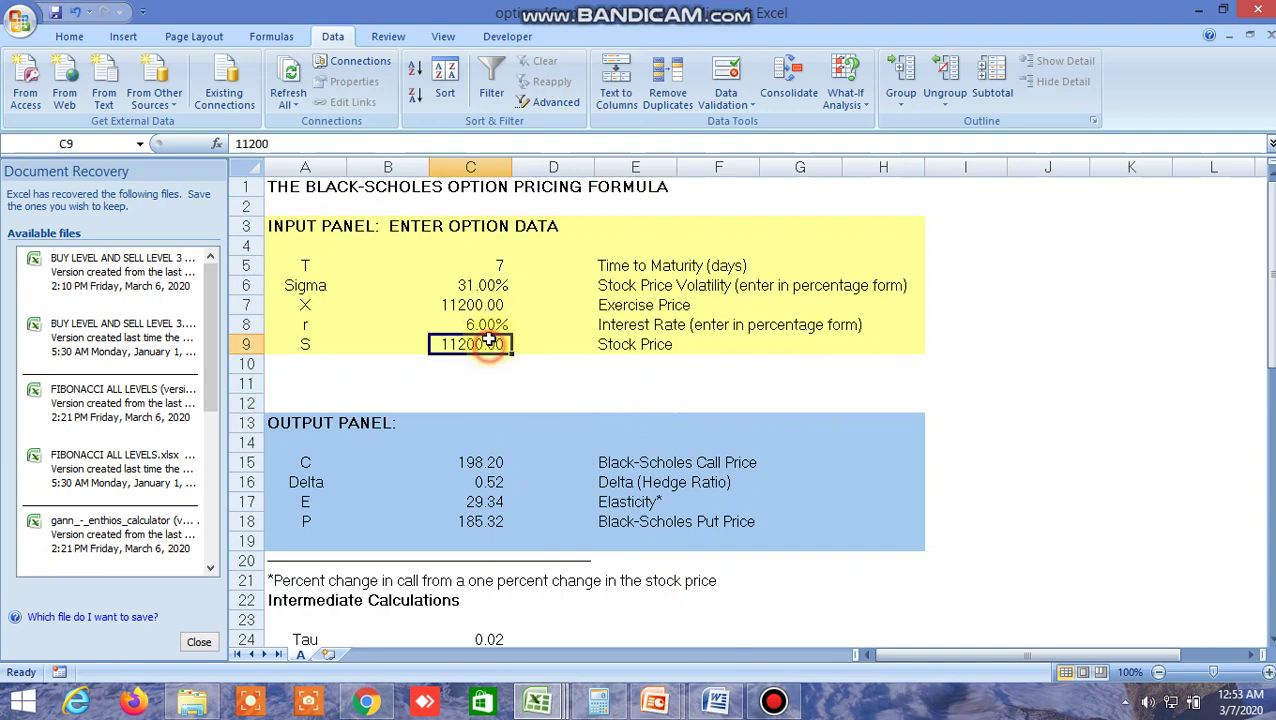
{"action": "left_click", "coordinate": [488, 305]}
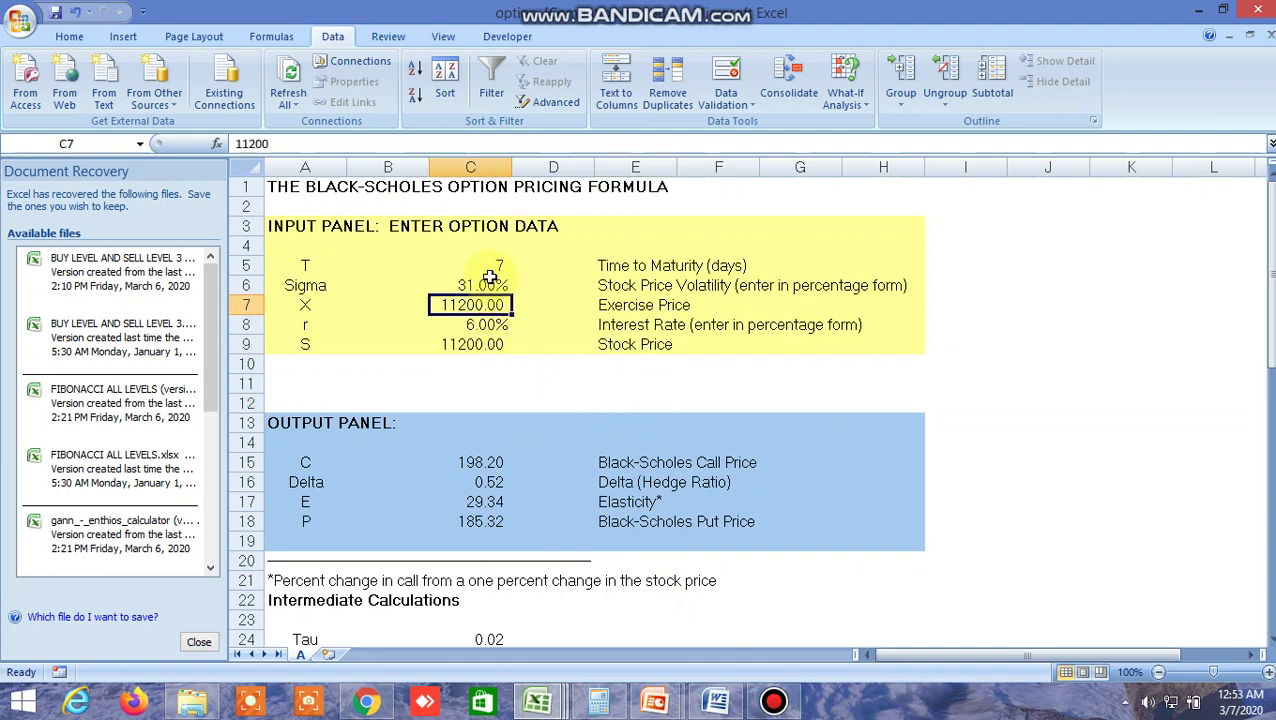
Switch to Chrome and change the NSE option chain from BANKNIFTY to NIFTY contracts, showing the strikes around 11200.
{"action": "left_click", "coordinate": [367, 702]}
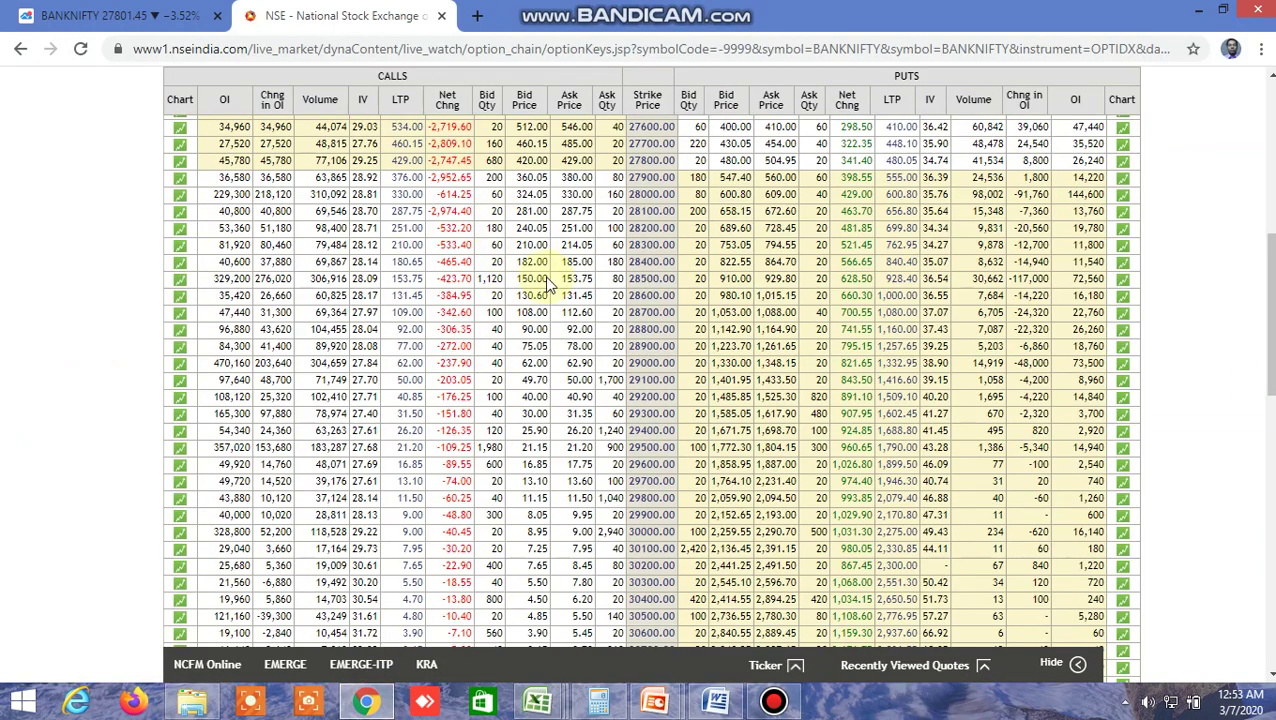
{"action": "scroll", "coordinate": [548, 285], "scroll_direction": "up", "scroll_amount": 5}
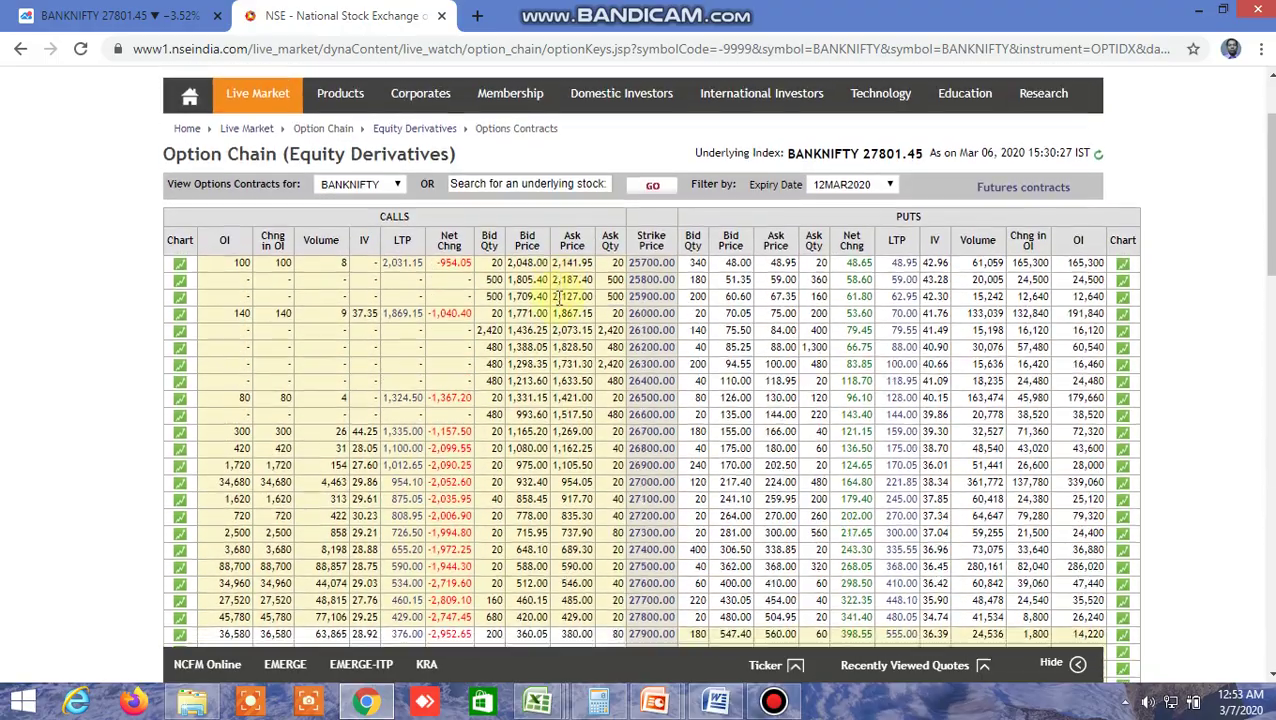
{"action": "scroll", "coordinate": [557, 297], "scroll_direction": "down", "scroll_amount": 4}
{"action": "scroll", "coordinate": [500, 260], "scroll_direction": "up", "scroll_amount": 3}
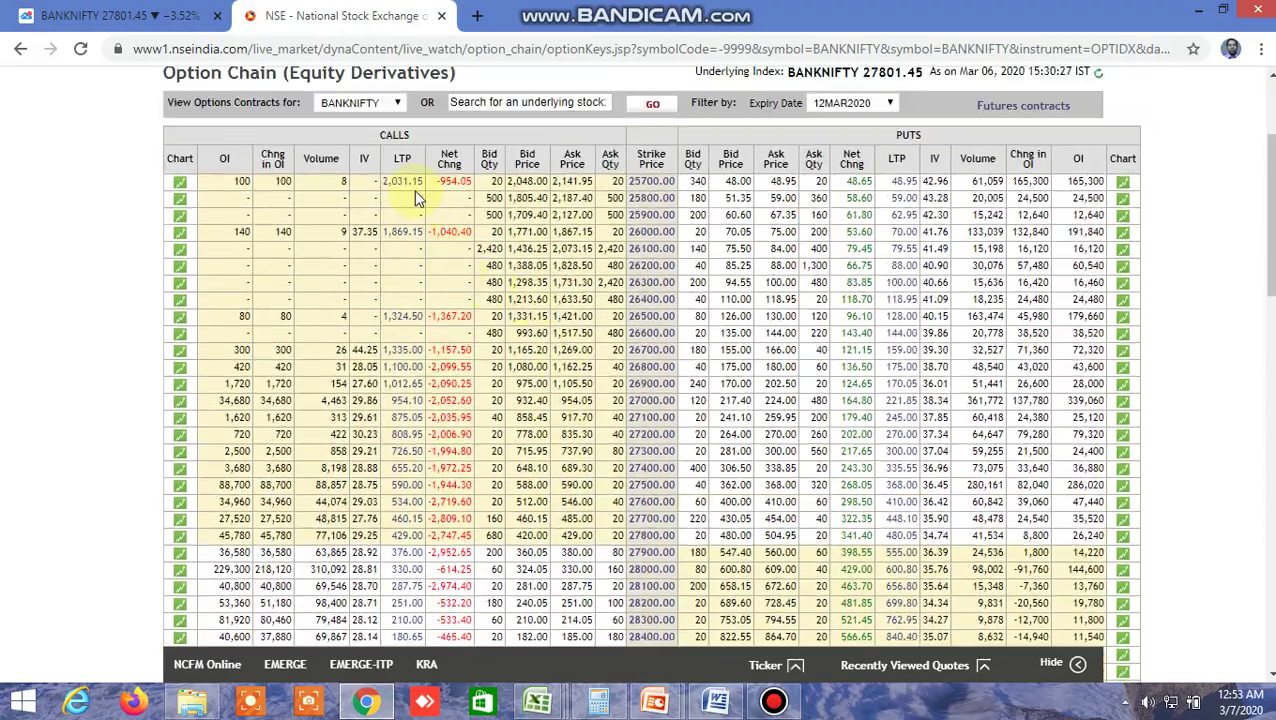
{"action": "left_click", "coordinate": [382, 105]}
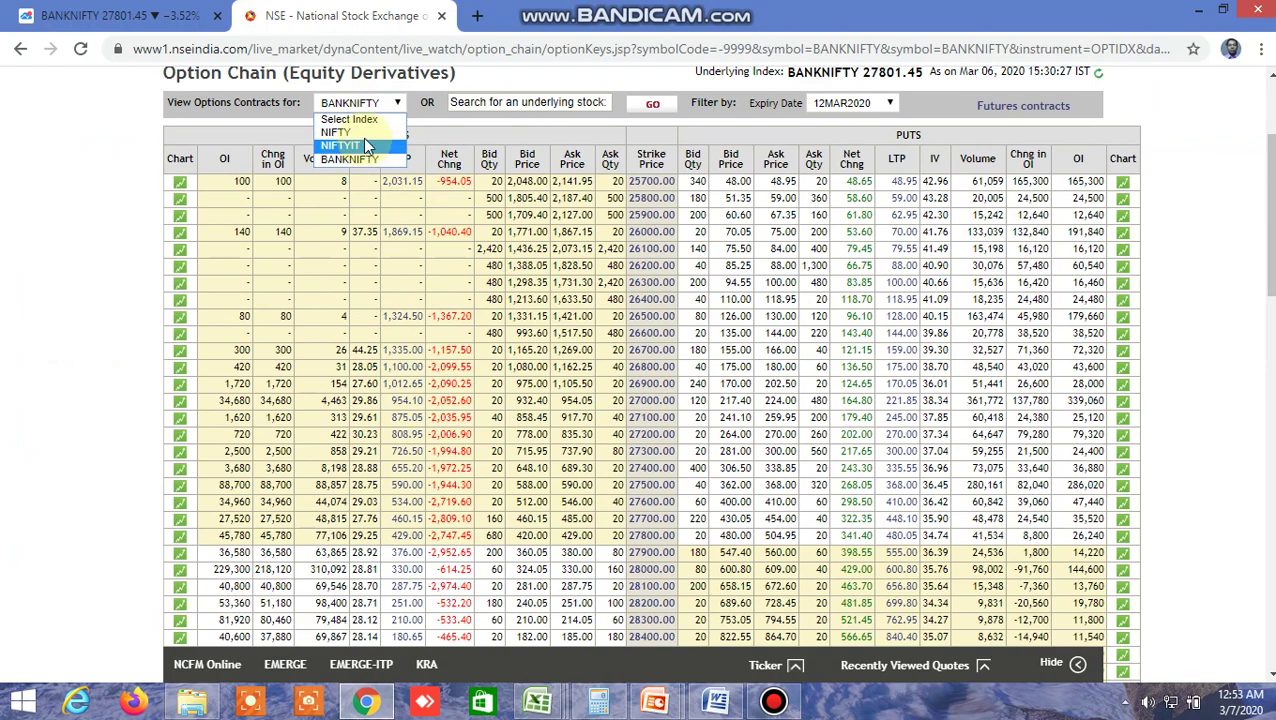
{"action": "left_click", "coordinate": [364, 135]}
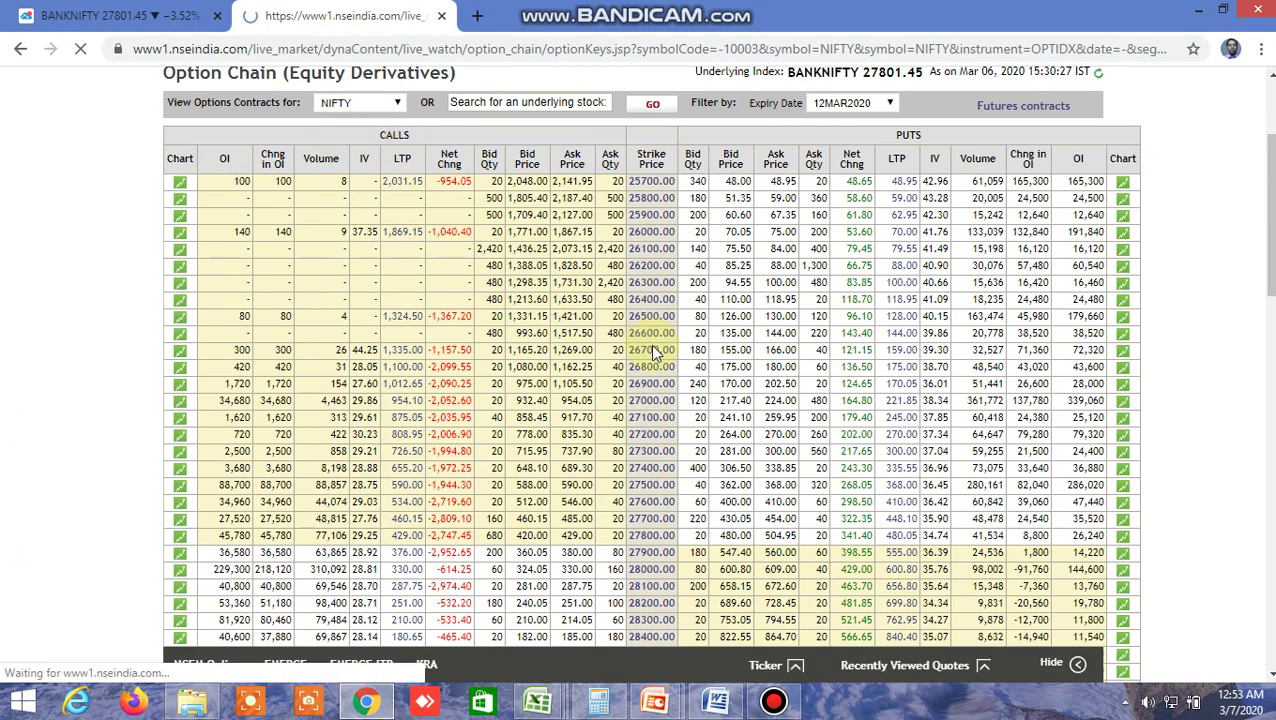
{"action": "scroll", "coordinate": [668, 393], "scroll_direction": "down", "scroll_amount": 6}
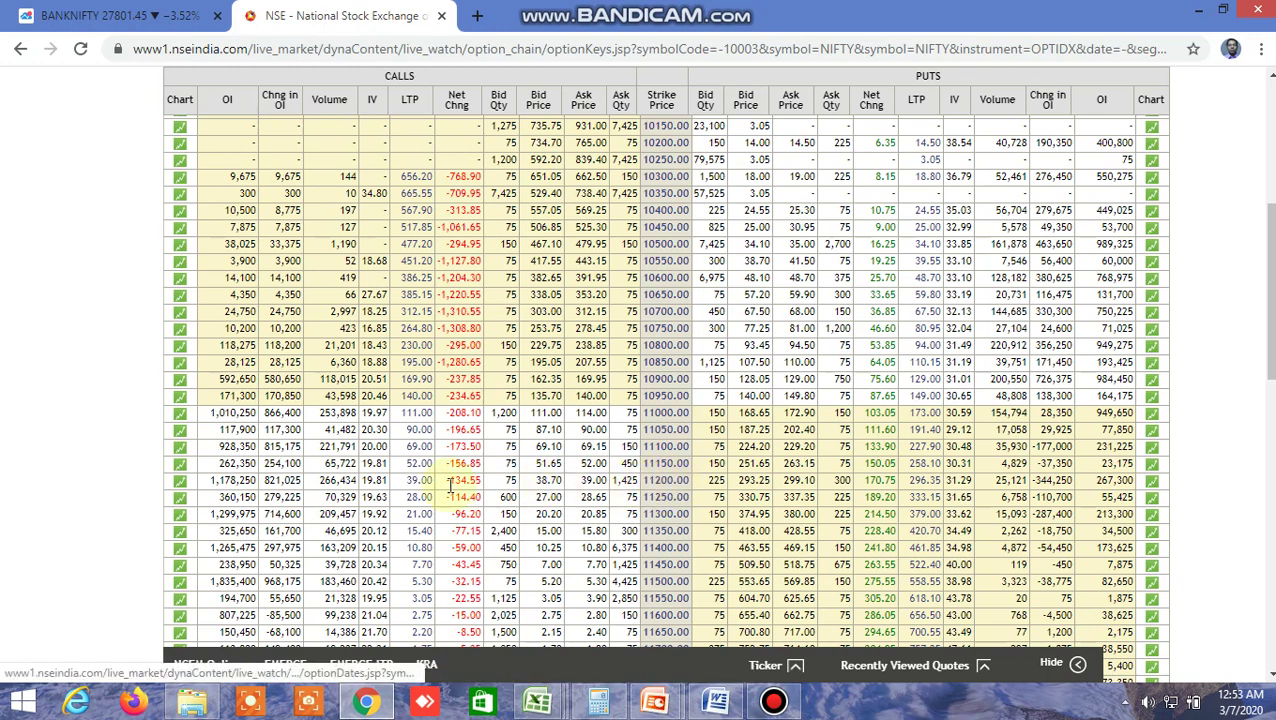
Return to the option workbook in Excel and dismiss the 4shared browser notifications covering the sheet.
{"action": "mouse_move", "coordinate": [541, 711]}
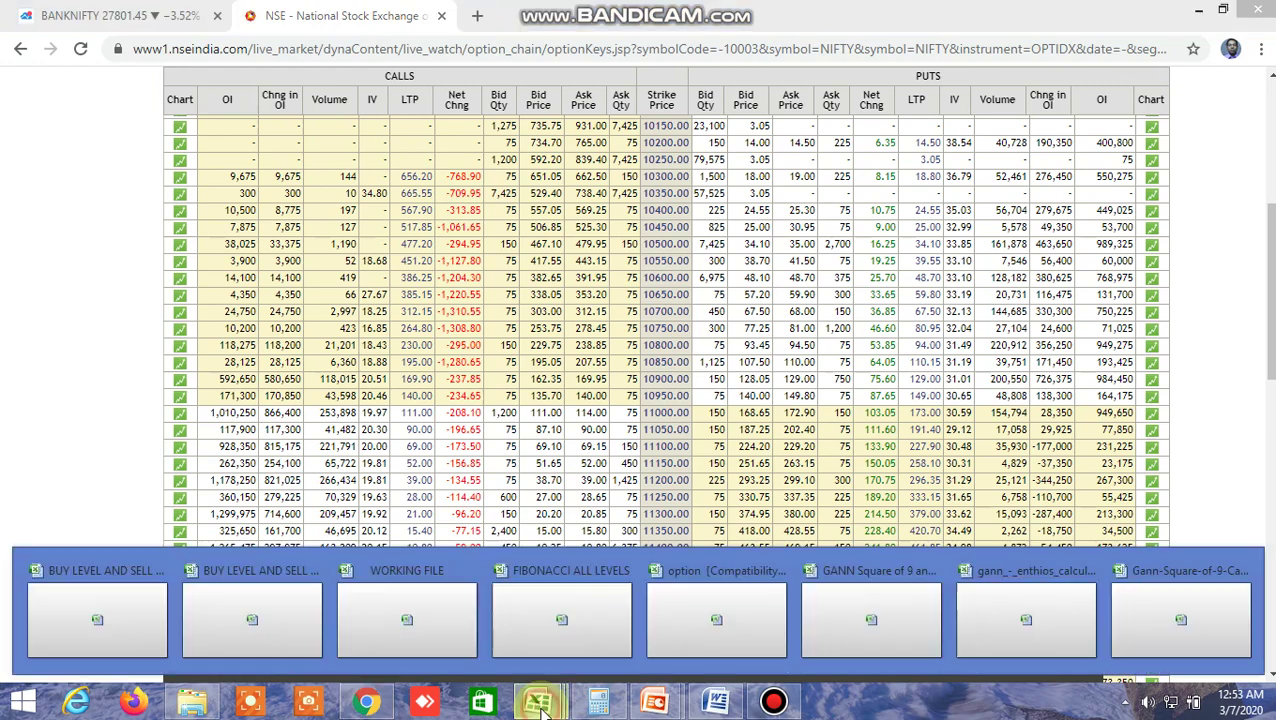
{"action": "left_click", "coordinate": [728, 618]}
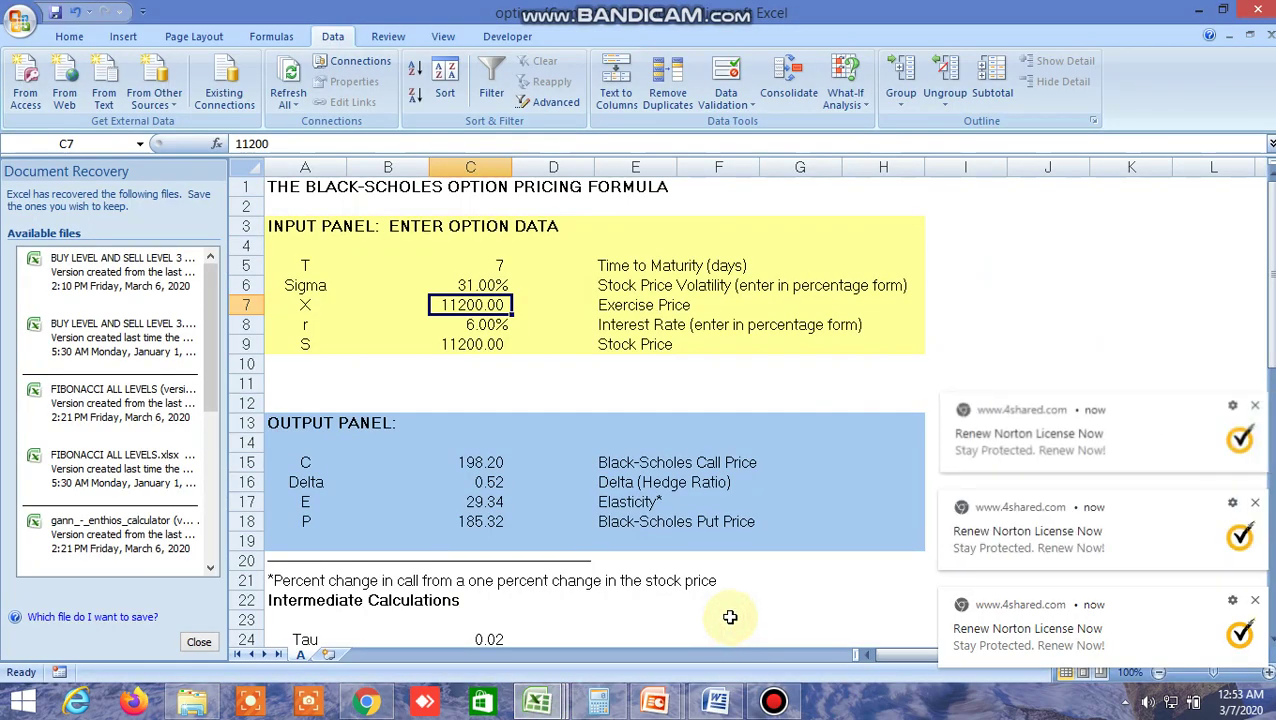
{"action": "left_click", "coordinate": [1255, 407]}
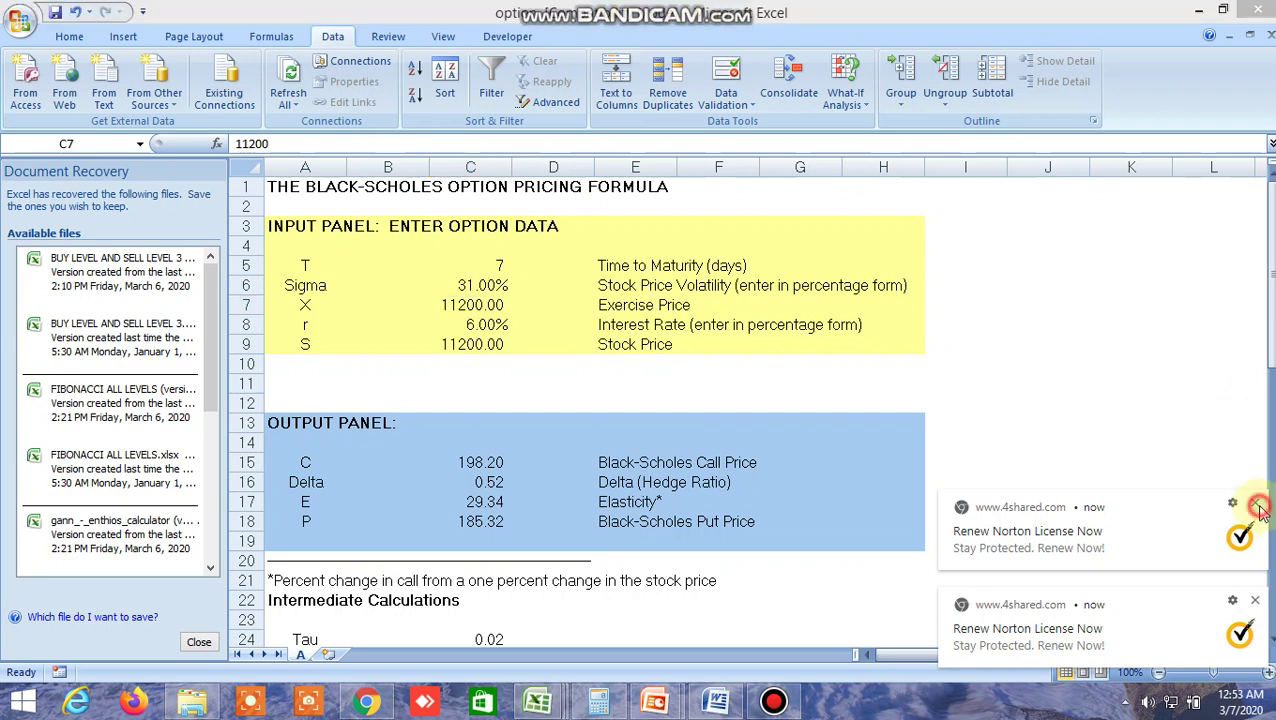
{"action": "left_click", "coordinate": [1259, 510]}
{"action": "left_click", "coordinate": [1252, 562]}
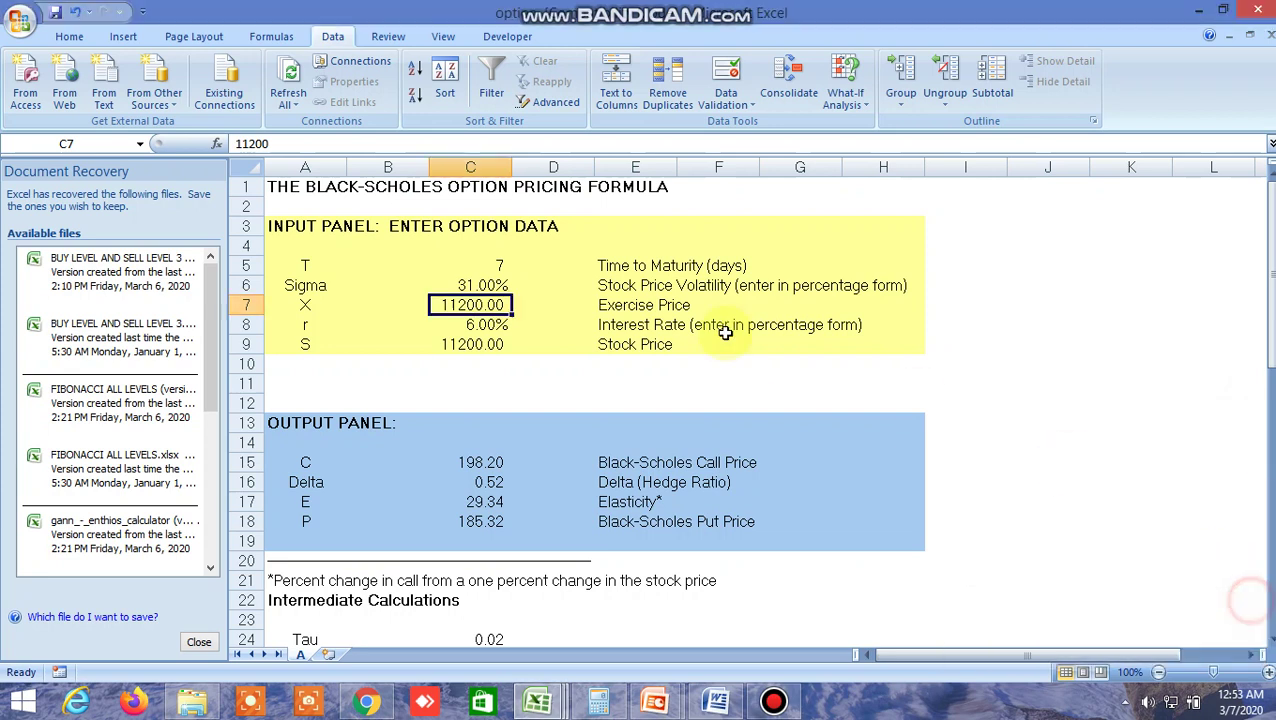
{"action": "left_click", "coordinate": [667, 260]}
Look up the 11200 call's IV in the NIFTY option chain and set Sigma in the option workbook to 19.81%.
{"action": "left_click", "coordinate": [367, 703]}
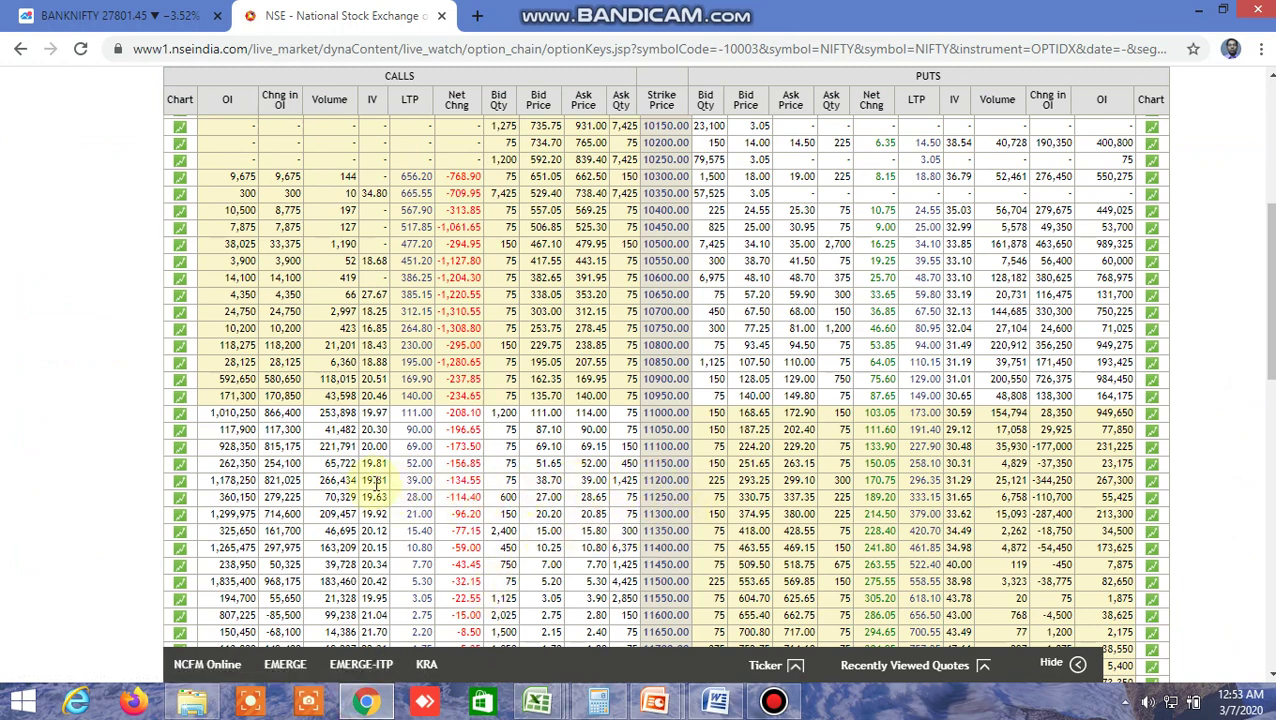
{"action": "mouse_move", "coordinate": [537, 701]}
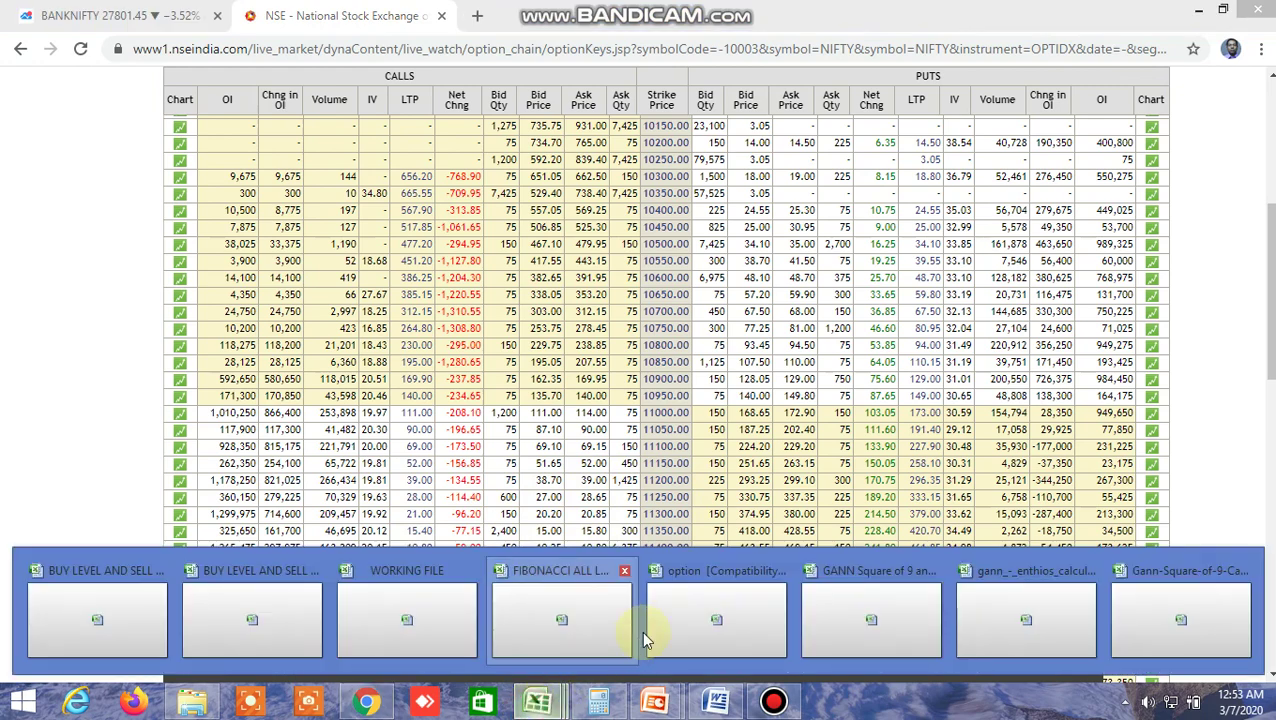
{"action": "left_click", "coordinate": [718, 622]}
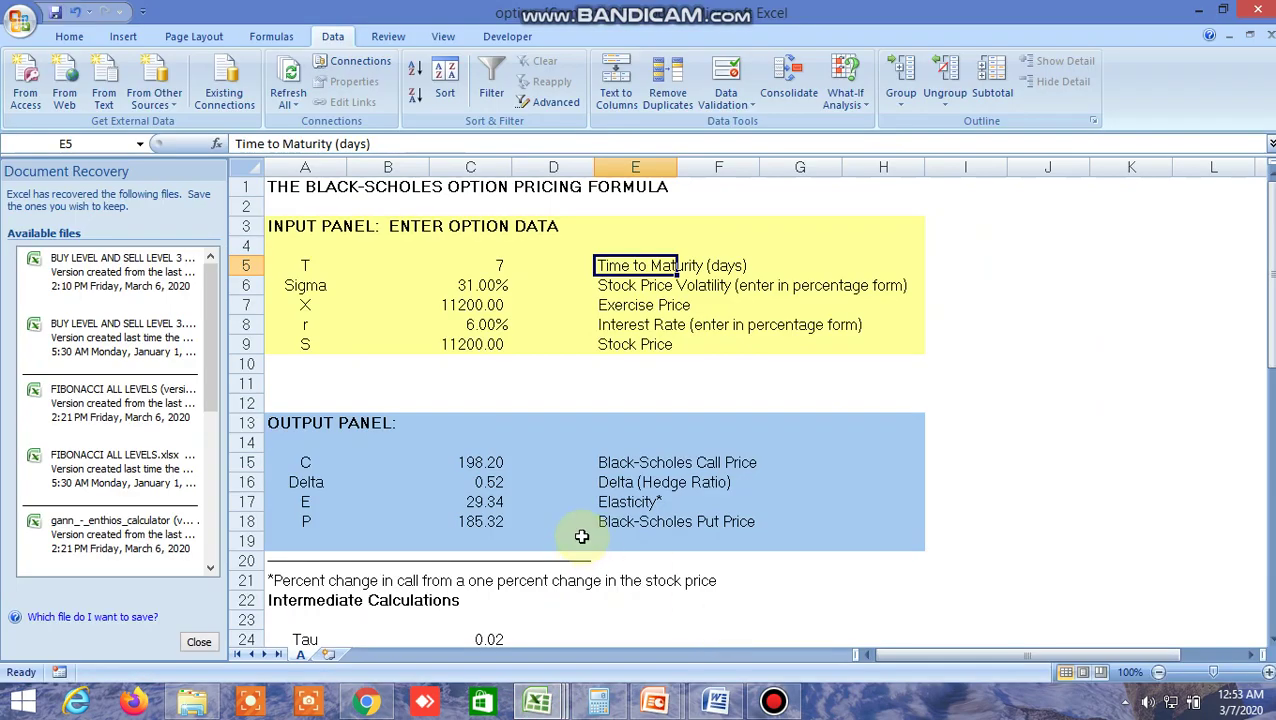
{"action": "left_click", "coordinate": [479, 287]}
{"action": "type", "text": "1"}
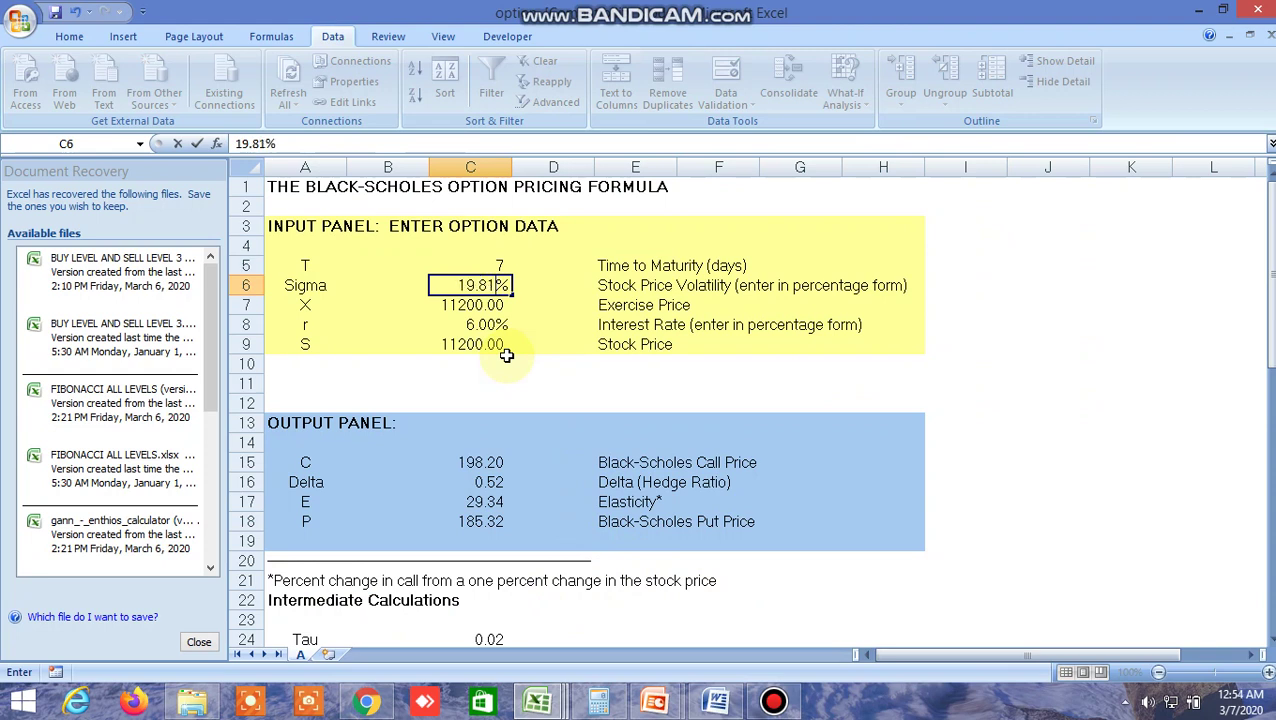
{"action": "type", "text": "9.81"}
{"action": "left_click", "coordinate": [484, 381]}
Set the stock price S in the Black-Scholes input panel to 10989.
{"action": "left_click", "coordinate": [484, 325]}
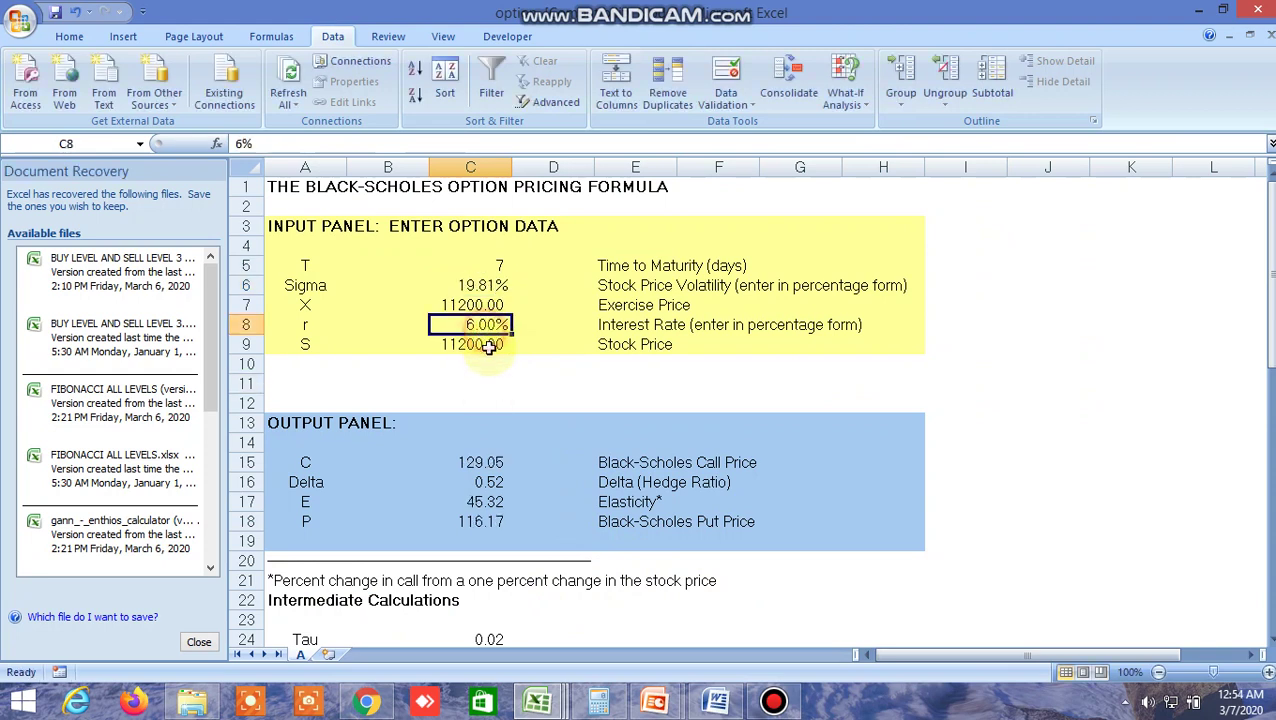
{"action": "left_click", "coordinate": [488, 346]}
{"action": "type", "text": "10989"}
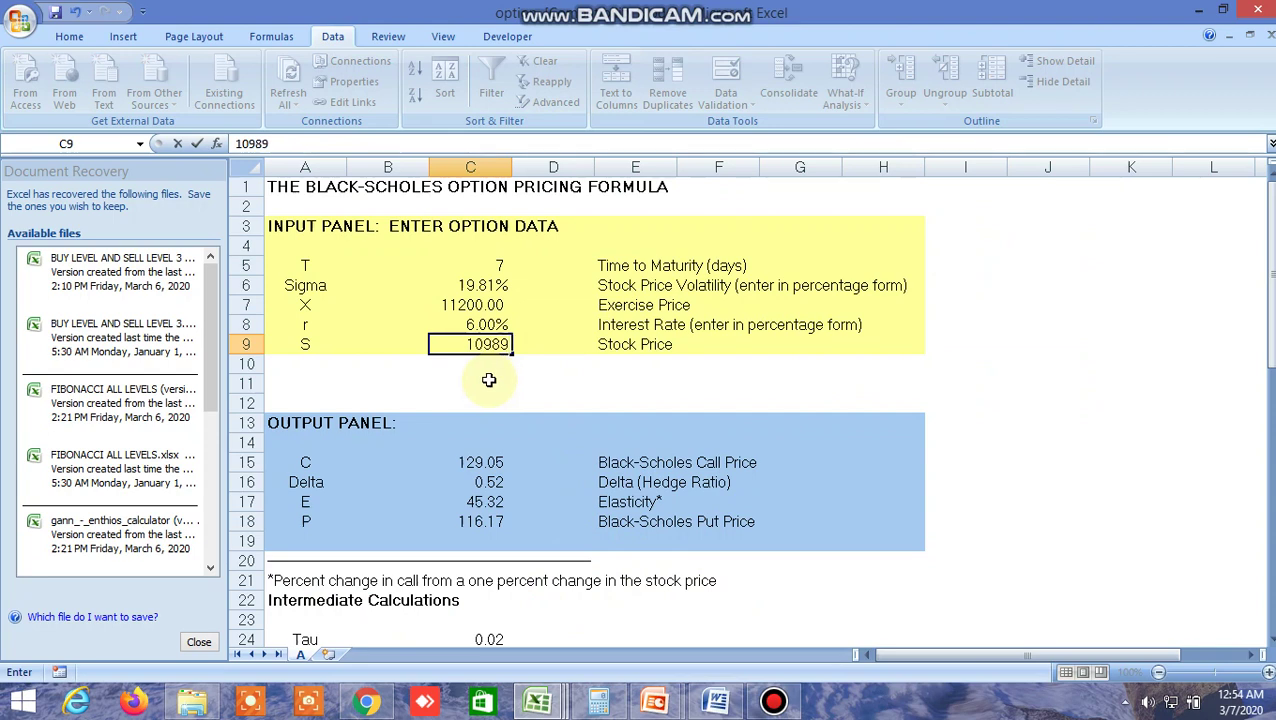
{"action": "left_click", "coordinate": [491, 381]}
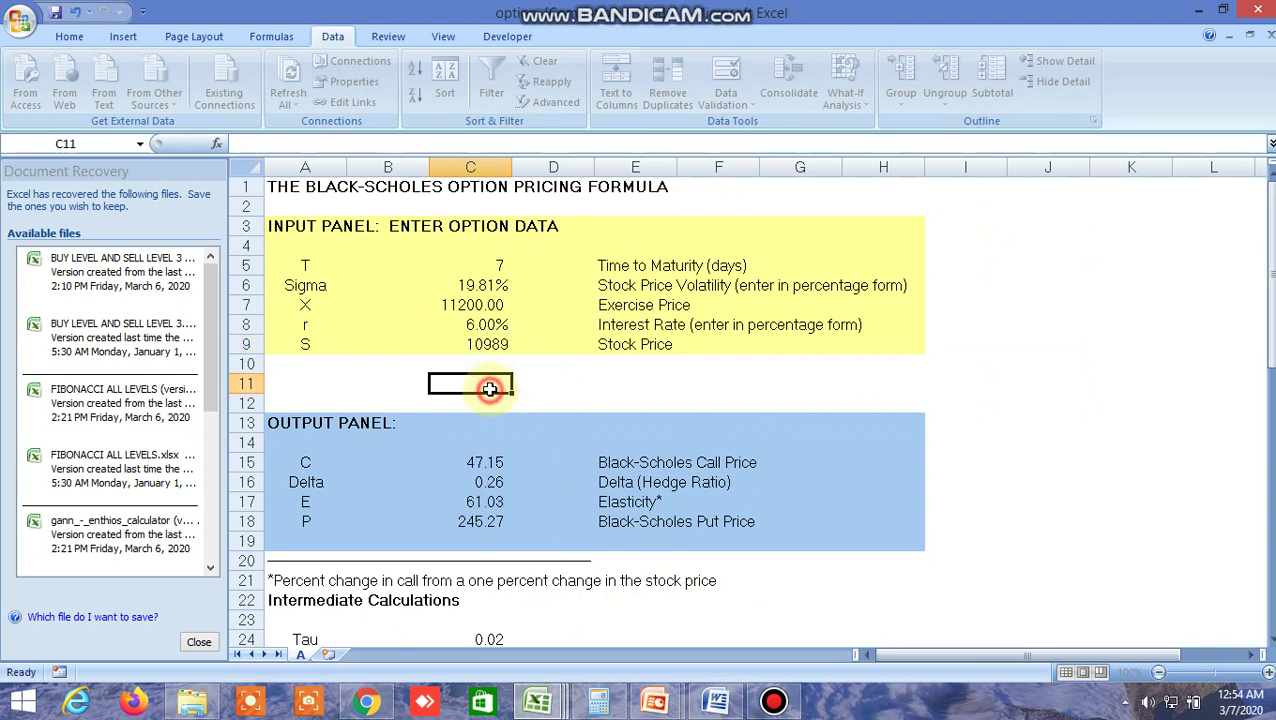
Compare the computed Black-Scholes call price with the 11200 call in Chrome's NIFTY option chain.
{"action": "left_click", "coordinate": [485, 463]}
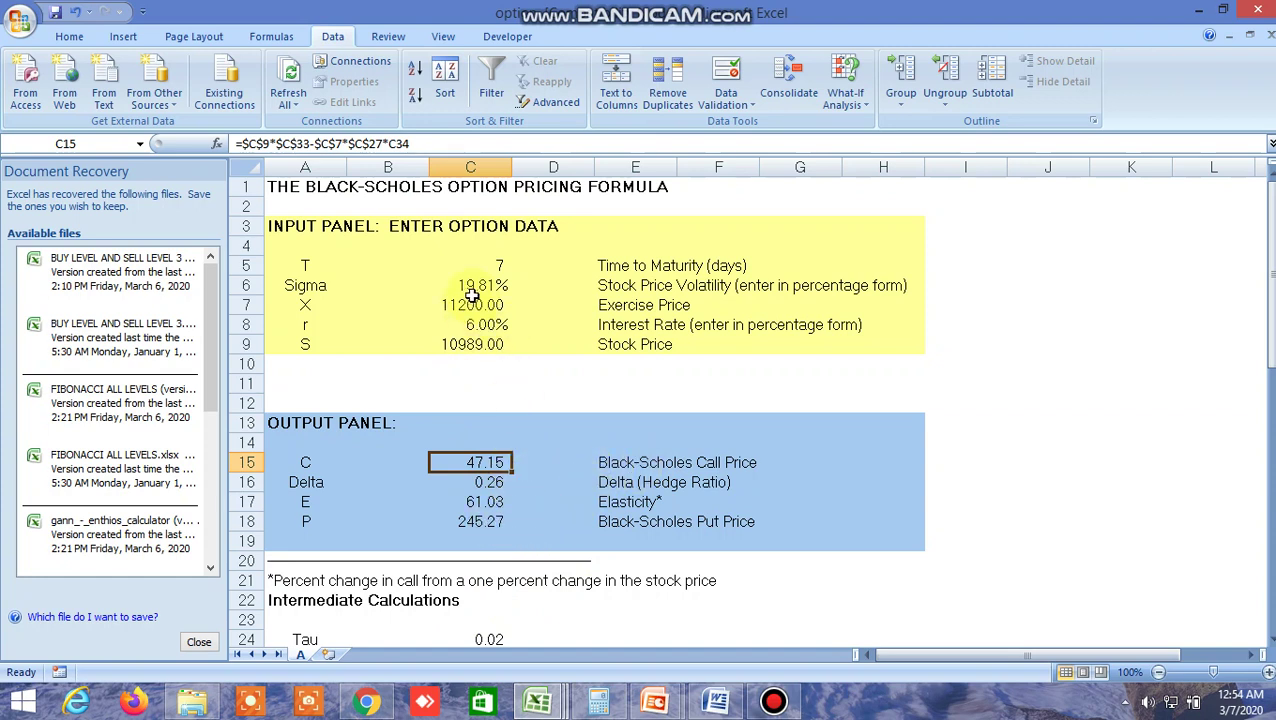
{"action": "left_click", "coordinate": [366, 701]}
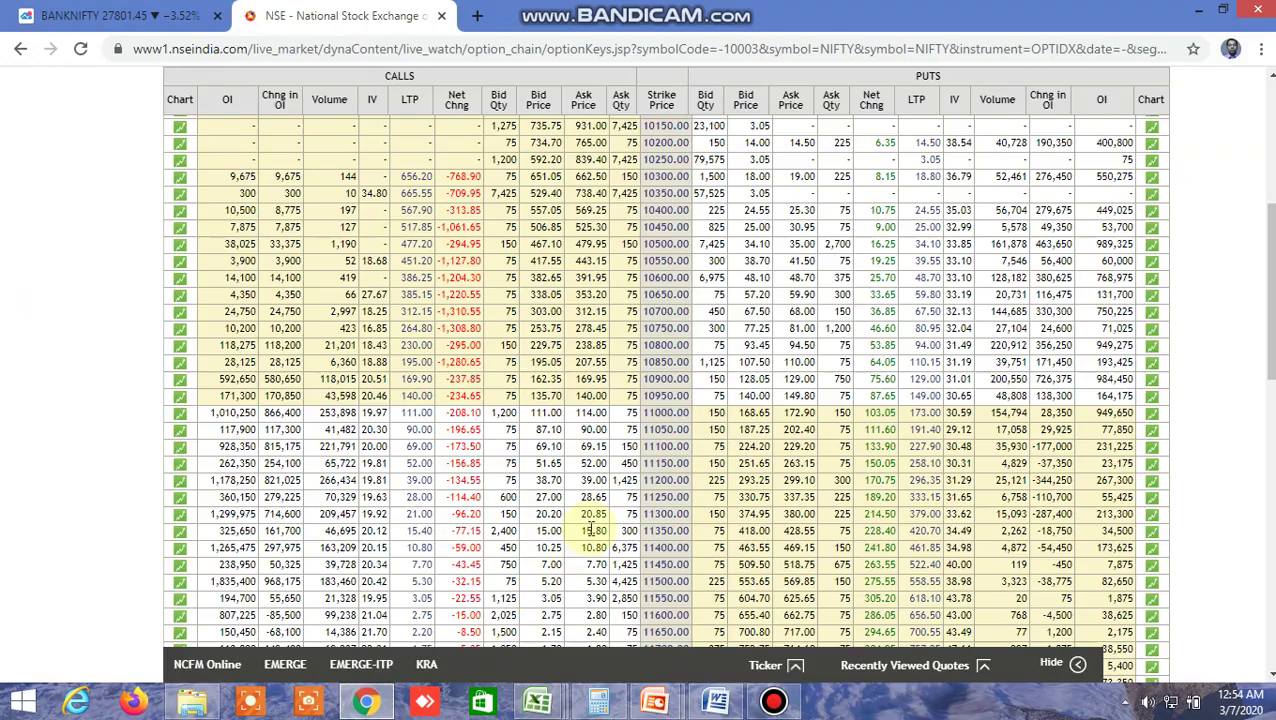